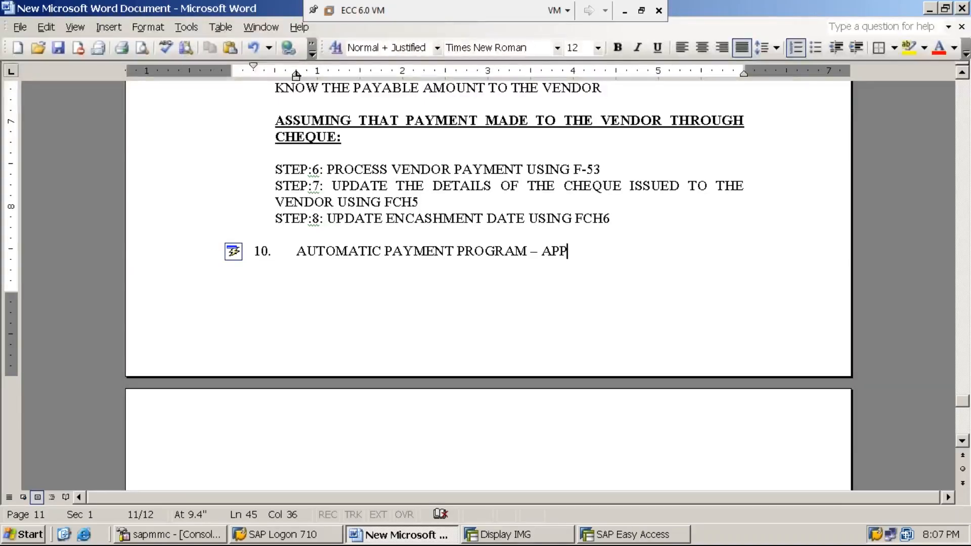
- Add sub-item a under heading 10 reading "APP IS A FACILITY GIVEN BY SAP WHICH WILL REDUCE CLERICAL WORK OF THE ENDUSERS."
key("Return")
key("Tab")
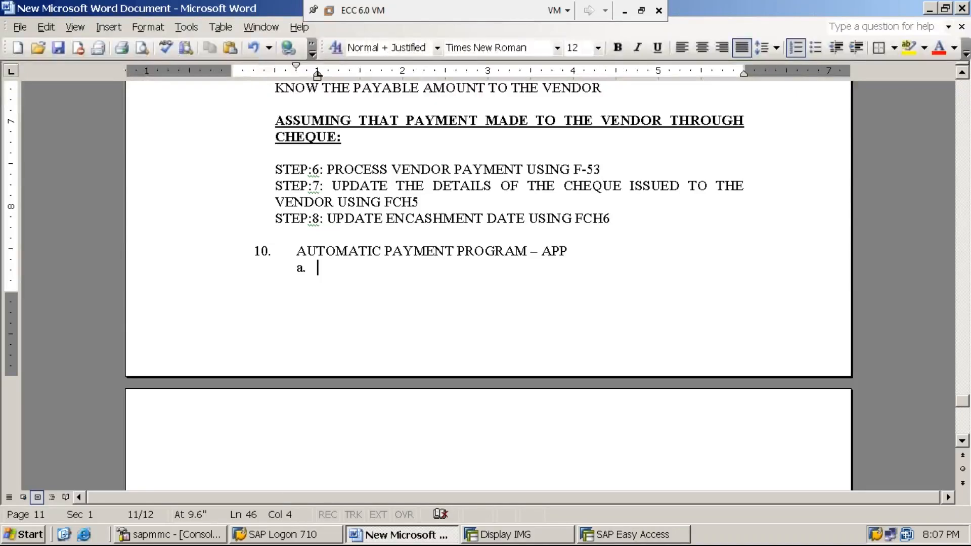
type("APP IS ")
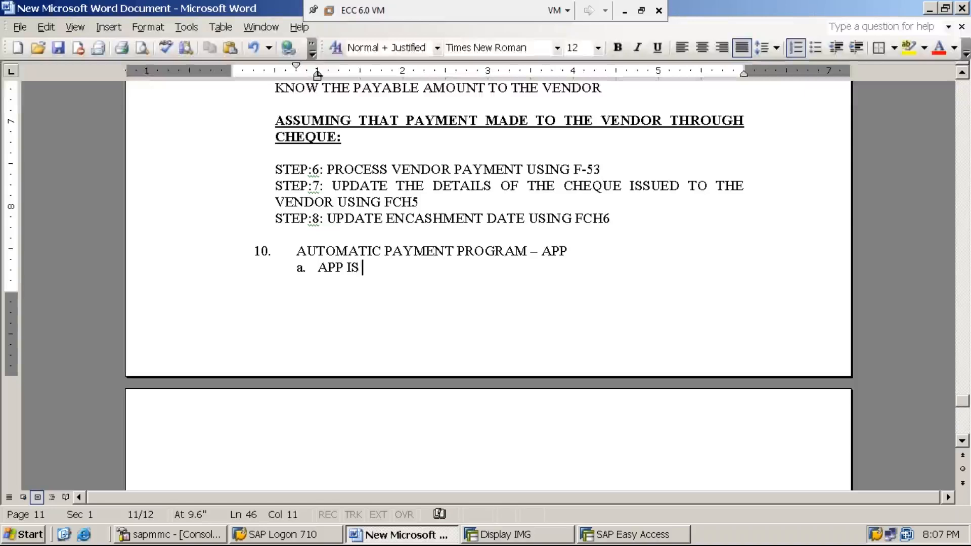
type("A PROGRAM ")
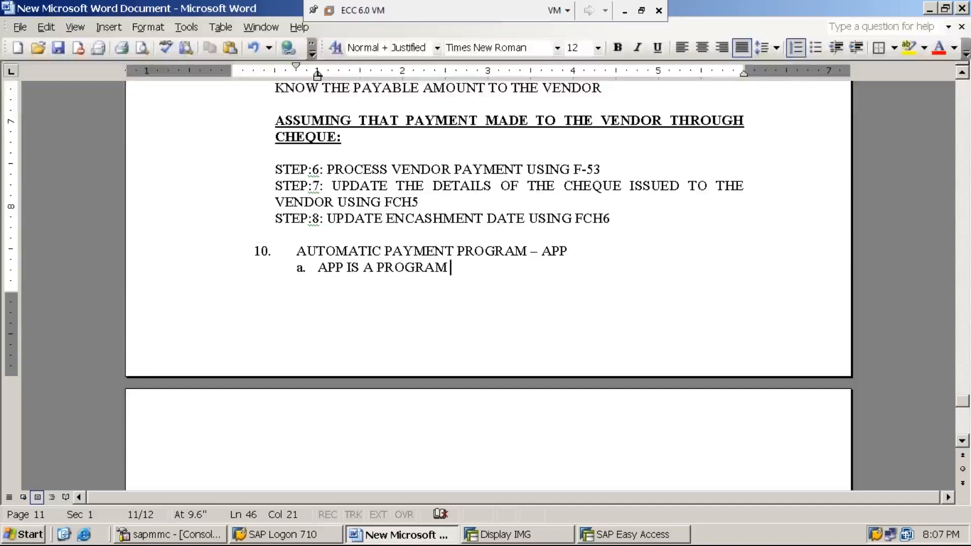
type("GIVEN BY")
key("BackSpace")
key("BackSpace")
key("BackSpace")
key("BackSpace")
key("BackSpace")
key("BackSpace")
key("BackSpace")
key("BackSpace")
key("BackSpace")
key("BackSpace")
key("BackSpace")
key("BackSpace")
key("BackSpace")
key("BackSpace")
key("BackSpace")
key("BackSpace")
key("BackSpace")
type("FACILITY GIVEN BY SAP ")
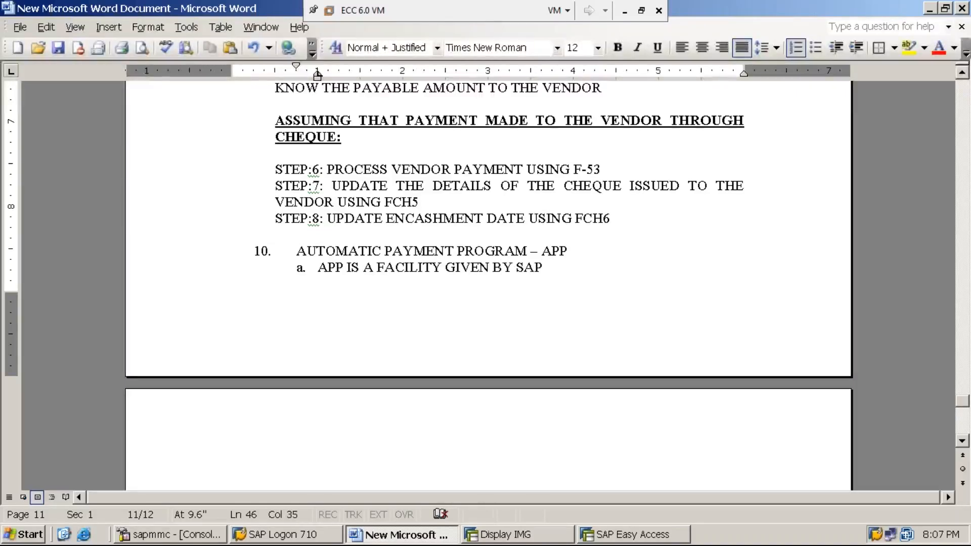
type("WH")
key("End")
type("ICH WILL ")
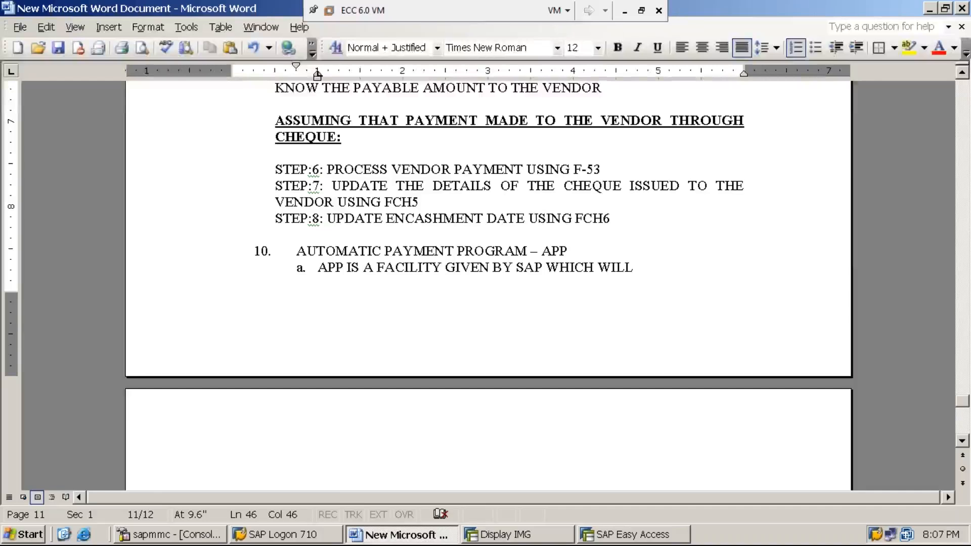
type("REDUCE CLERIC")
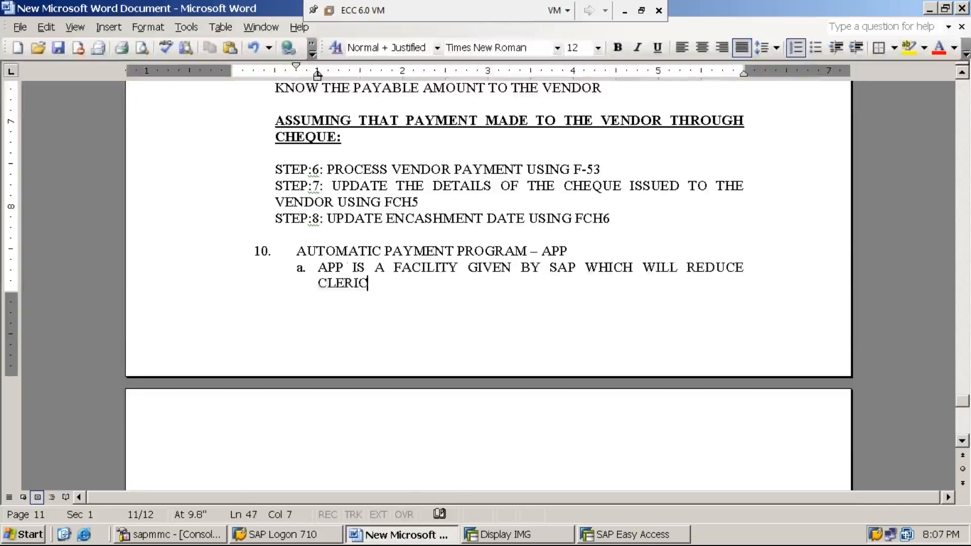
type("AL WOR")
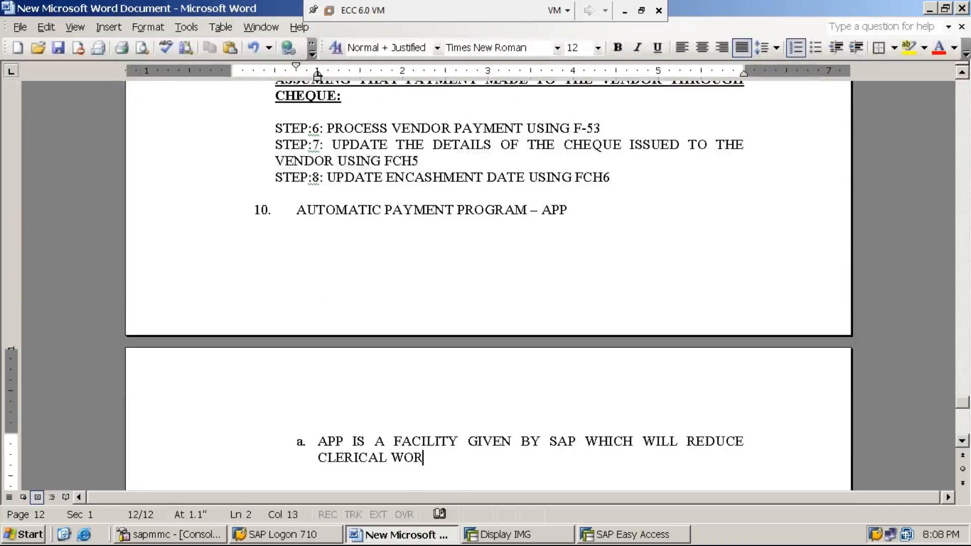
type("K OF THE END")
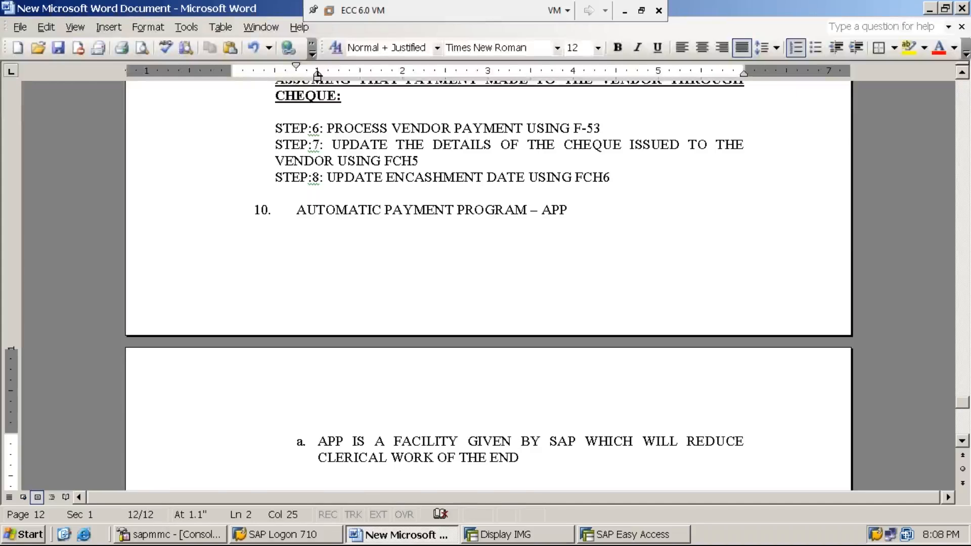
type("USERS")
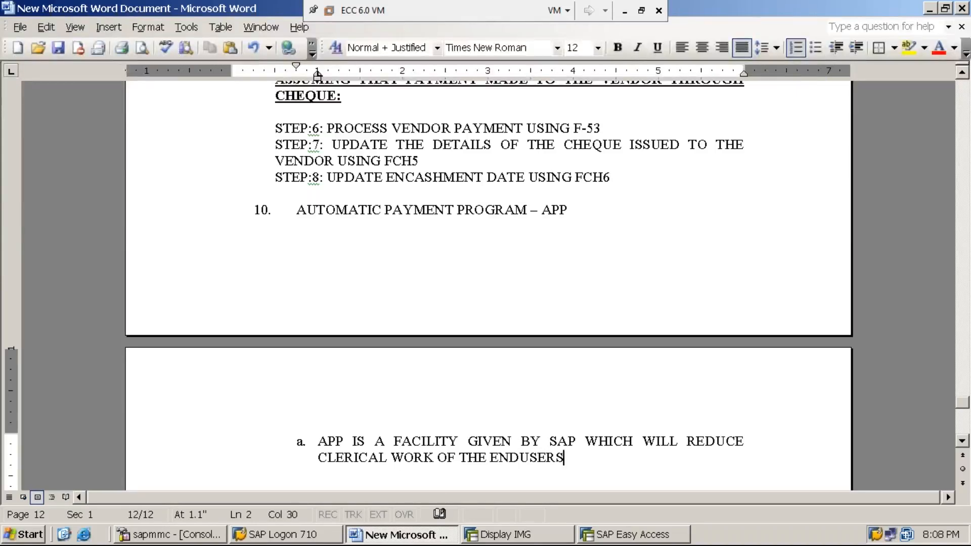
type(".")
- Start sub-item b with the text "APP WILL MINIMIZE CLERICAL MISTAKES WH"
key("Return")
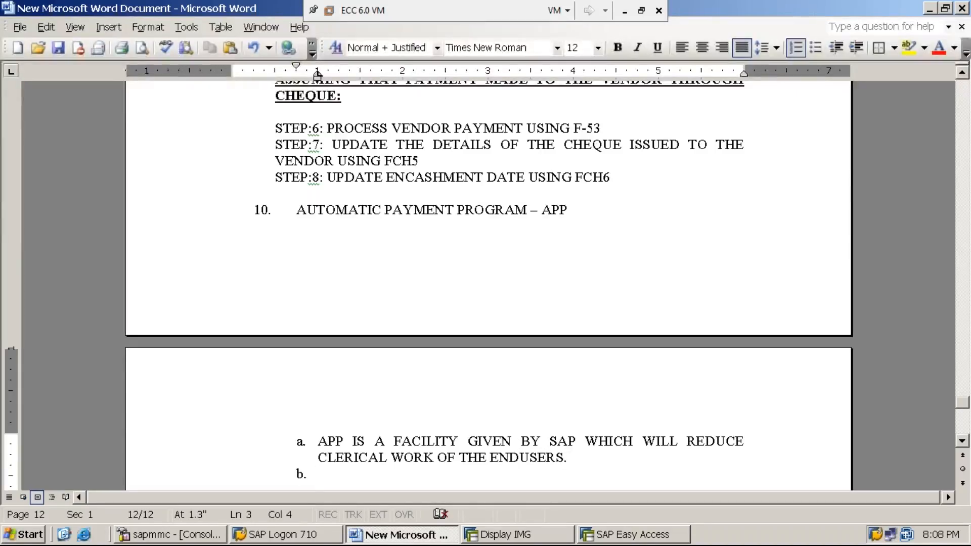
type("APP WILL")
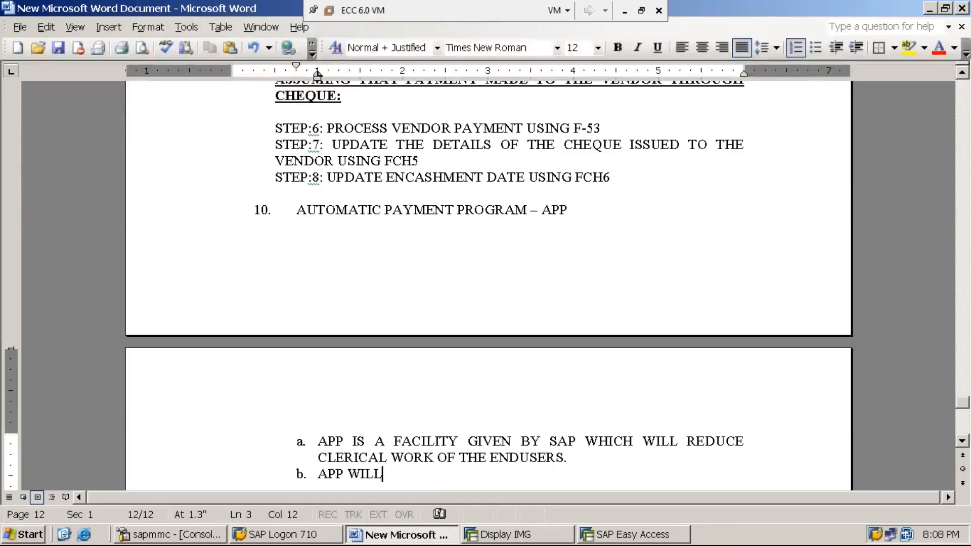
type(" MINI")
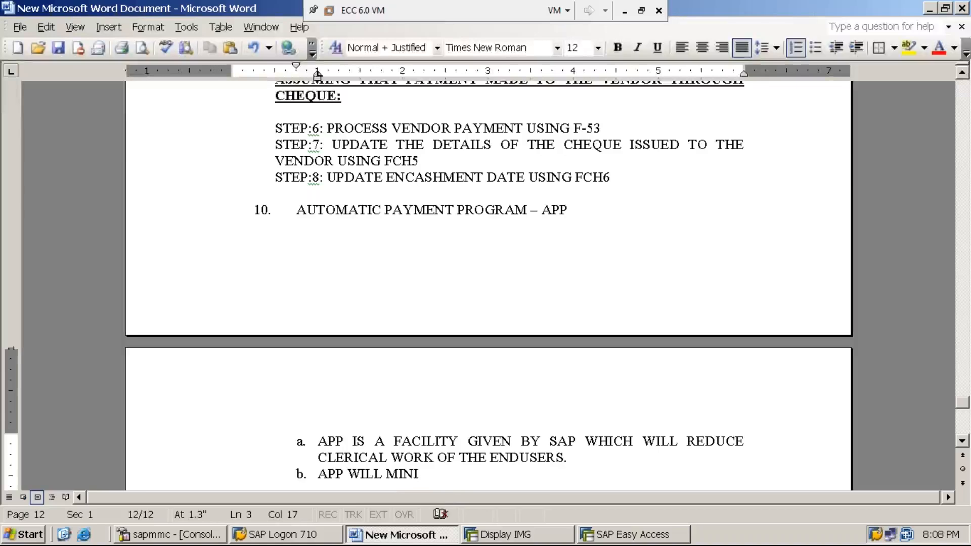
type("MIZE CLERE")
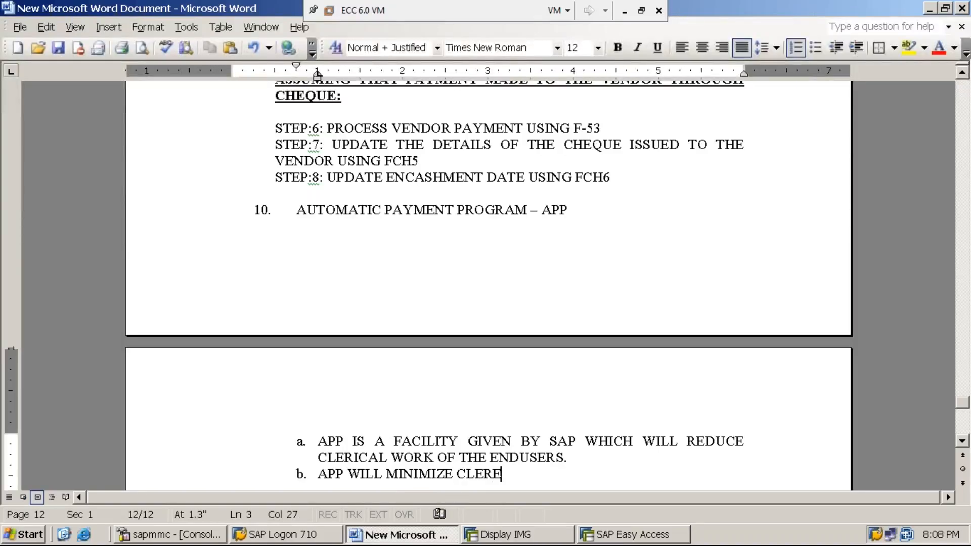
key("BackSpace")
type("ICAL MI")
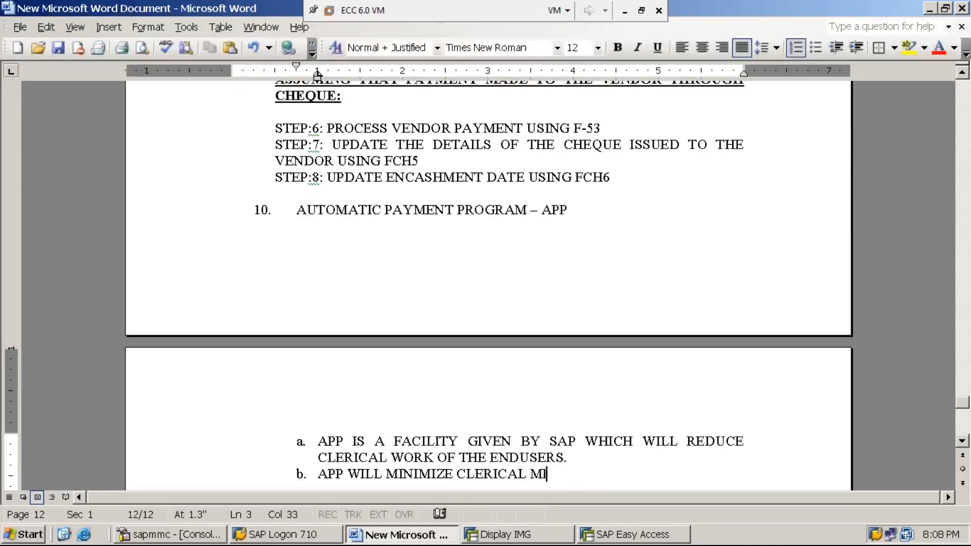
type("STAKES WH")
left_click(514, 210)
type("E")
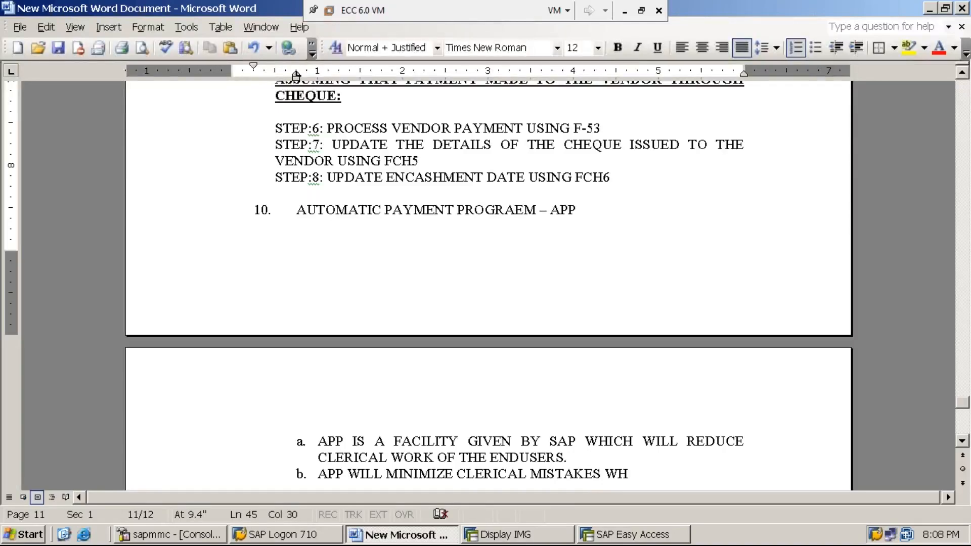
key("BackSpace")
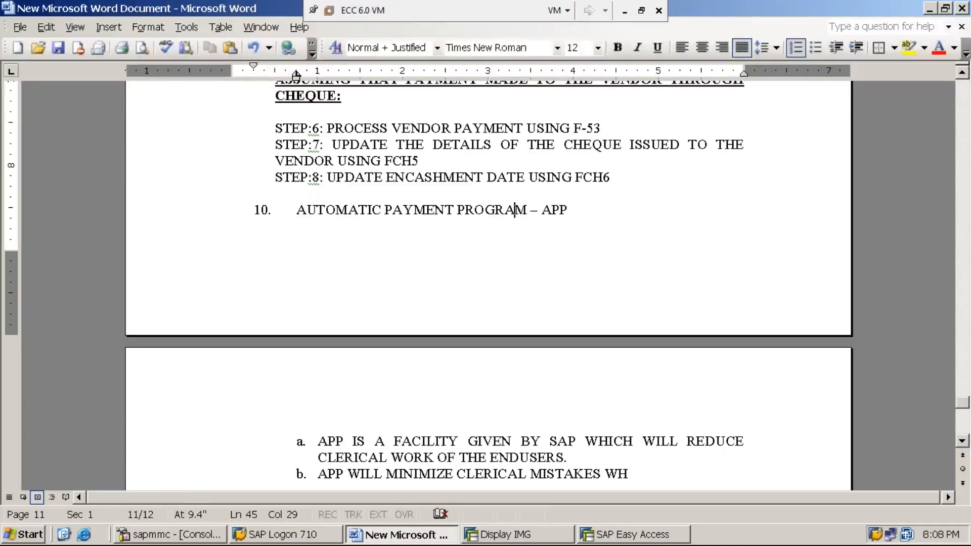
key("Down")
key("Down")
key("Down")
key("Down")
key("Down")
key("Down")
key("Down")
key("Down")
key("Down")
key("Down")
key("End")
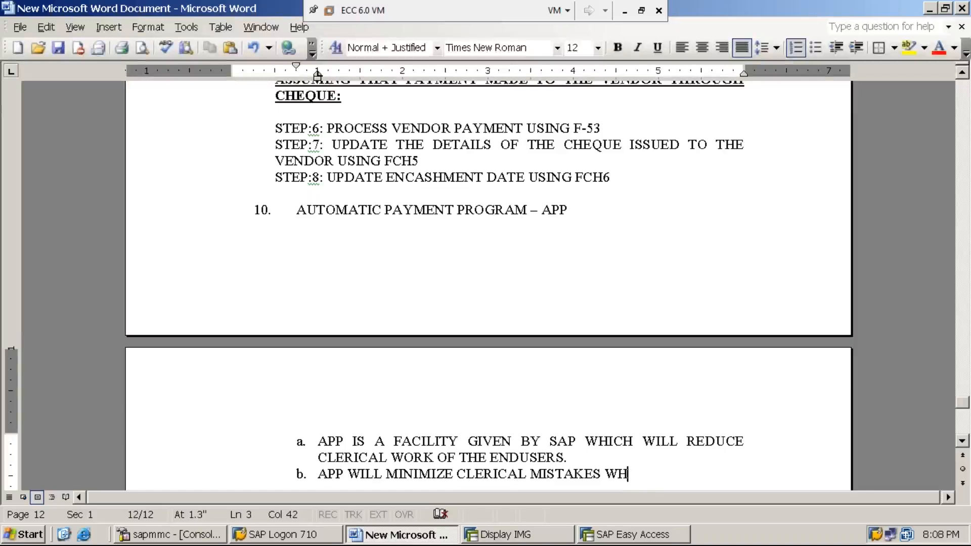
- Complete sub-item b so that it ends with "WHILE PROCESSING PAYMENTS."
type("ILE PRO")
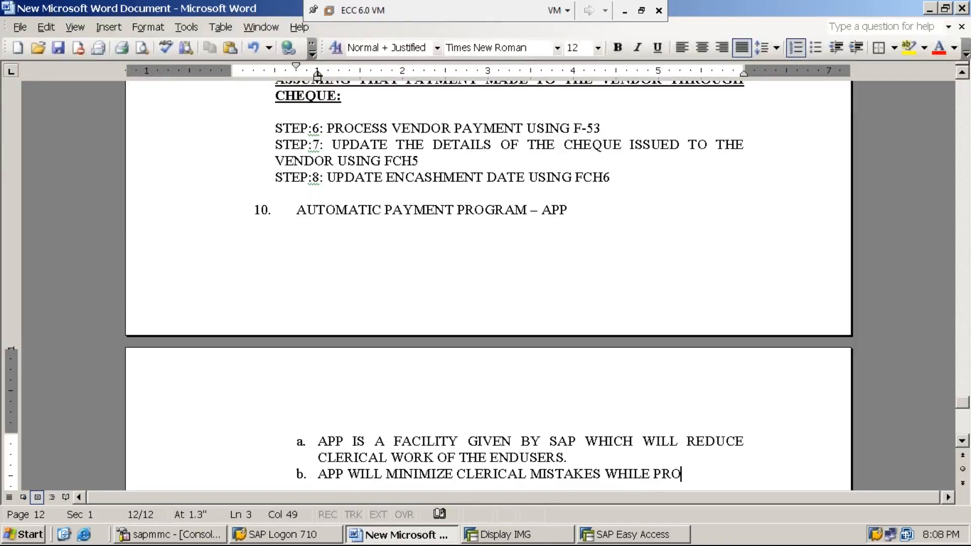
type("CESSING ")
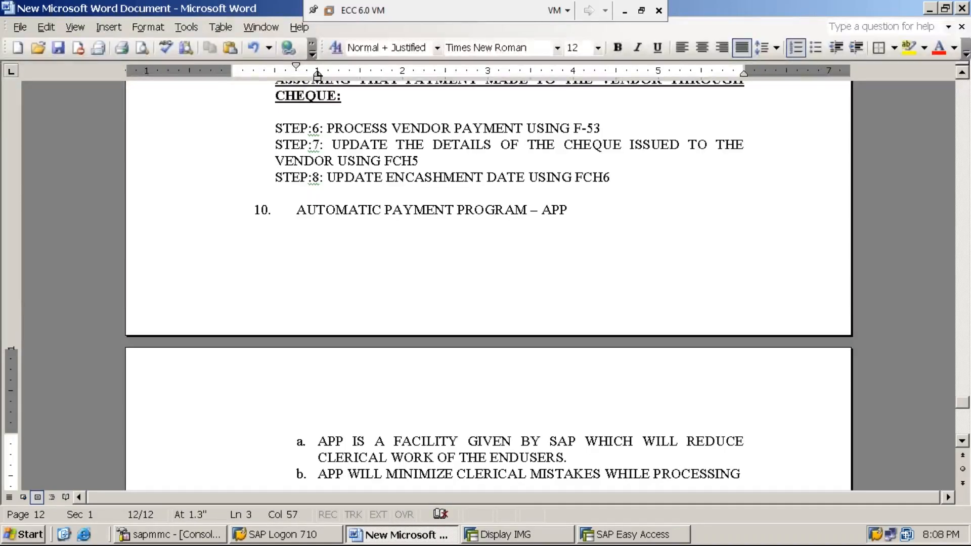
type("PAYMENTS")
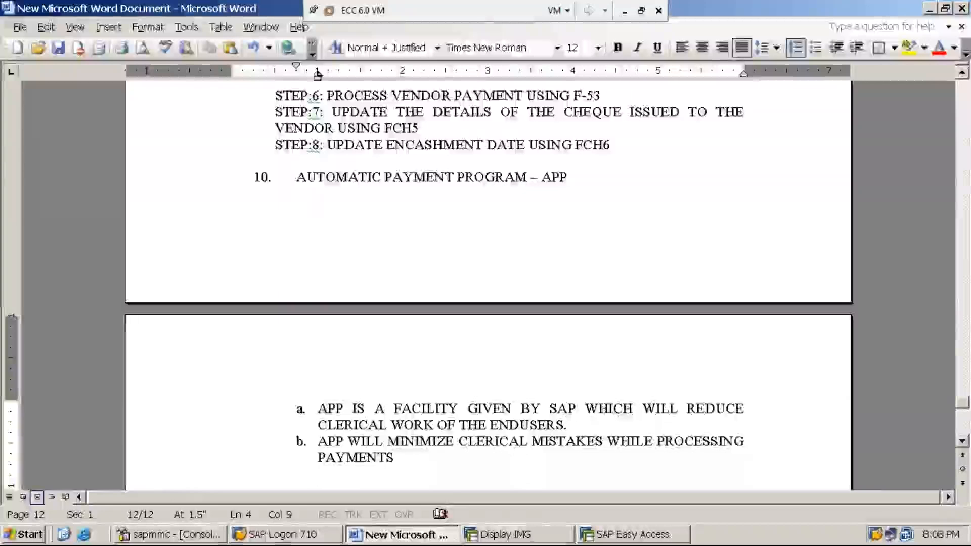
type(".")
- Add sub-item c reading "APP WILL FACILITATE PAYMENT PROCESSING FOR MULTIPLE VENDORS AT A TIME"
key("Return")
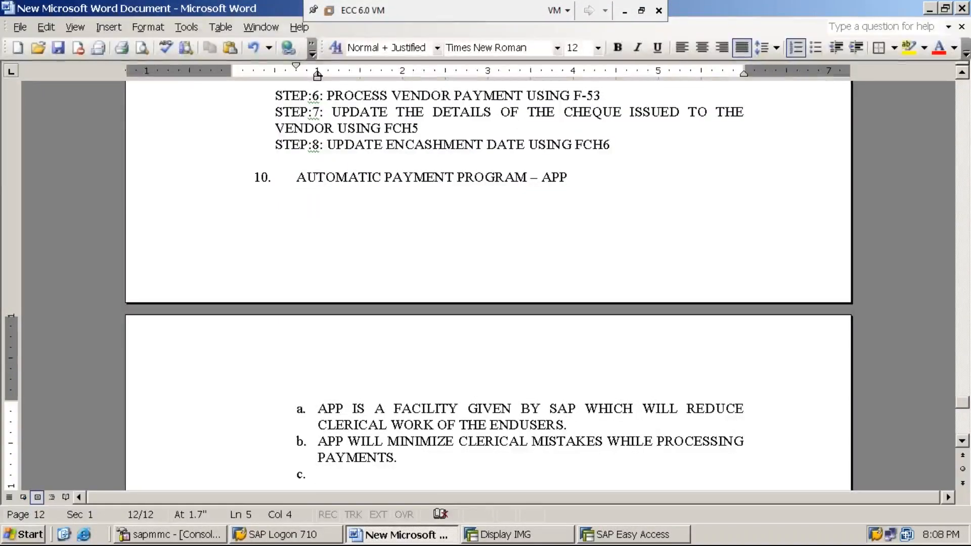
type("APP WILL FACILITATE MUL")
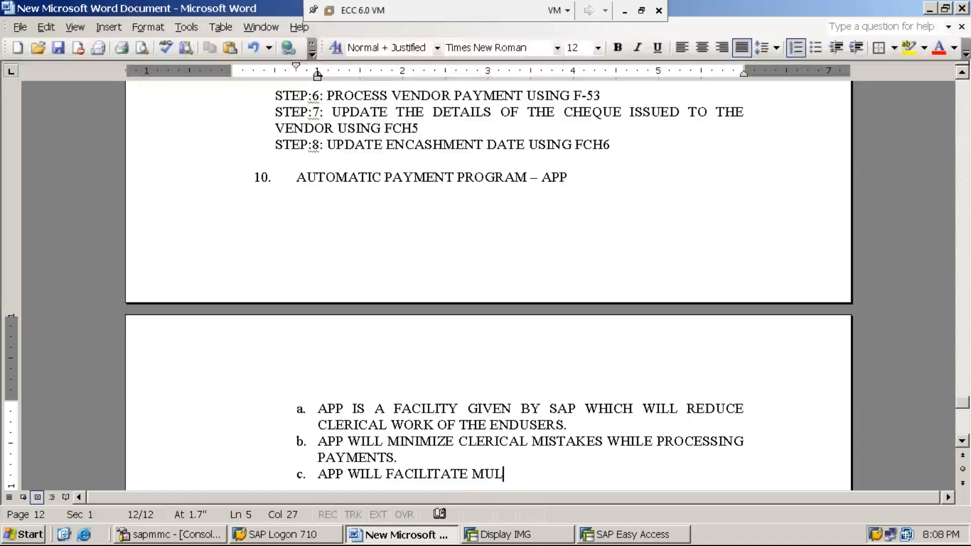
type("TI")
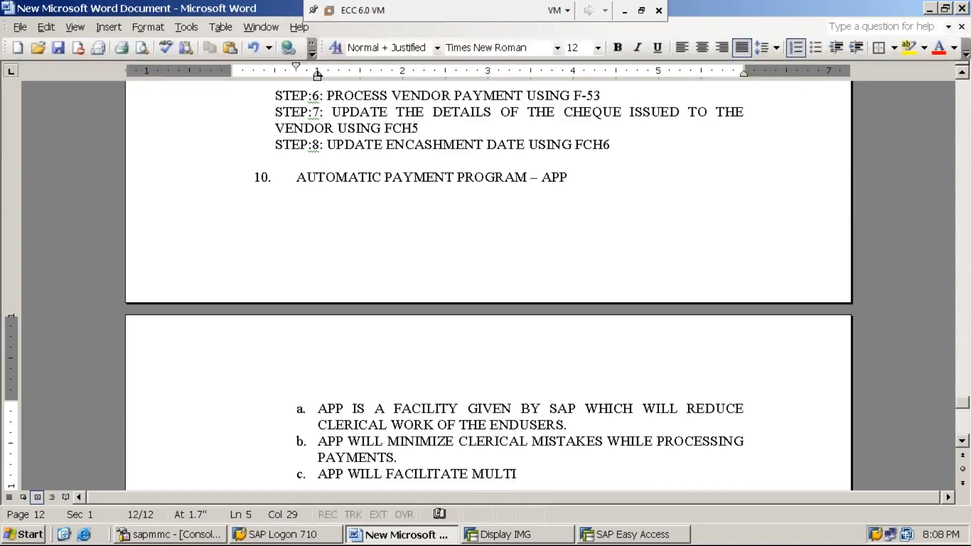
key("BackSpace")
key("BackSpace")
key("BackSpace")
key("BackSpace")
key("BackSpace")
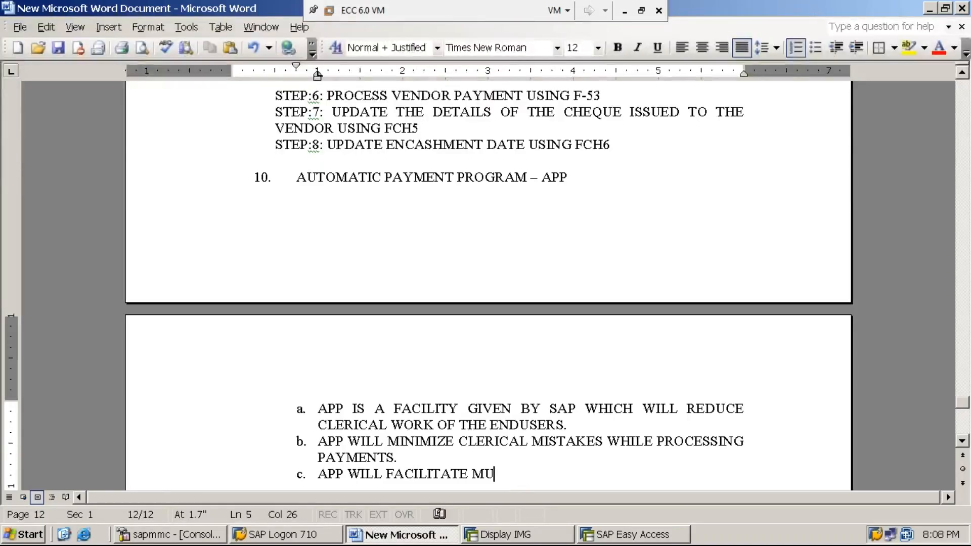
type("PAY")
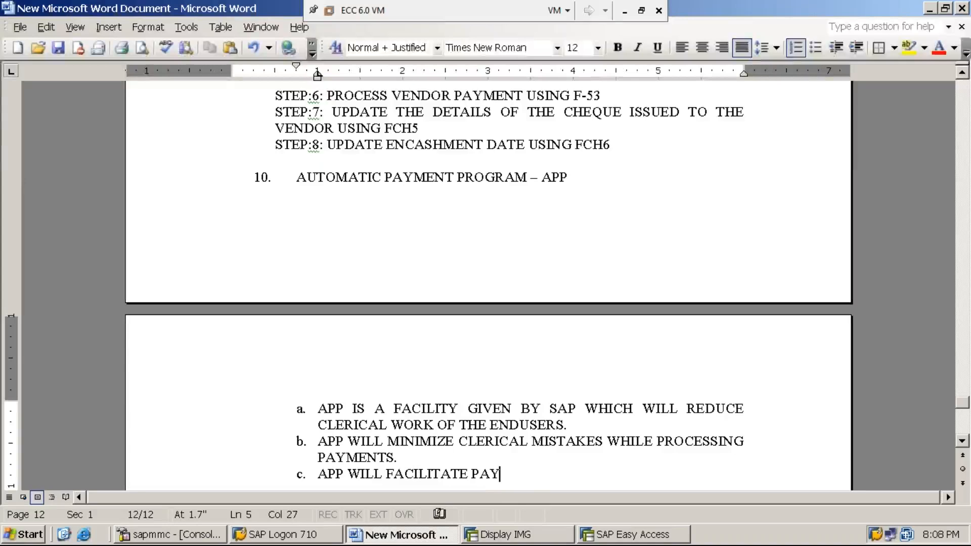
type("MENT PROCESSING")
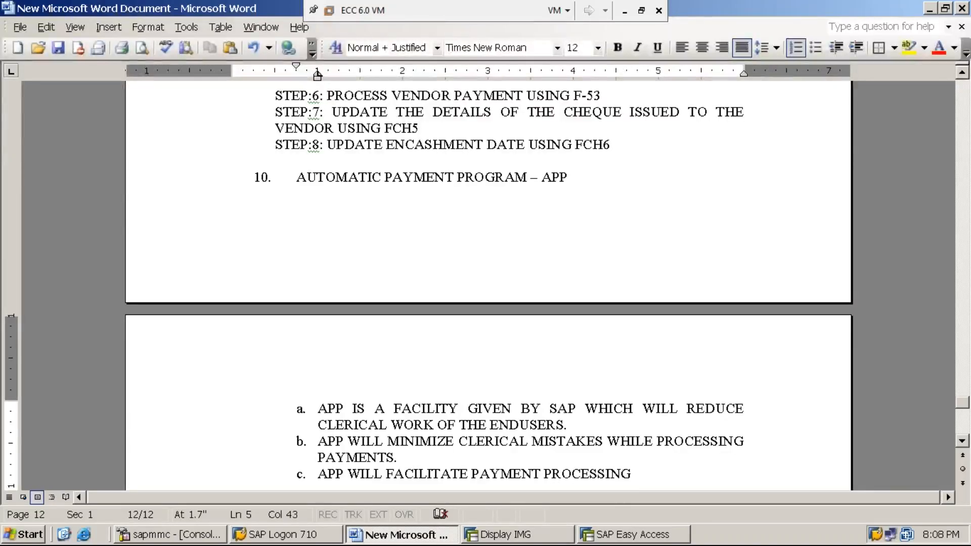
type(" FOR ")
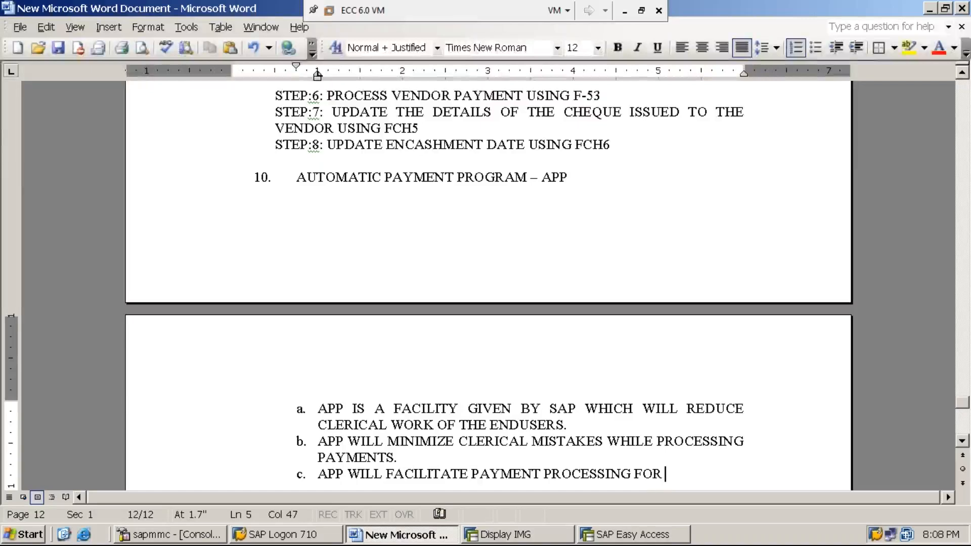
type("MULTIP")
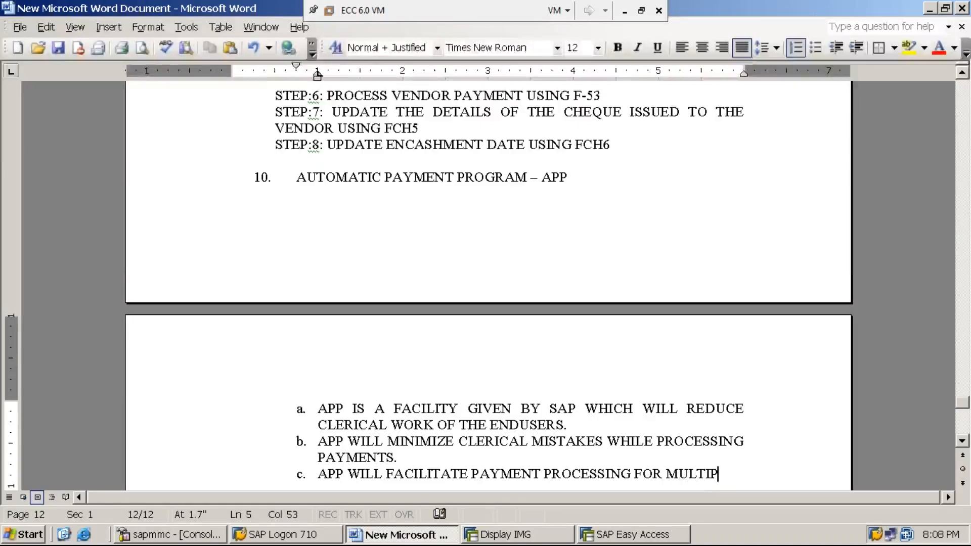
type("LE VENOD")
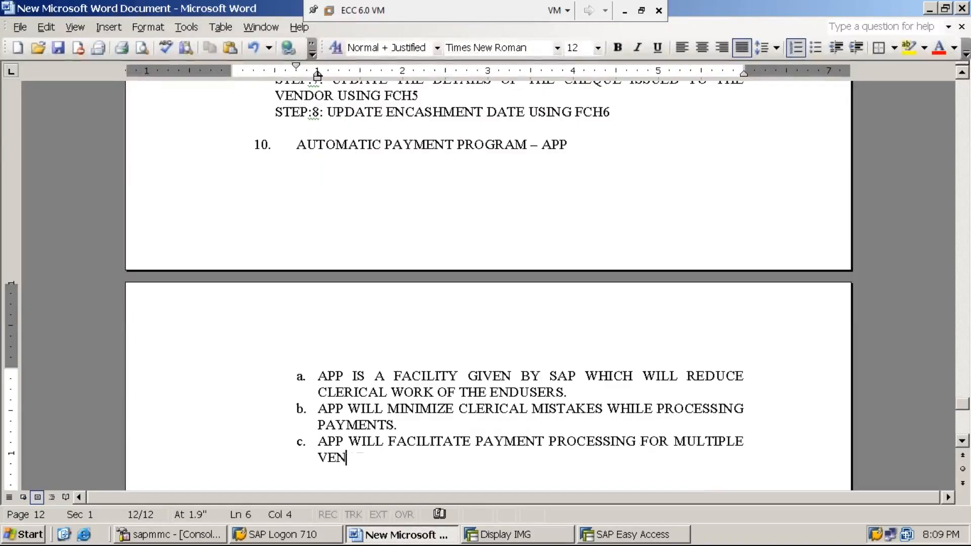
key("BackSpace")
key("BackSpace")
type("DORS AT")
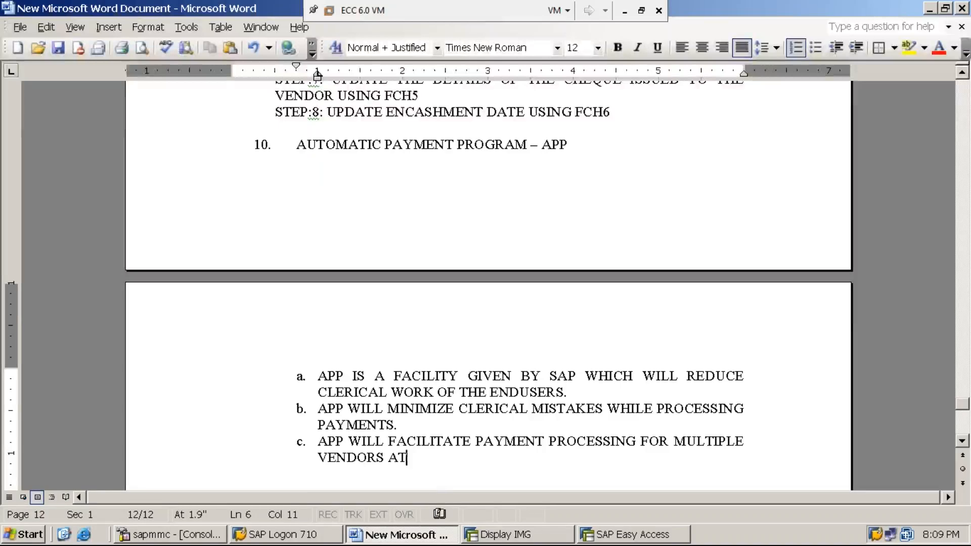
type(" A TIME")
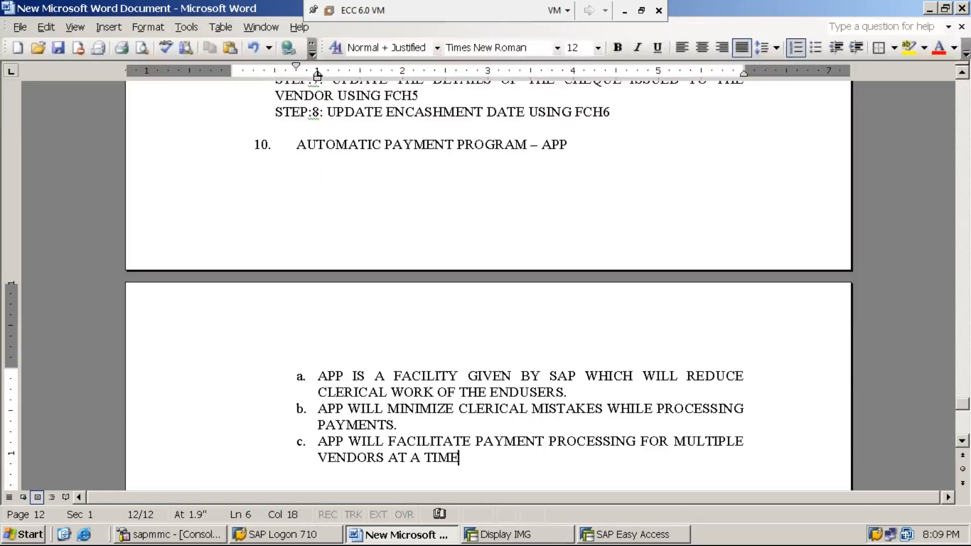
- Add sub-item d reading "APP WILL FACILITATE AUTOMATIC PRINTING OF CHEQUES WHICH WILL BE ISSUED TO THE VENDOR"
key("Return")
type("APP ")
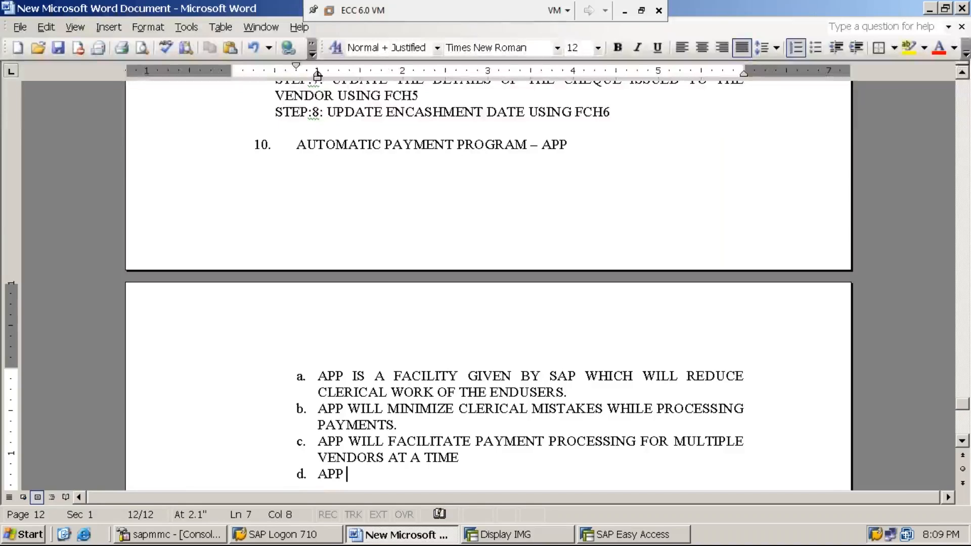
type("WILL ")
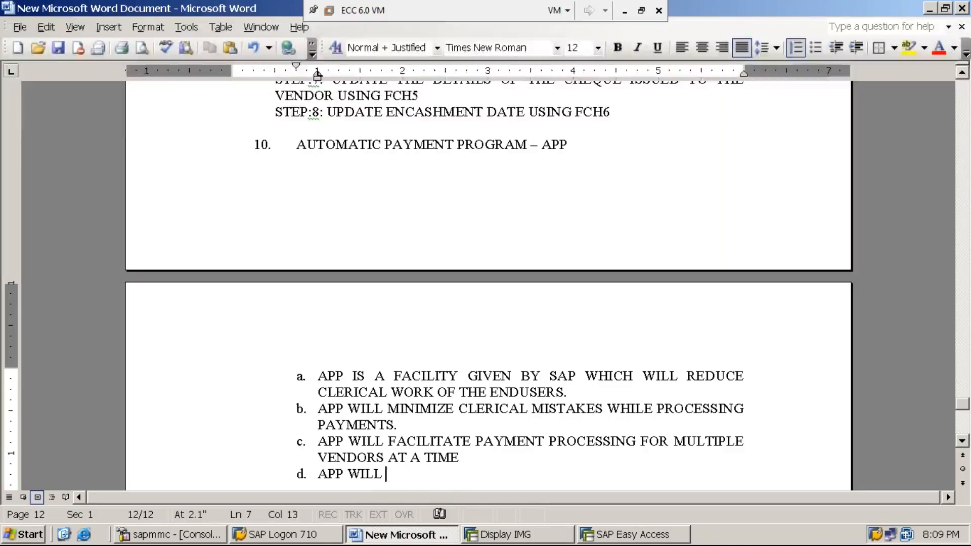
type("FACILITATE ")
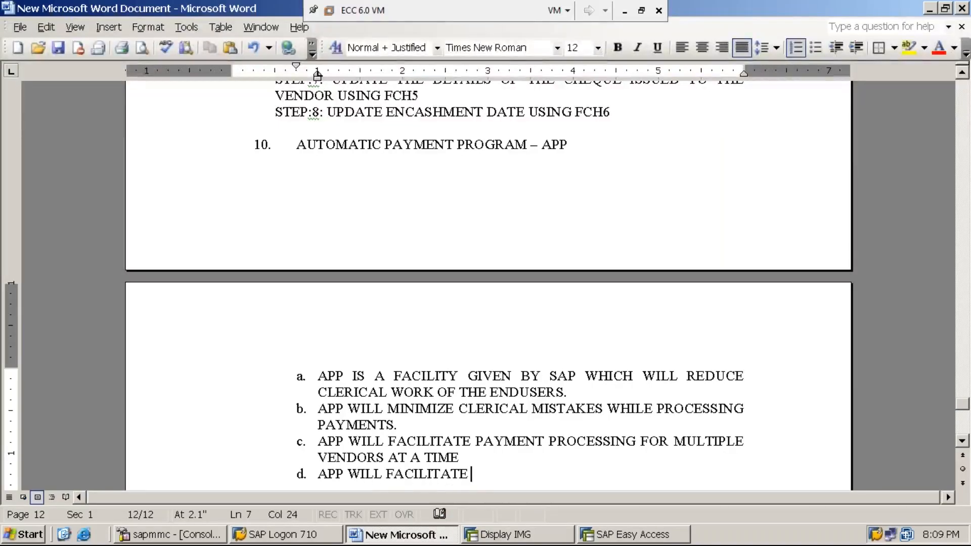
type("AUTOMATIC PRINTING OF ")
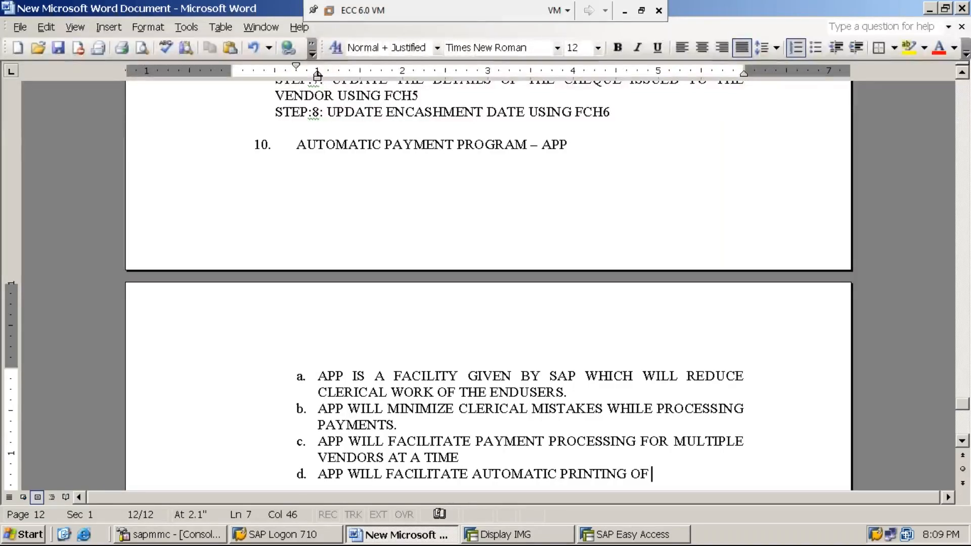
type("CHEQU")
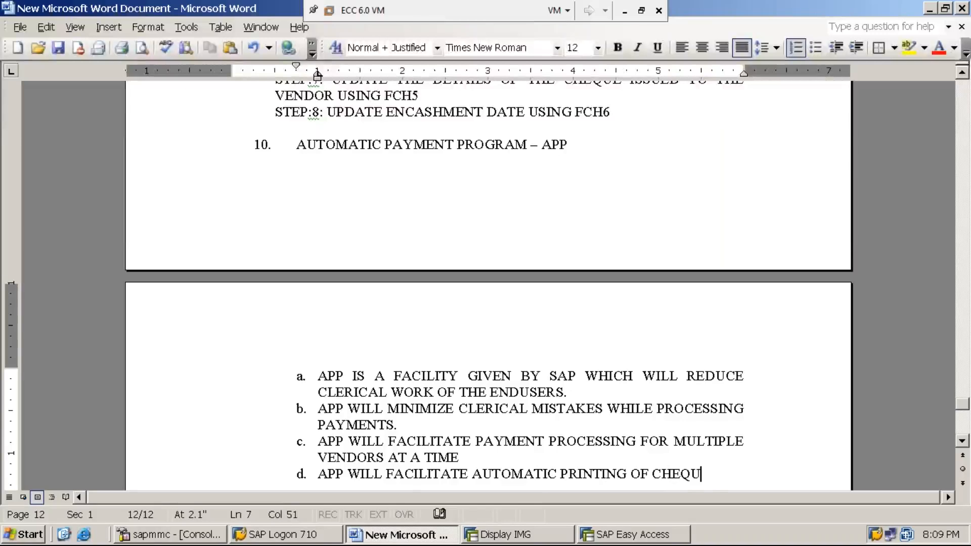
type("ES WHICH")
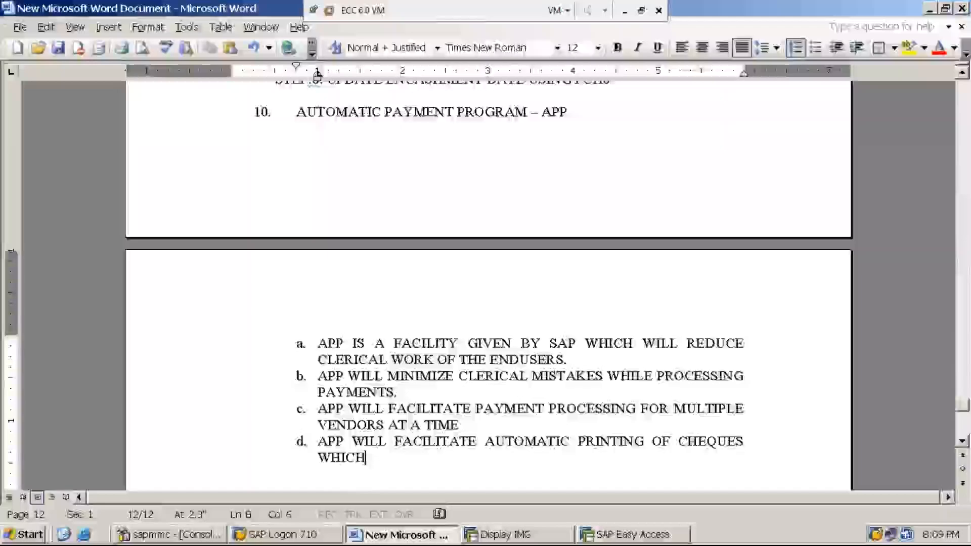
type(" WILL ")
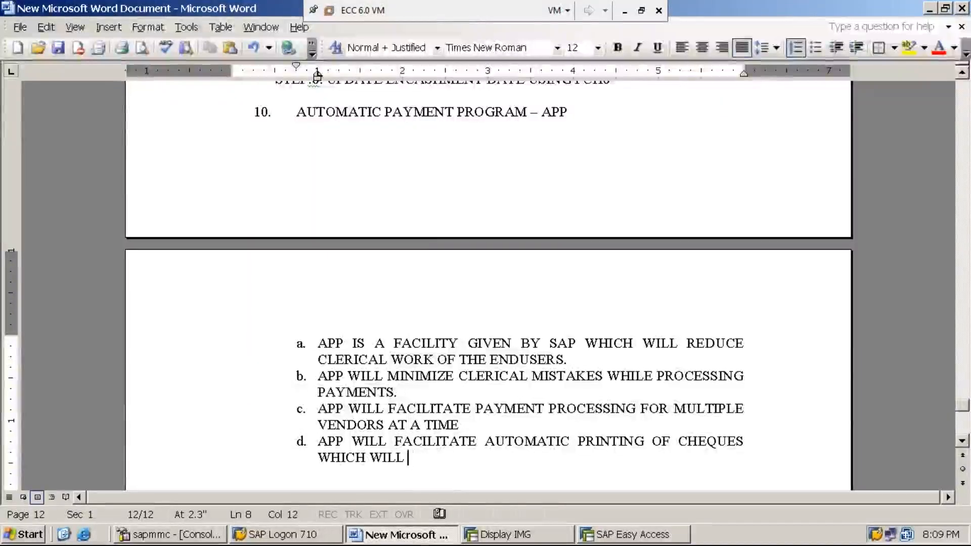
type("BE ISSUED TO ")
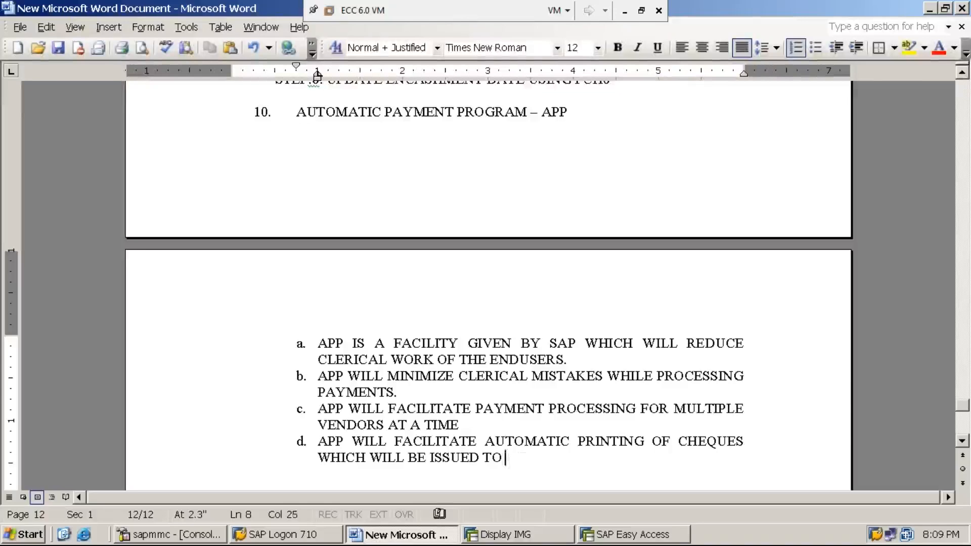
type("THE VENDOR")
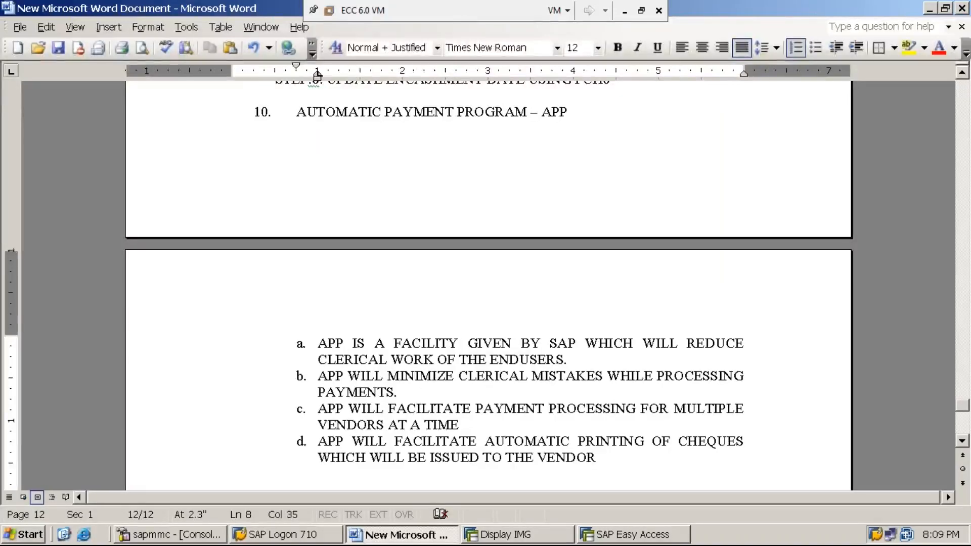
- Extend sub-item d with "i.e., NO NEED TO PRPARE / WRITE PHYSICAL CHEQUES MANUALLY"
type(" i.e.,")
type("no")
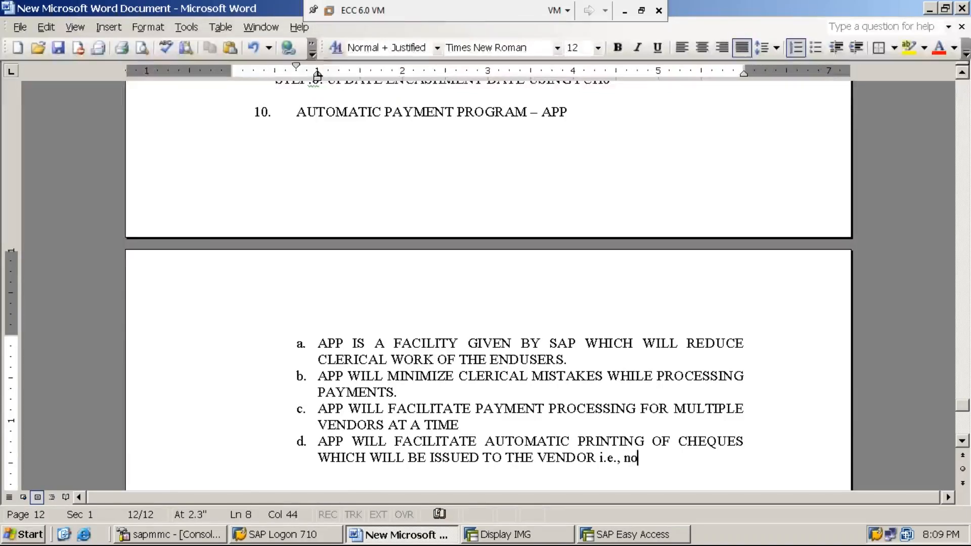
key("BackSpace")
key("BackSpace")
type("NO NE")
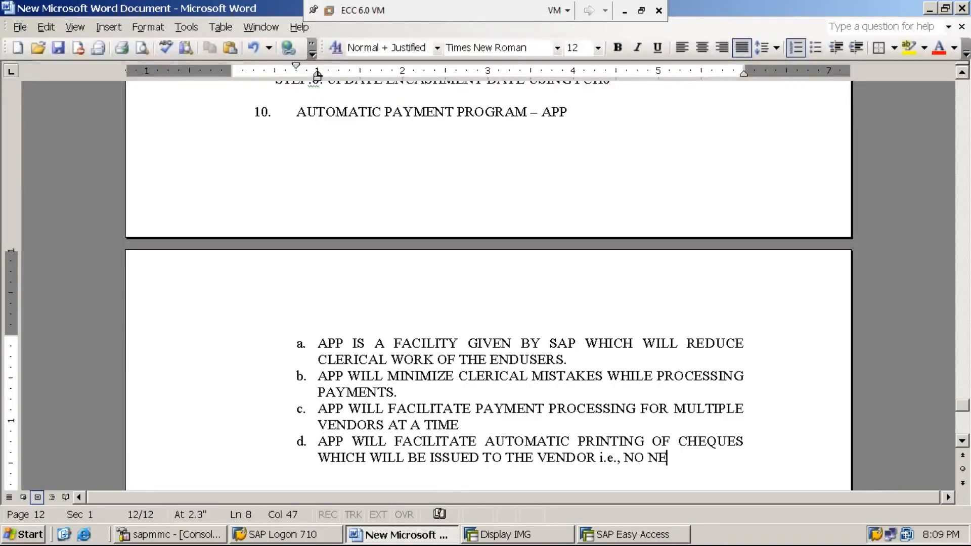
type("ED TO PRPA")
type("RE ")
type("/ ")
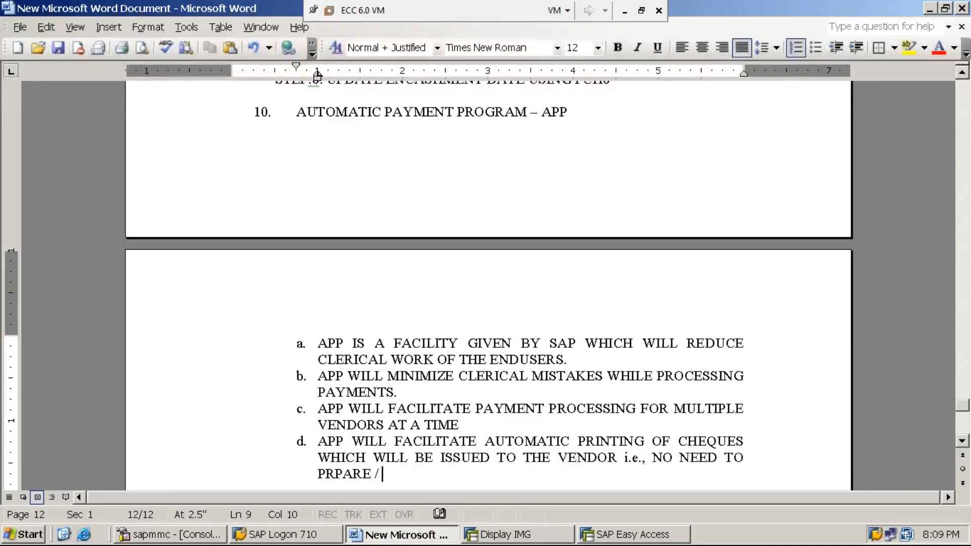
type("WRITE PHYSI")
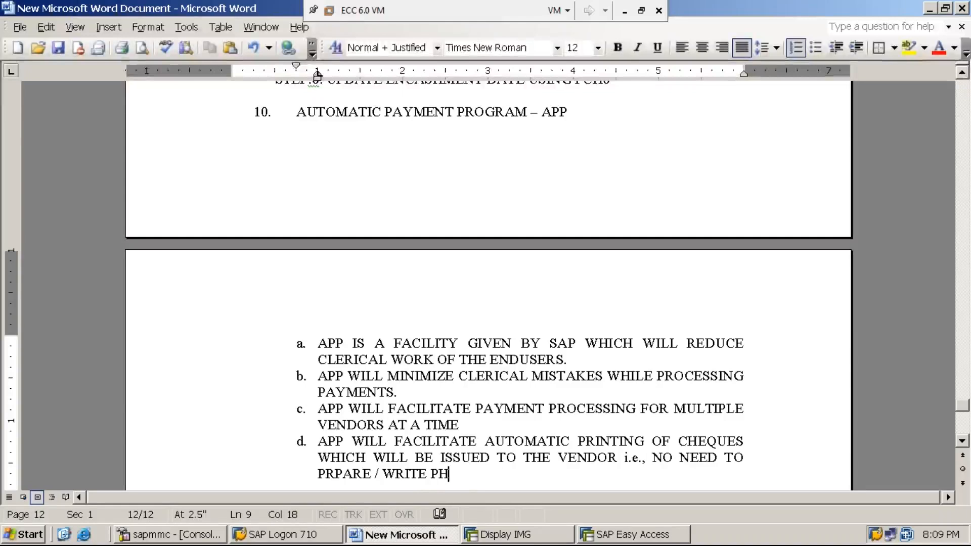
type("CAL")
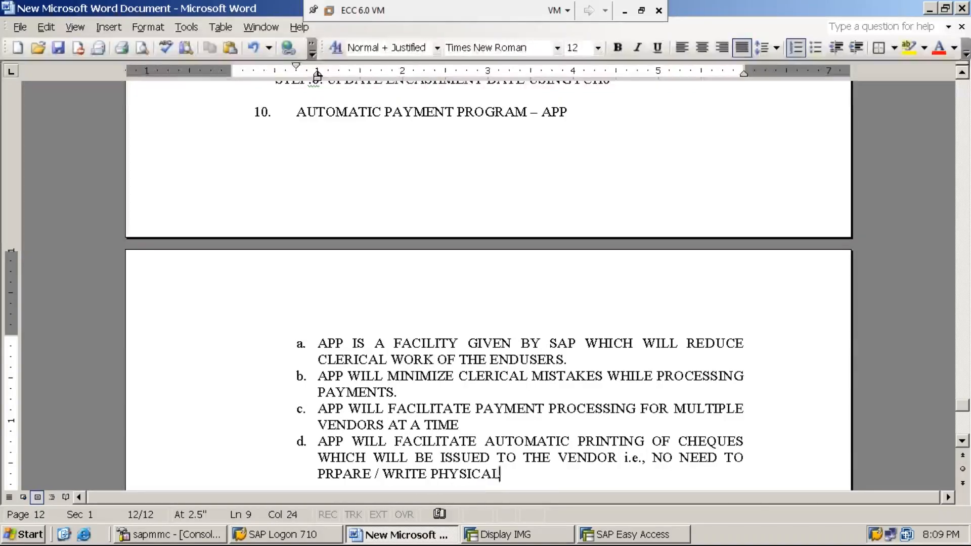
type(" CHEQUES MA")
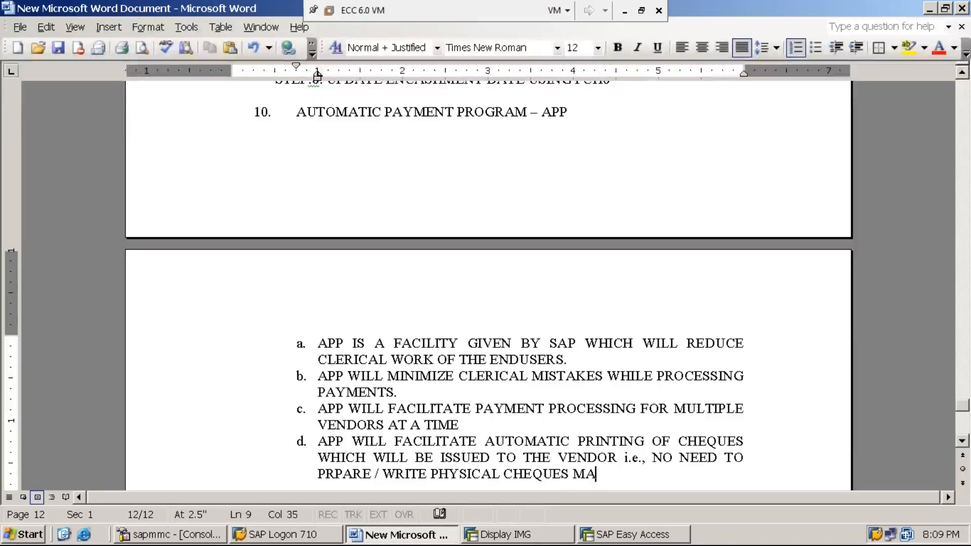
type("NUALLY")
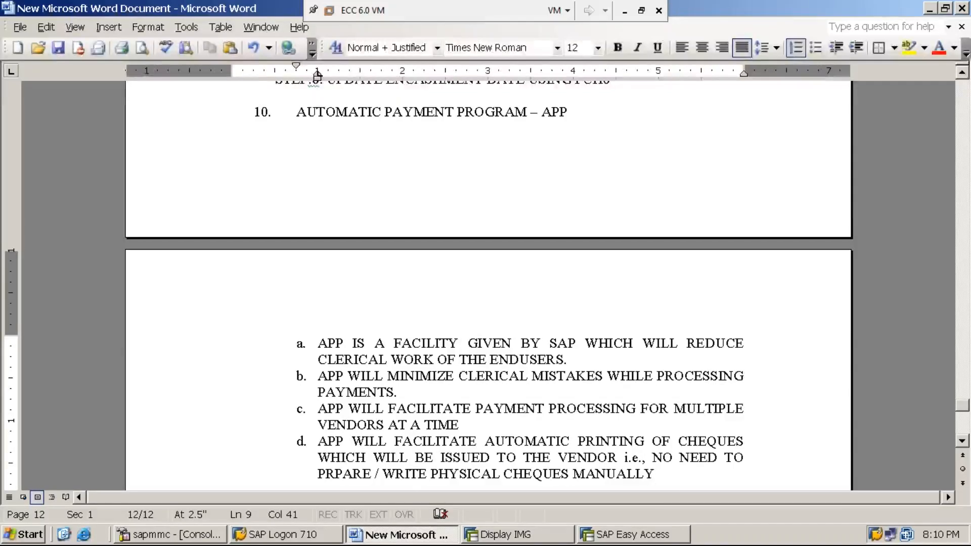
- End the lettered list and, after a blank line, start a line reading "STEP:1: CONFIGURE VARIOUS SETTINGS WITH RESPECT TO"
key("Return")
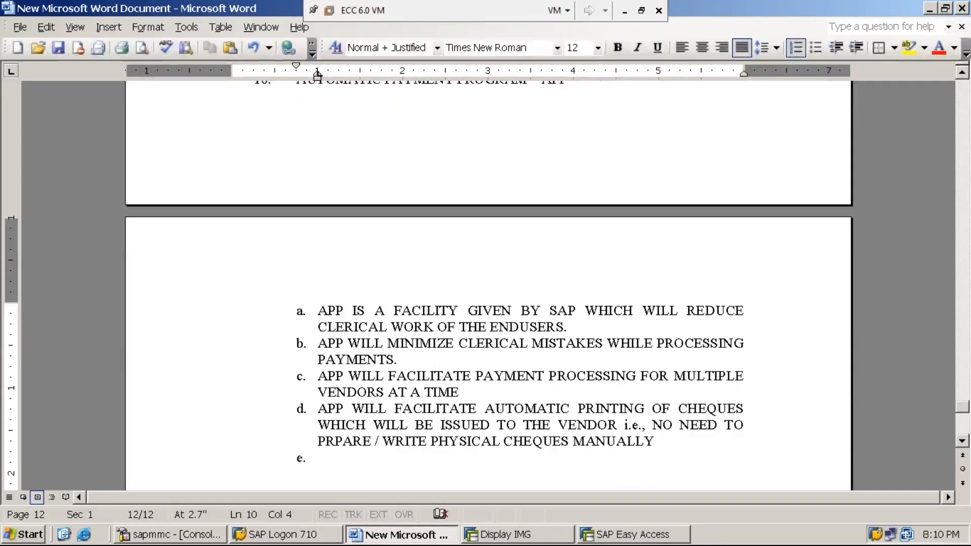
key("Return")
double_click(278, 470)
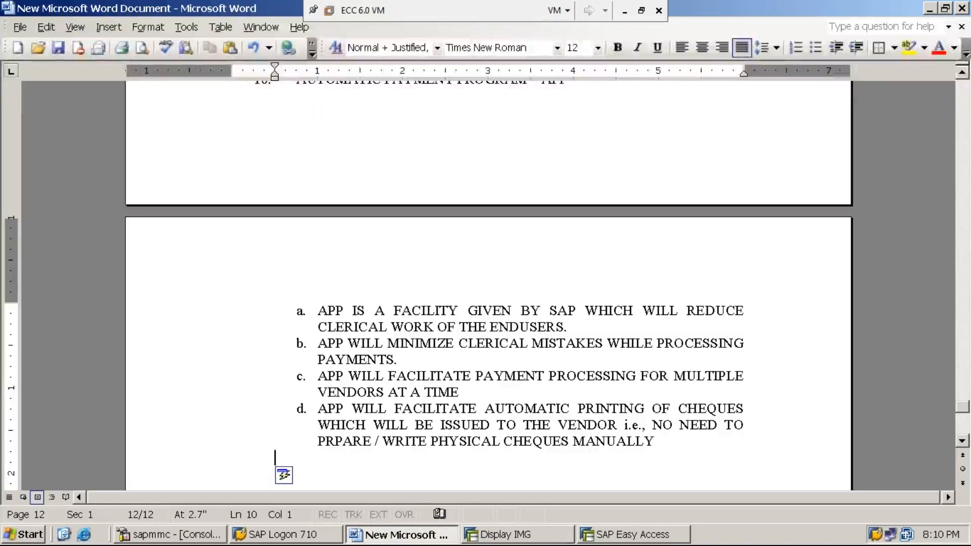
type("STEP")
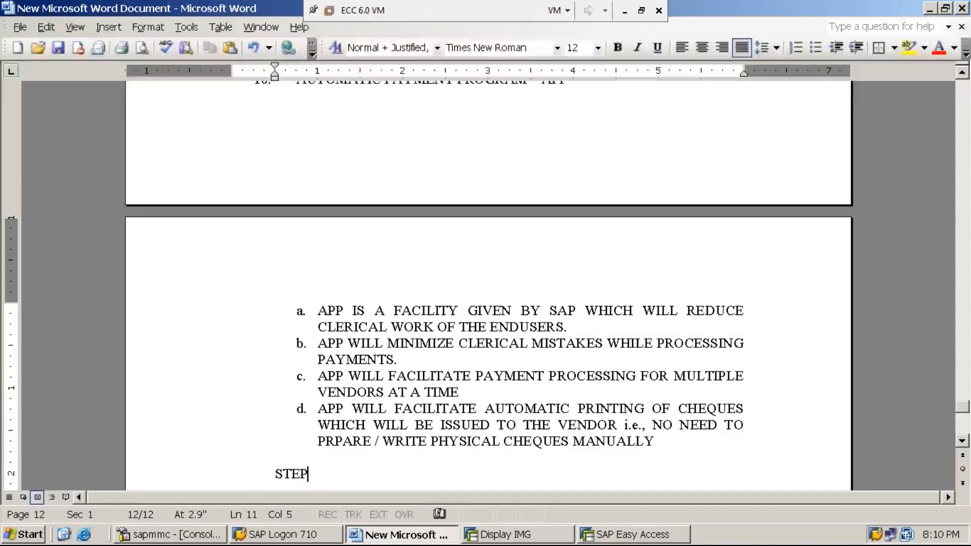
type(":1: CONFI")
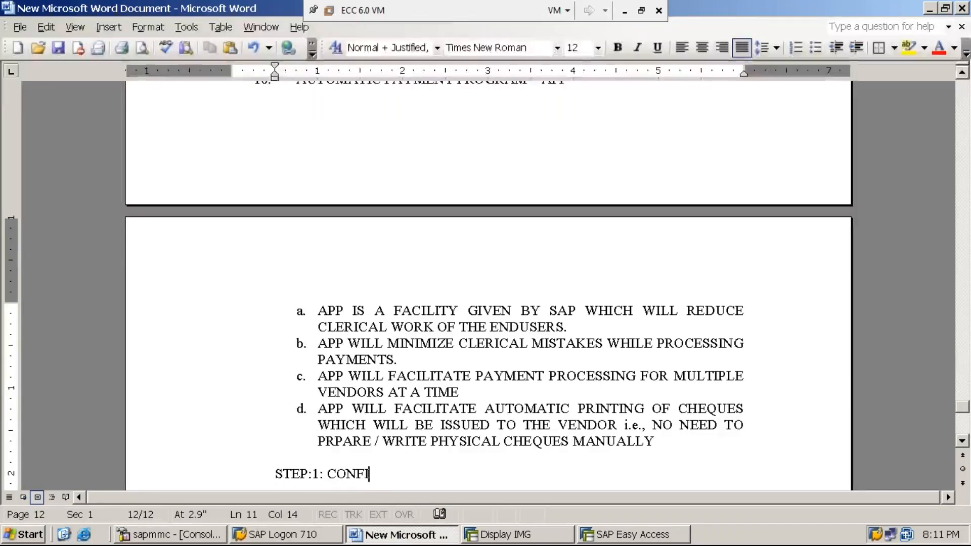
type("GURE VARIOUS SETTINGS")
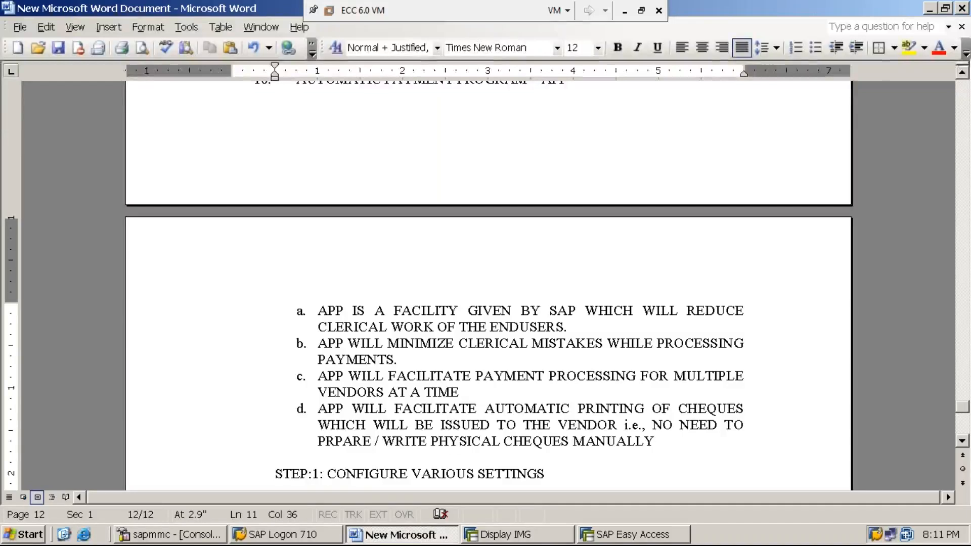
type("WITH RESPECT TO ")
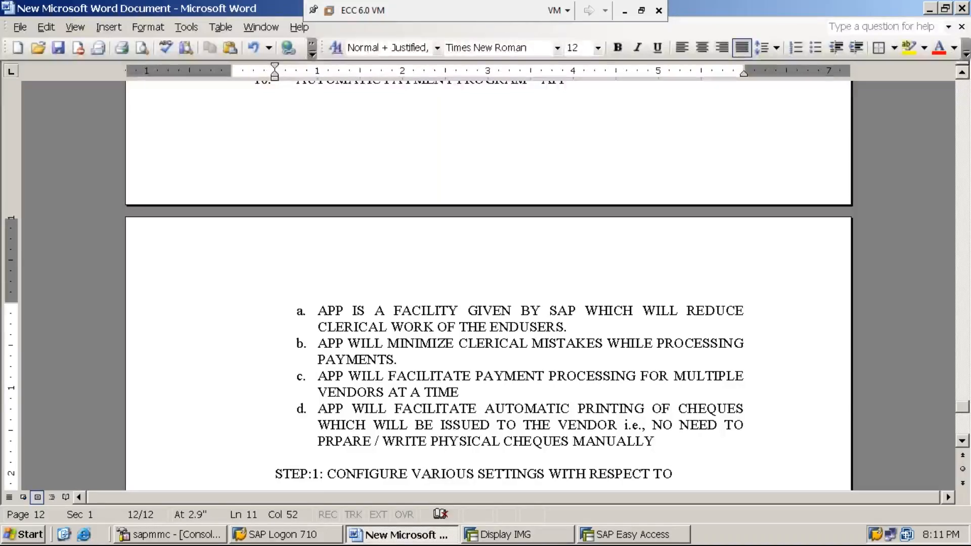
- Complete the STEP:1 line with "DESIGNING OF AUTOMATIC PAYMENT PROGRAM USING FBZP"
type("DESI")
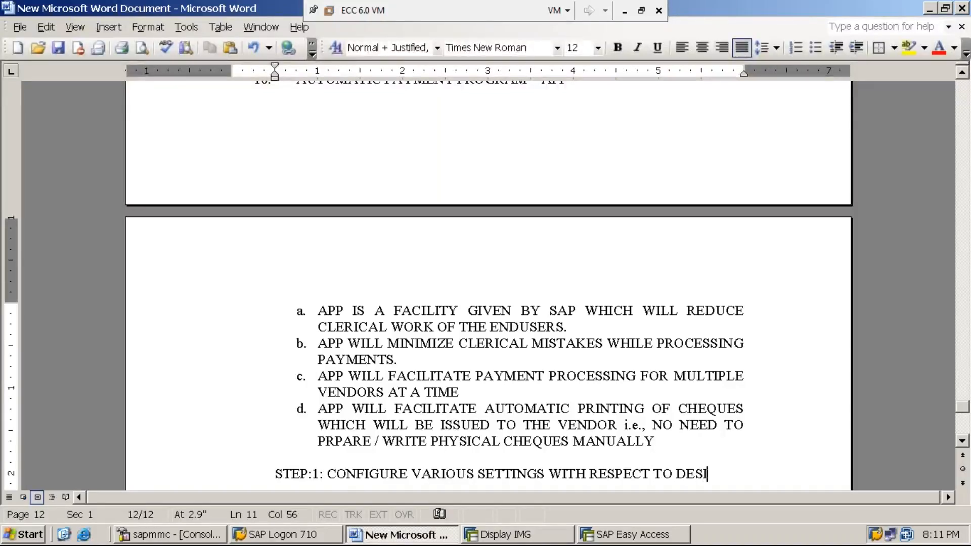
type("GNING OF ")
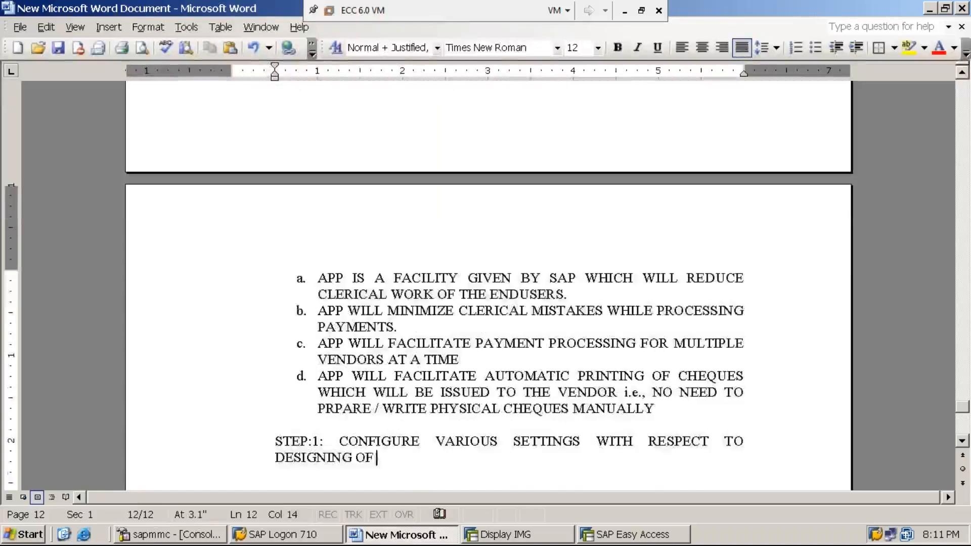
type("AUTOMATIV=")
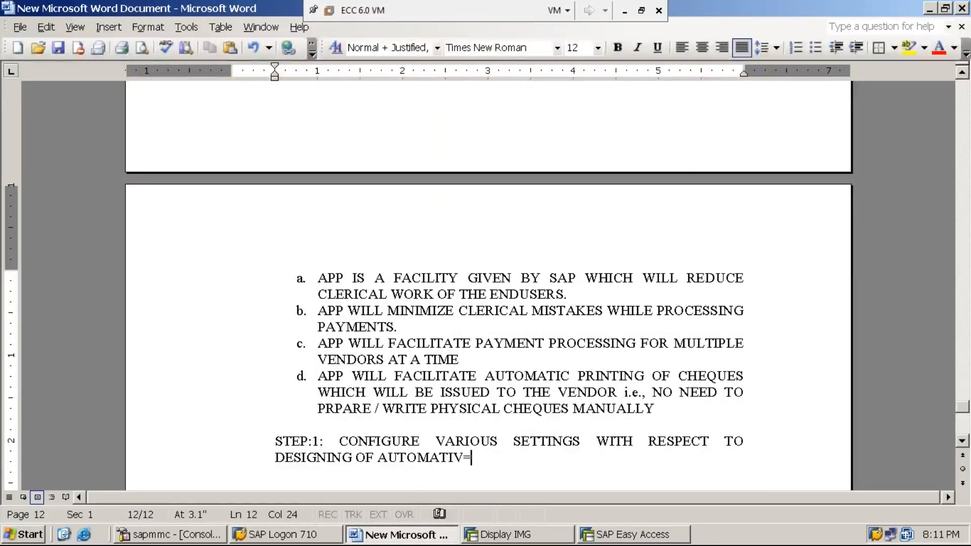
key("BackSpace")
key("BackSpace")
type("C PAY")
left_click(519, 293)
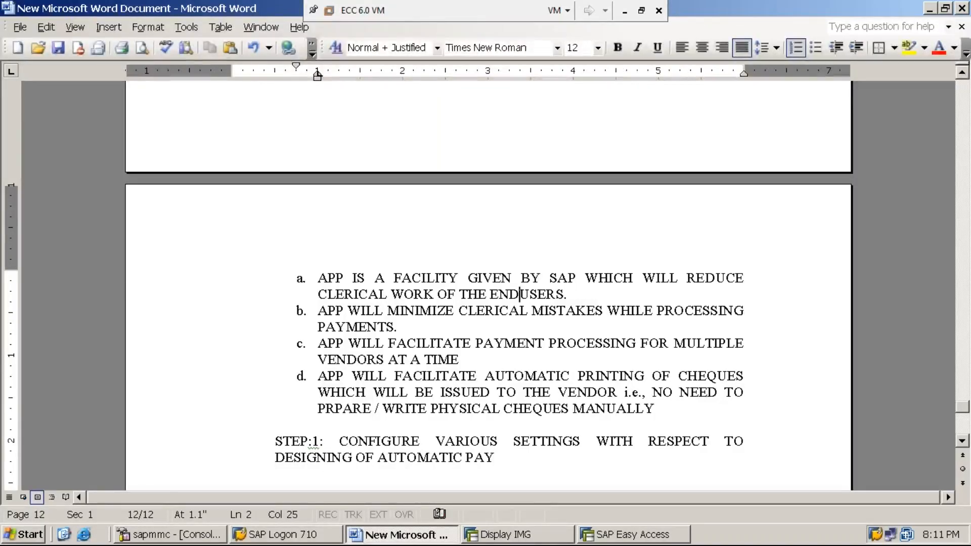
left_click(495, 457)
type("MENT PROGRAM USING FBZP")
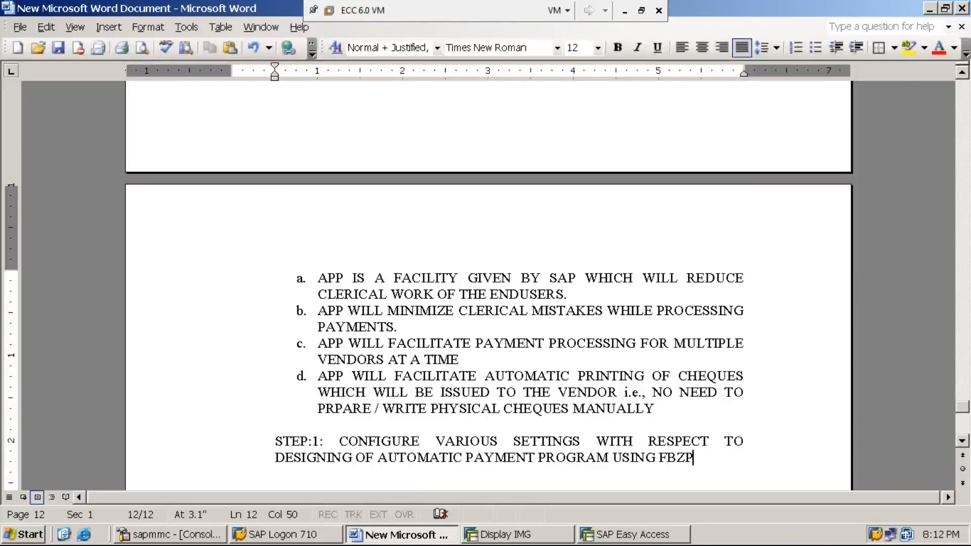
- Switch to the SAP Display IMG session, leave it for the SAP Easy Access screen and open transaction FBZP
left_click(511, 539)
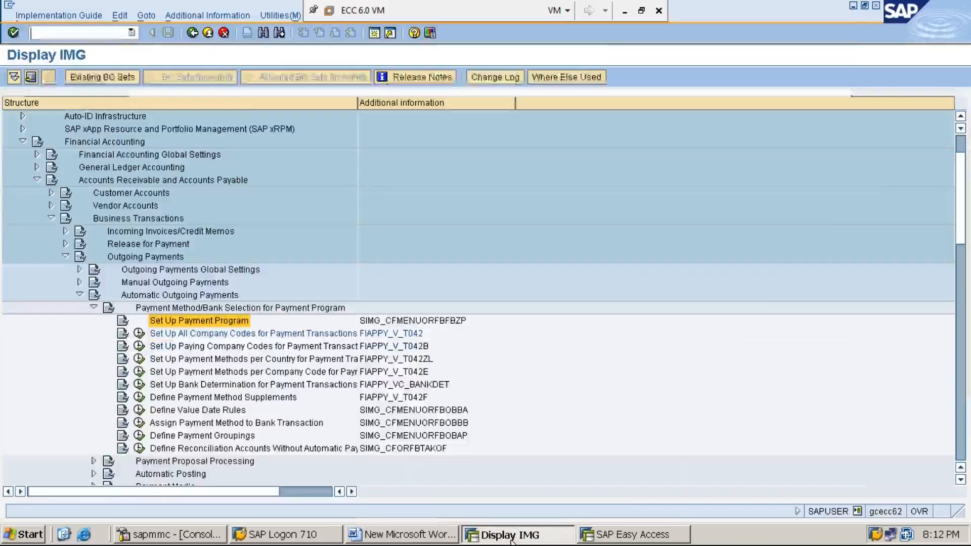
type("/n")
key("Return")
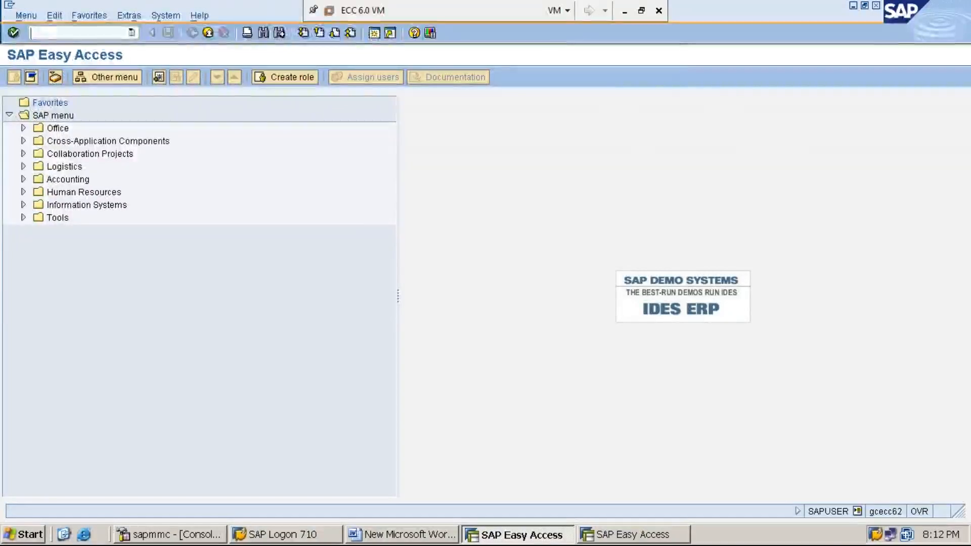
type("FBZP")
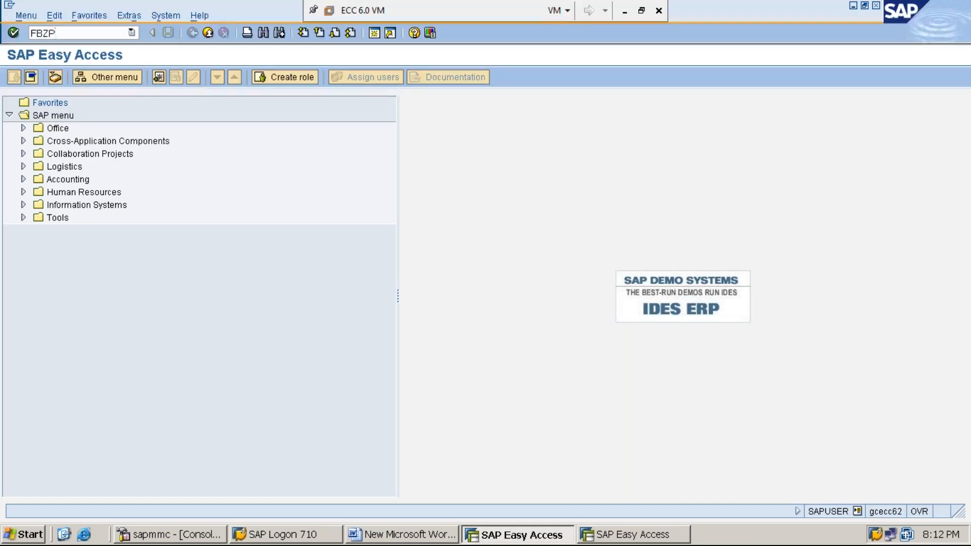
key("Return")
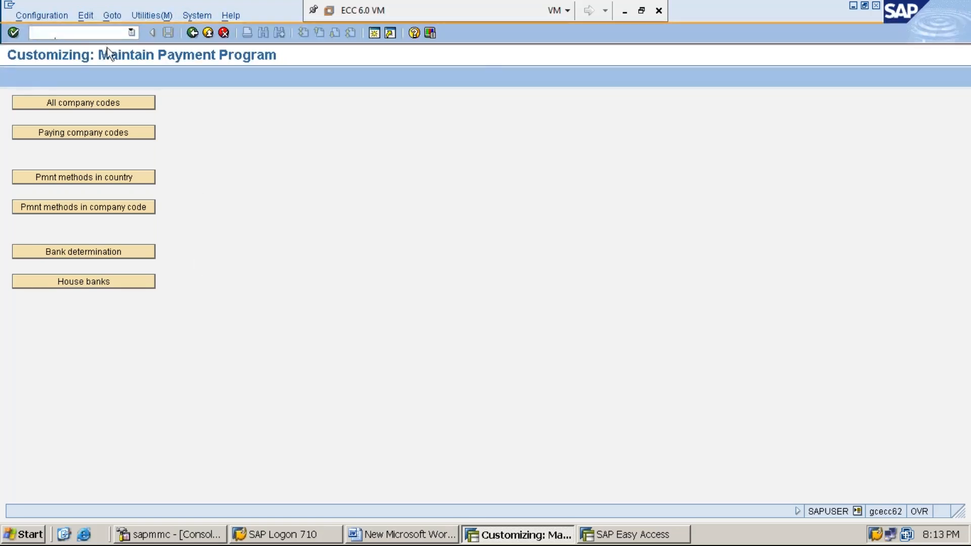
- Leave the payment program customizing for the SAP Easy Access screen and reopen it with transaction FBZP
type("/n")
key("Return")
type("FBZP")
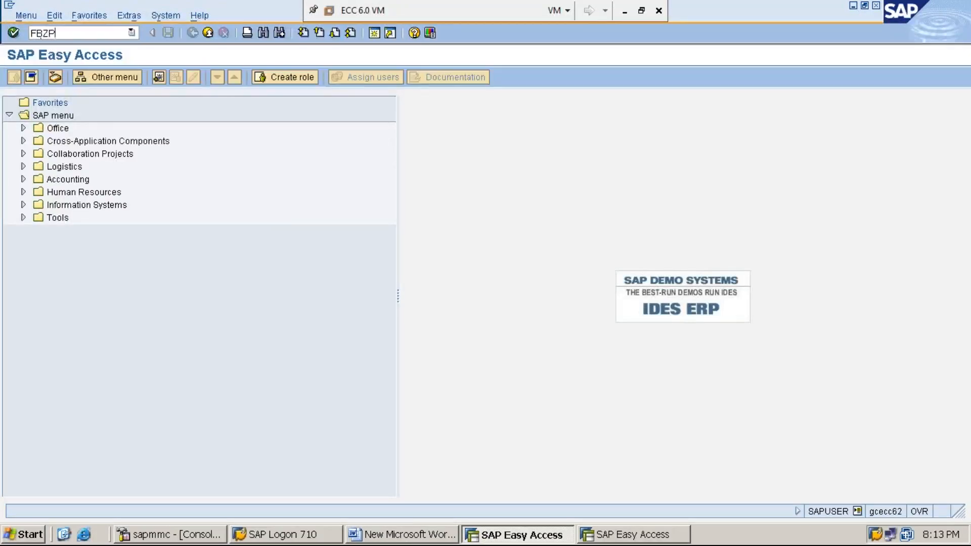
key("Return")
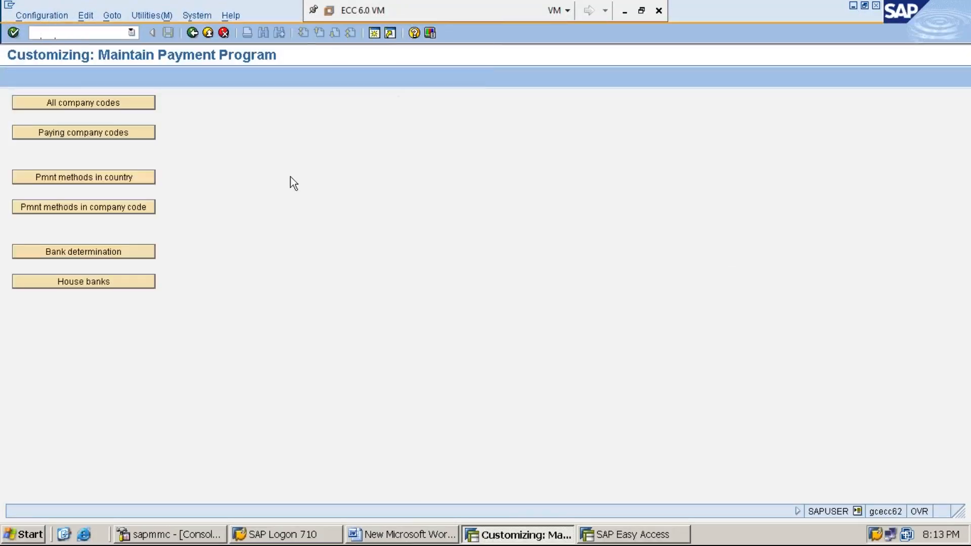
left_click(624, 13)
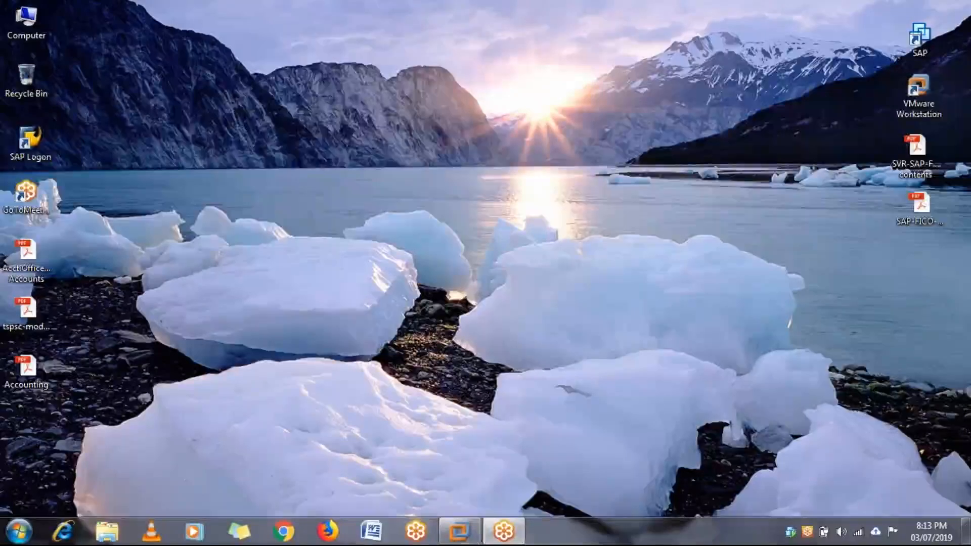
mouse_move(472, 539)
left_click(486, 468)
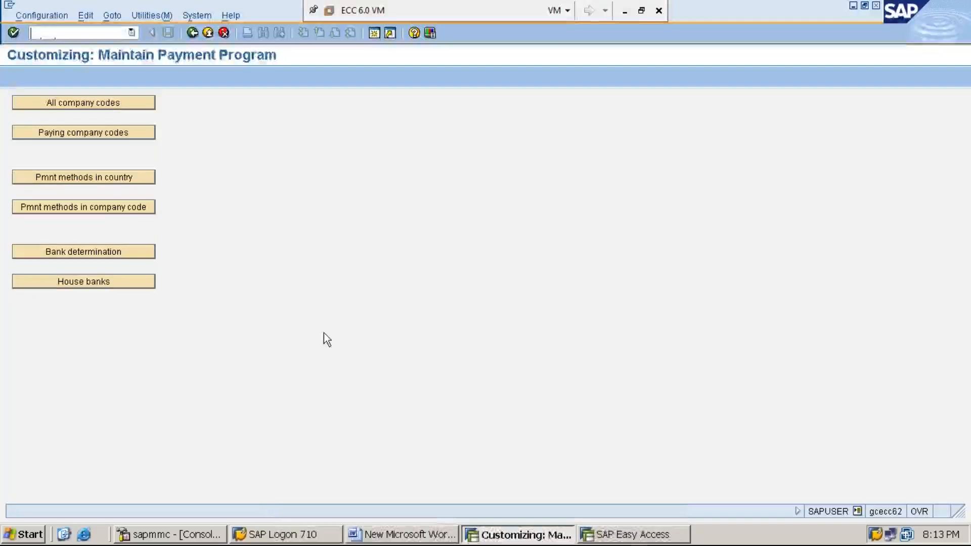
- Add a new entry under all company codes with MMI1 as both the company code and the paying company code
left_click(106, 103)
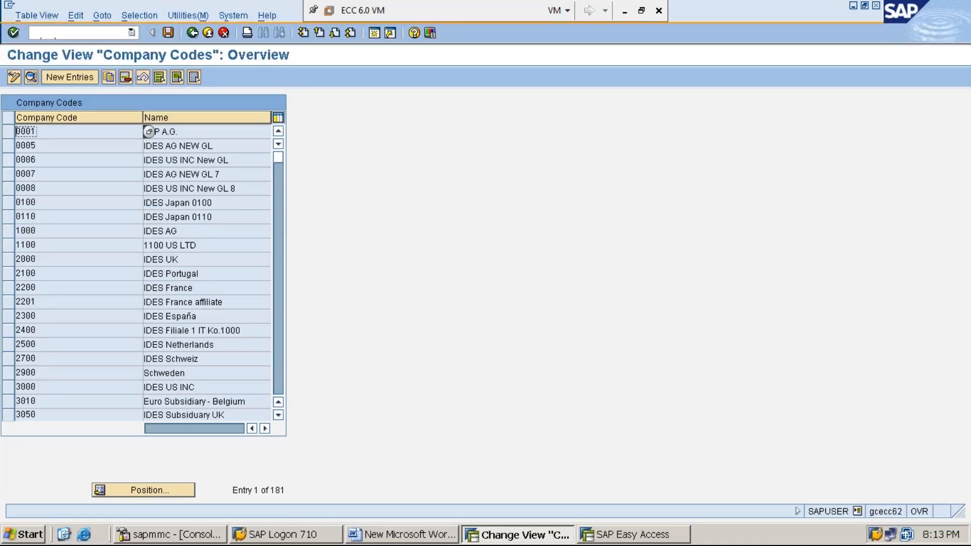
left_click(74, 77)
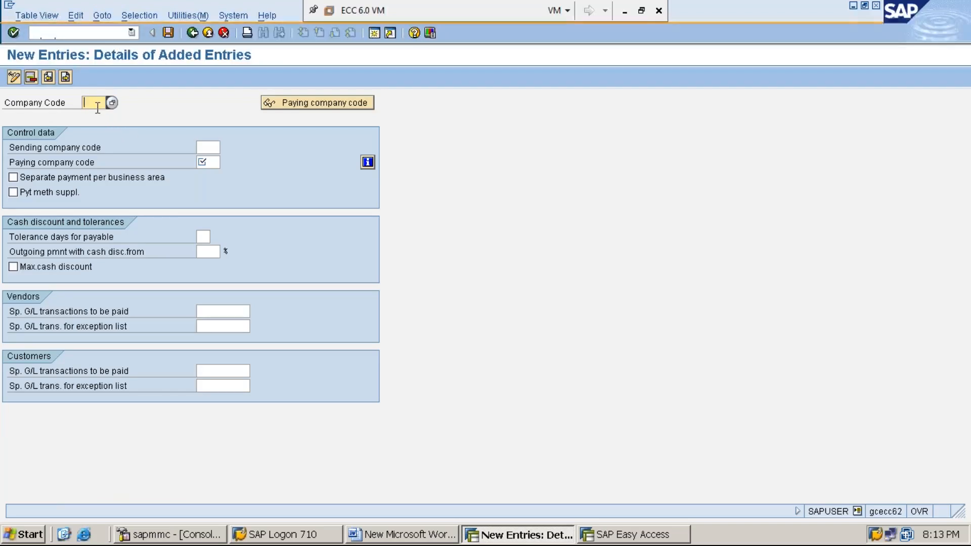
type("MMI11")
left_click(208, 163)
type("MMI1")
- Check the company code and paying company code fields of the new entry and save it under customizing request ECCK900148
left_click(93, 102)
left_click(201, 163)
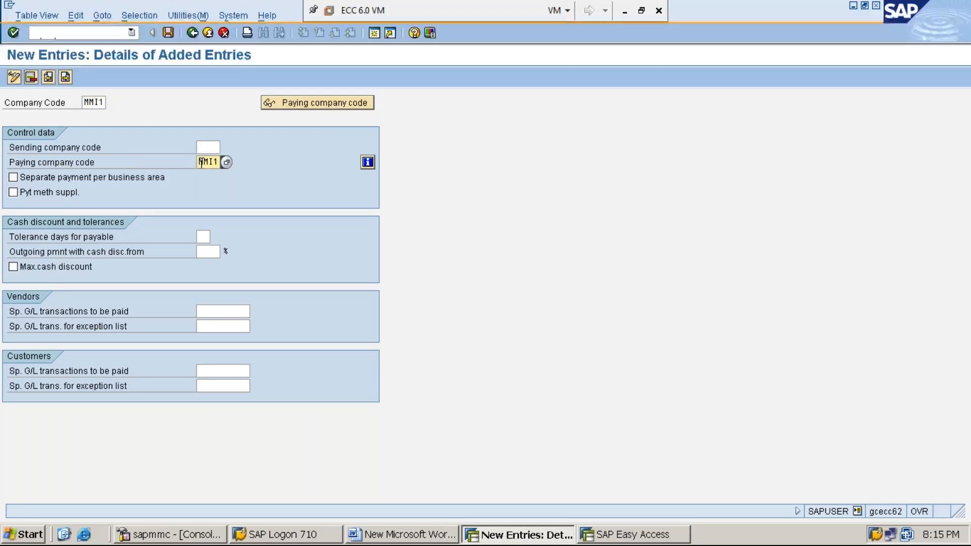
left_click(96, 103)
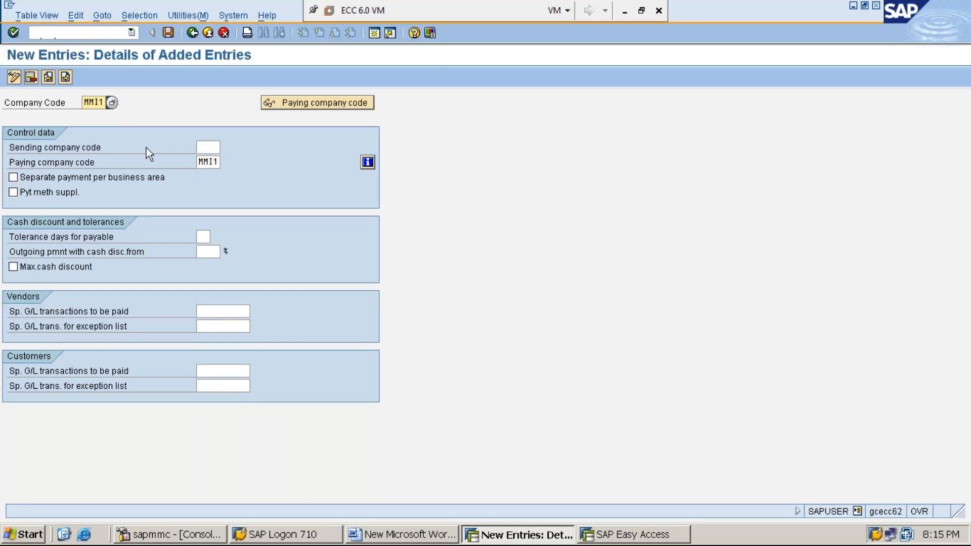
left_click(200, 162)
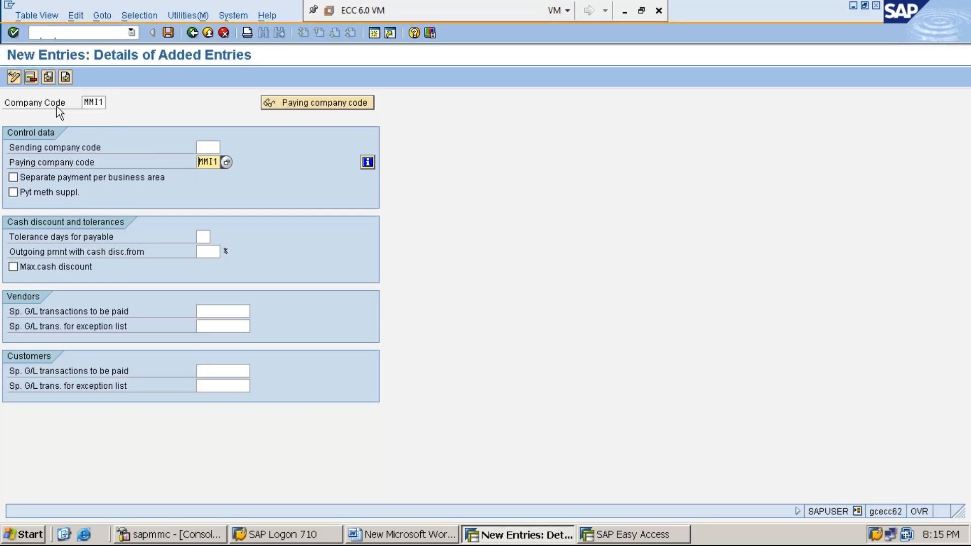
left_click(92, 102)
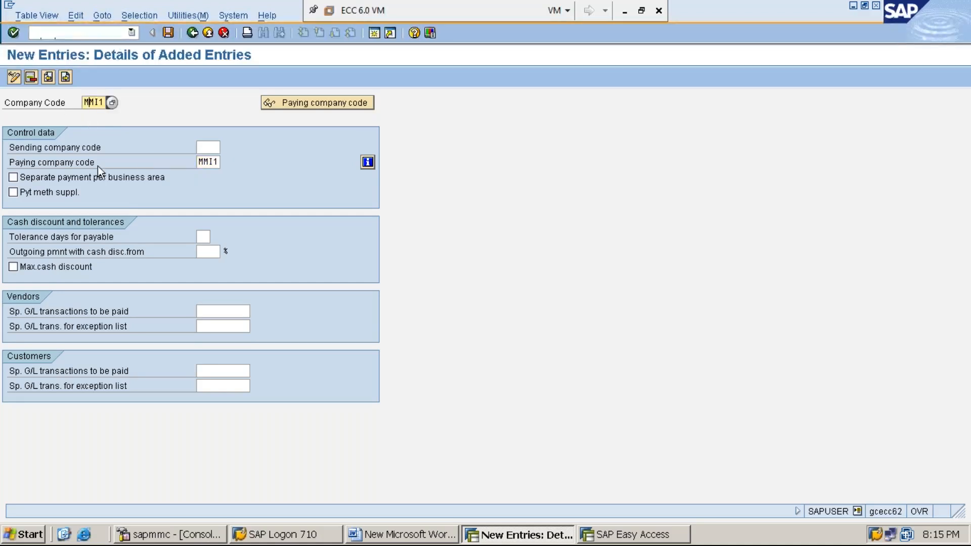
left_click(203, 162)
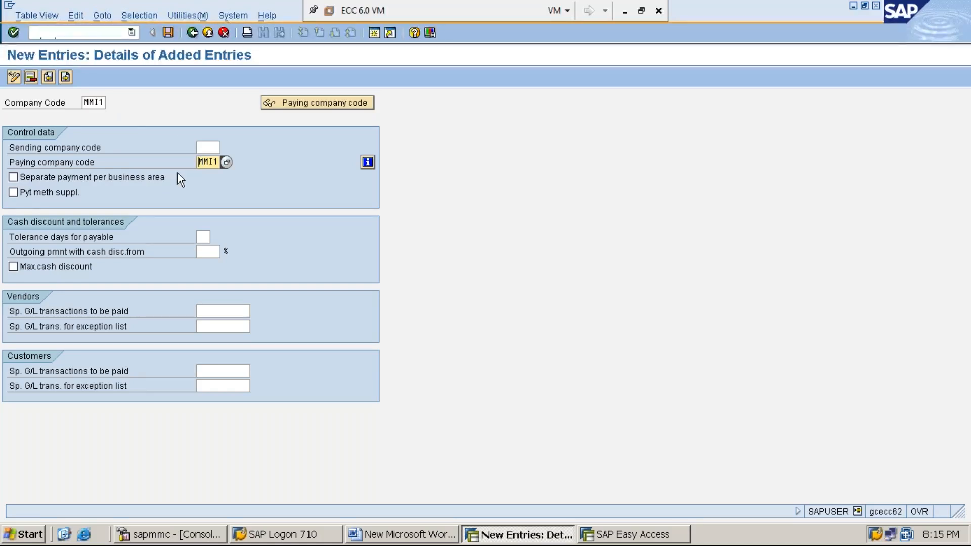
left_click(92, 102)
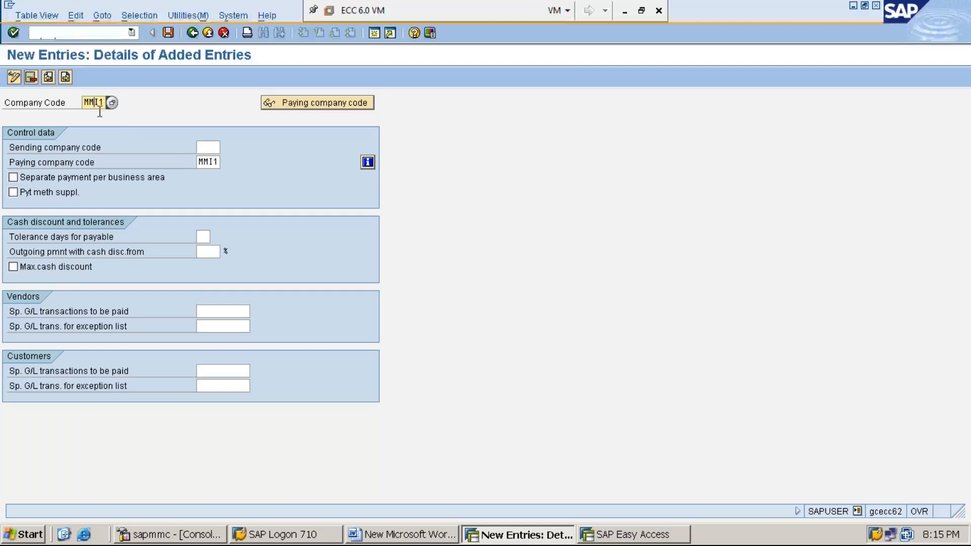
left_click(207, 162)
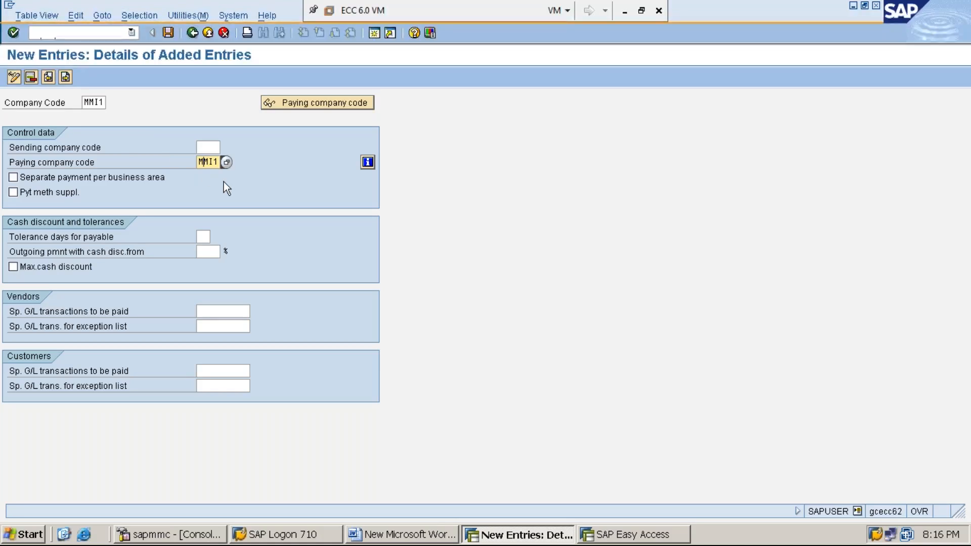
left_click(168, 32)
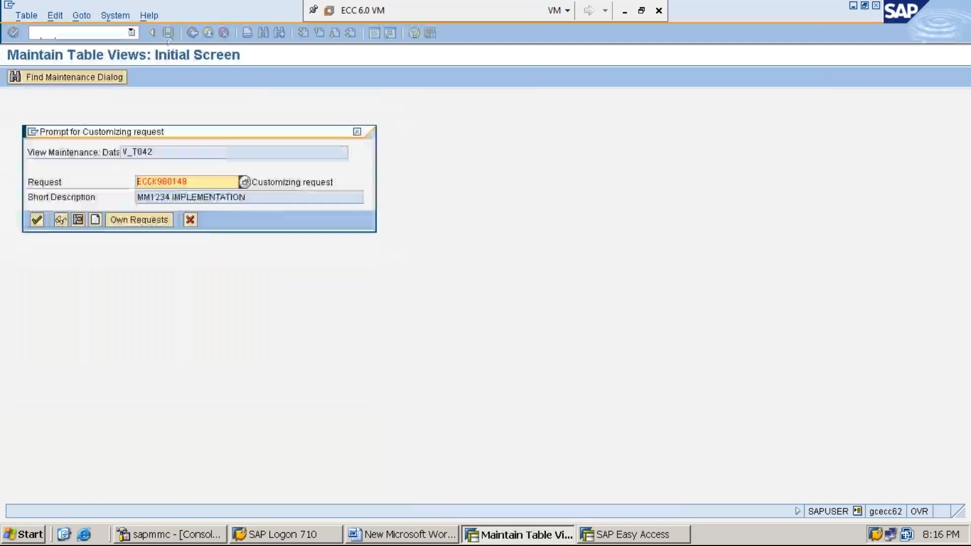
key("Return")
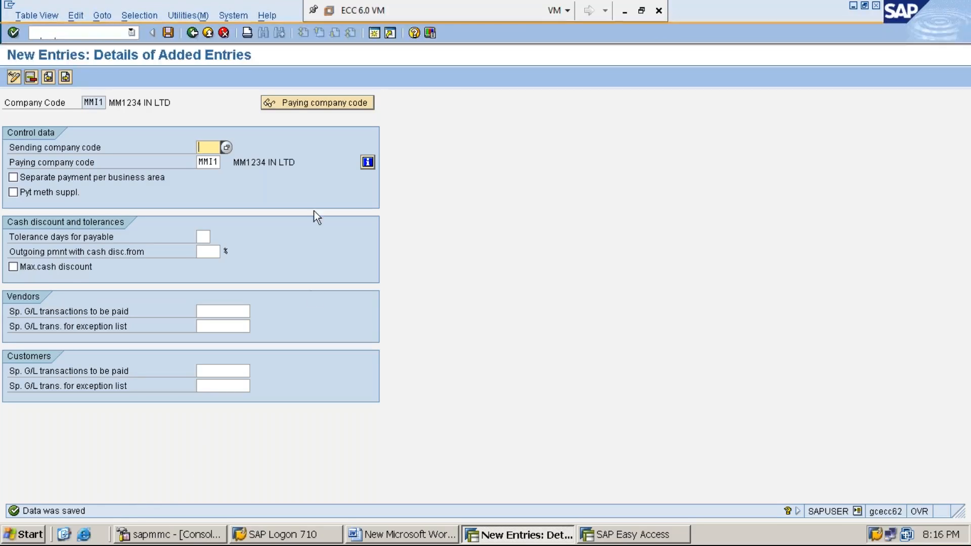
- View the paying company codes from the MMI1 entry and return to the payment program customizing overview
left_click(326, 106)
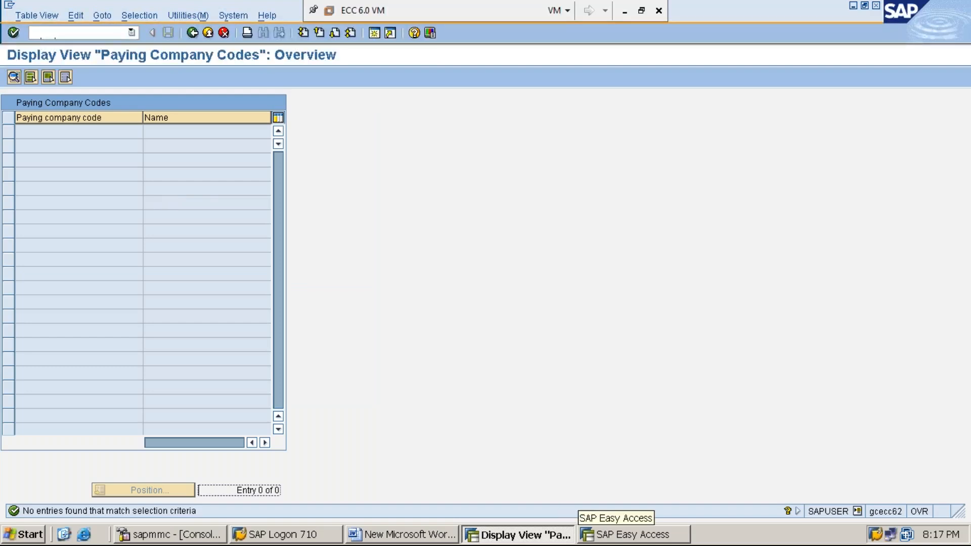
left_click(634, 540)
left_click(526, 536)
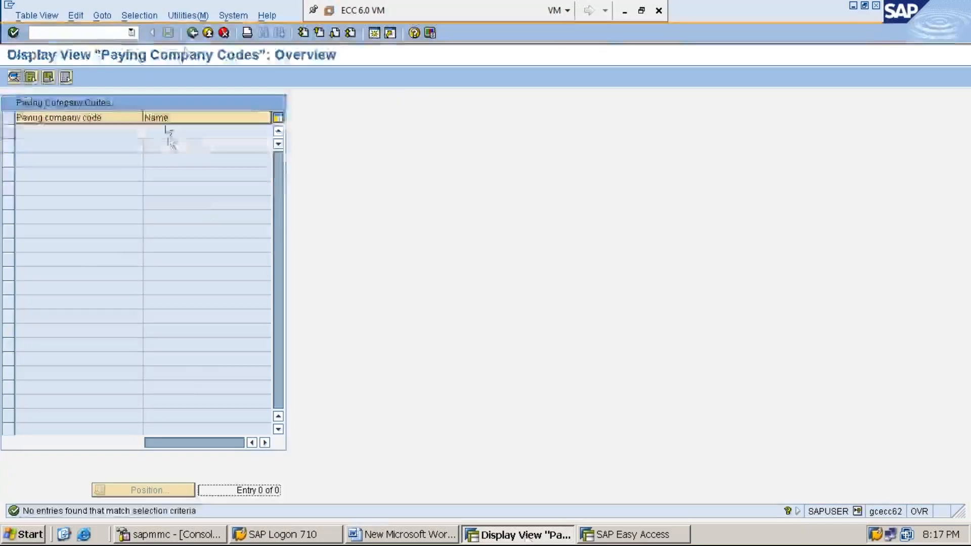
left_click(192, 32)
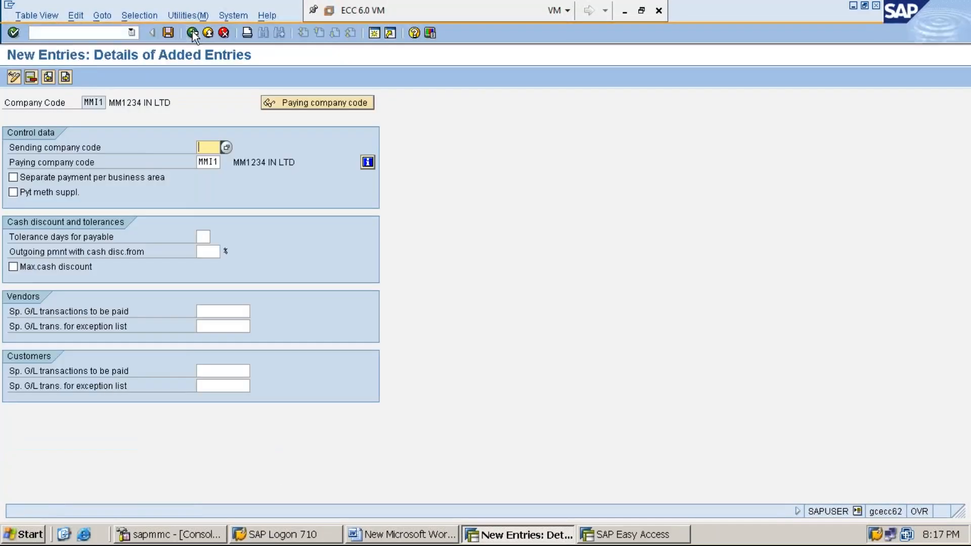
left_click(192, 33)
left_click(193, 32)
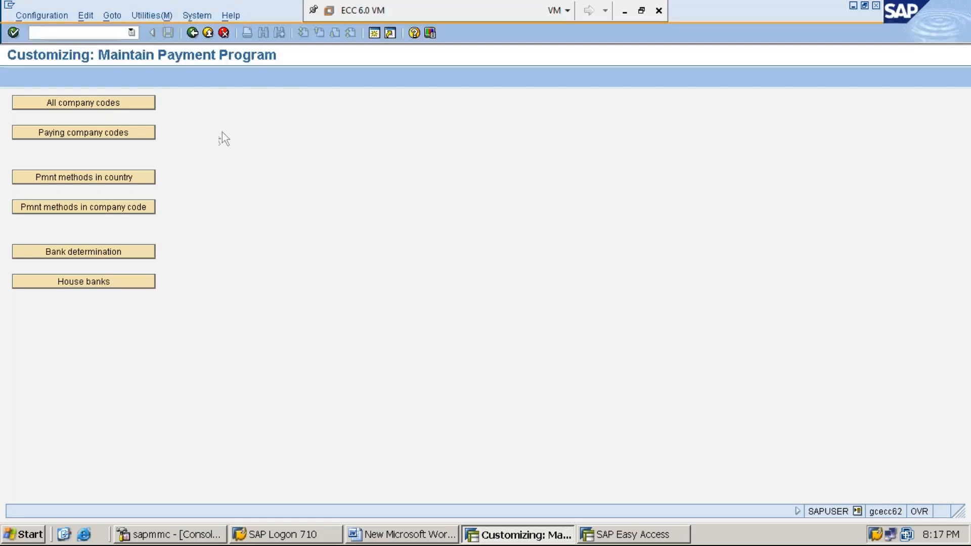
- Find company code MMI1 in the all company codes list, delete its entry and save the change
left_click(129, 106)
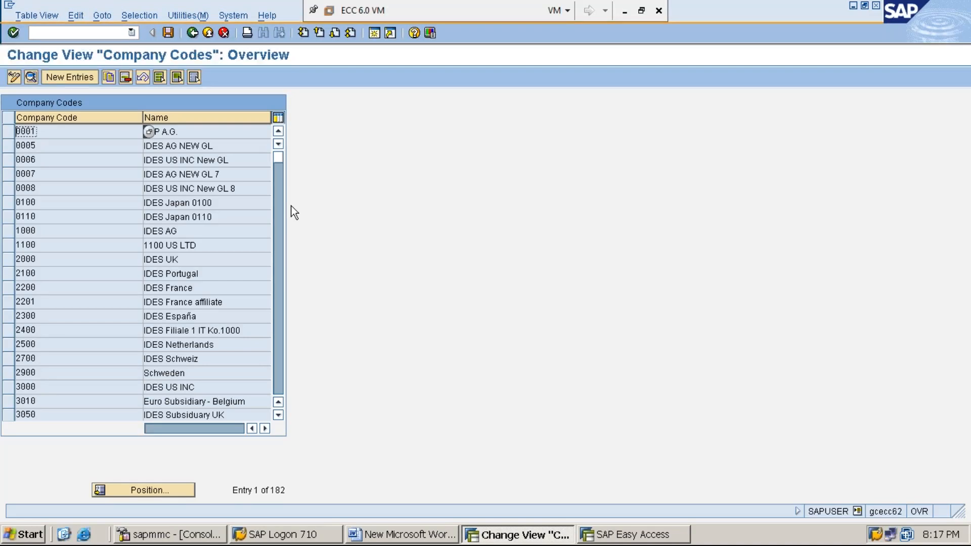
left_click(168, 490)
type("MMI1")
key("Return")
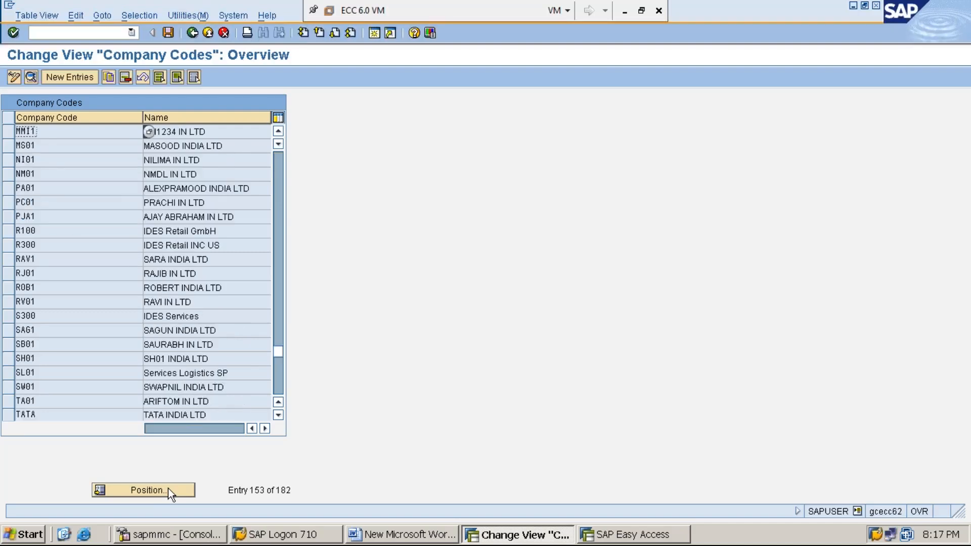
left_click(7, 134)
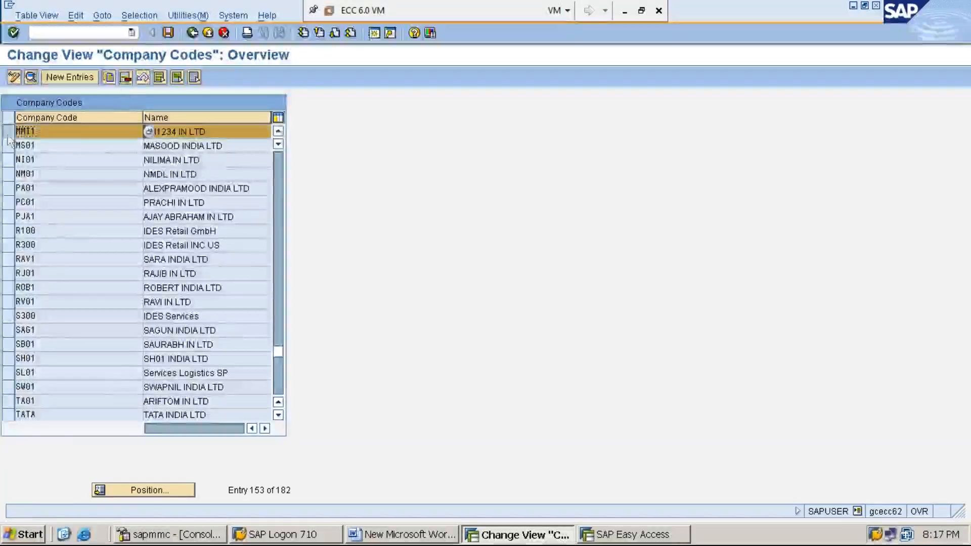
left_click(125, 77)
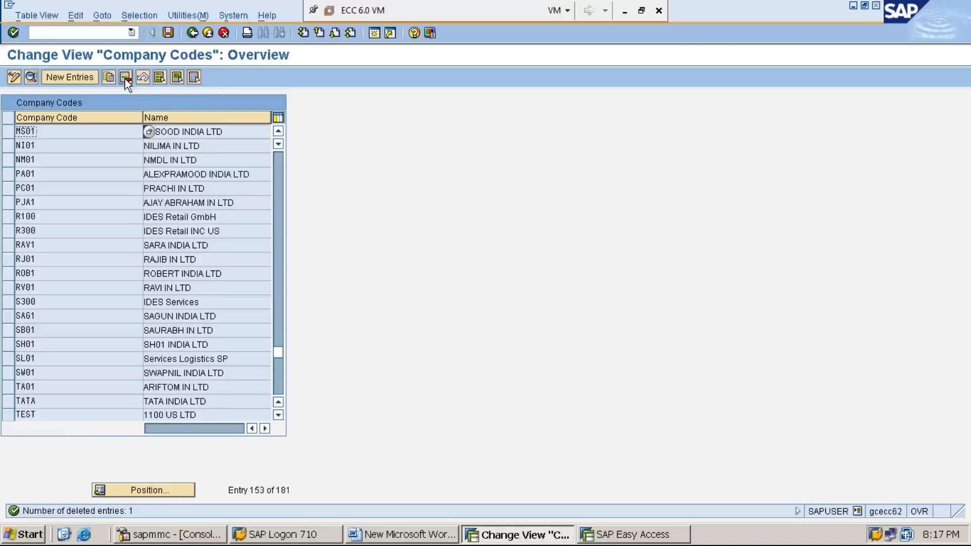
left_click(168, 33)
key("Return")
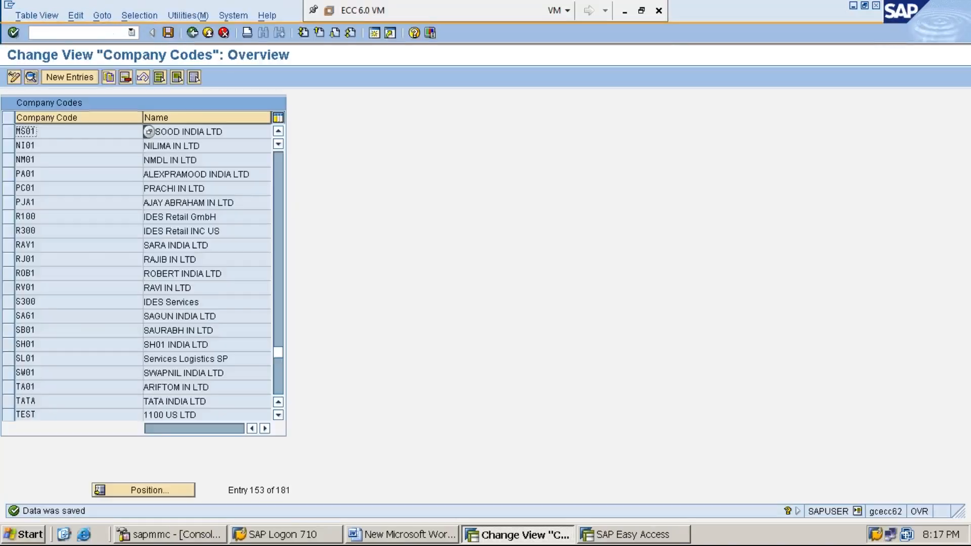
- End all SAP sessions with /NEX and log on to the ECC 6 system again with the user name and password
type("/nex")
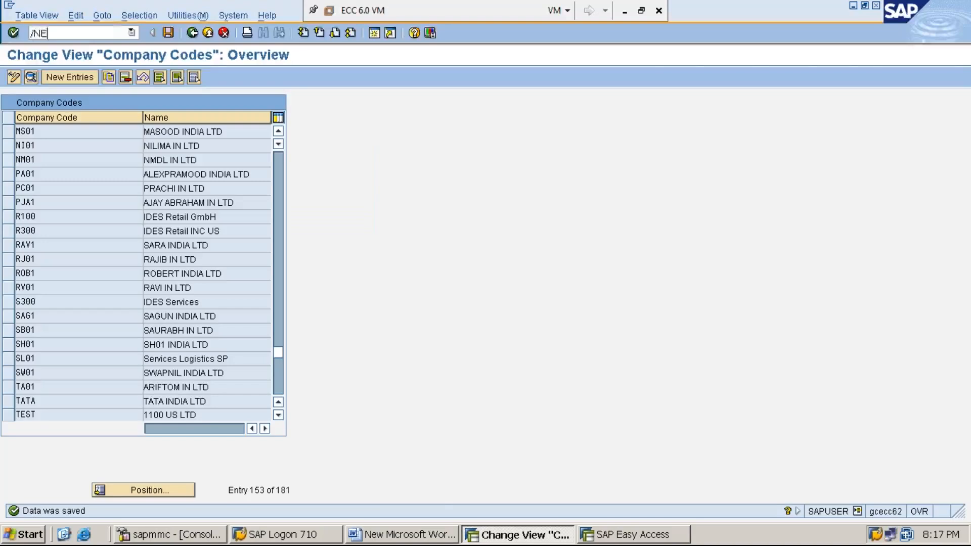
key("Return")
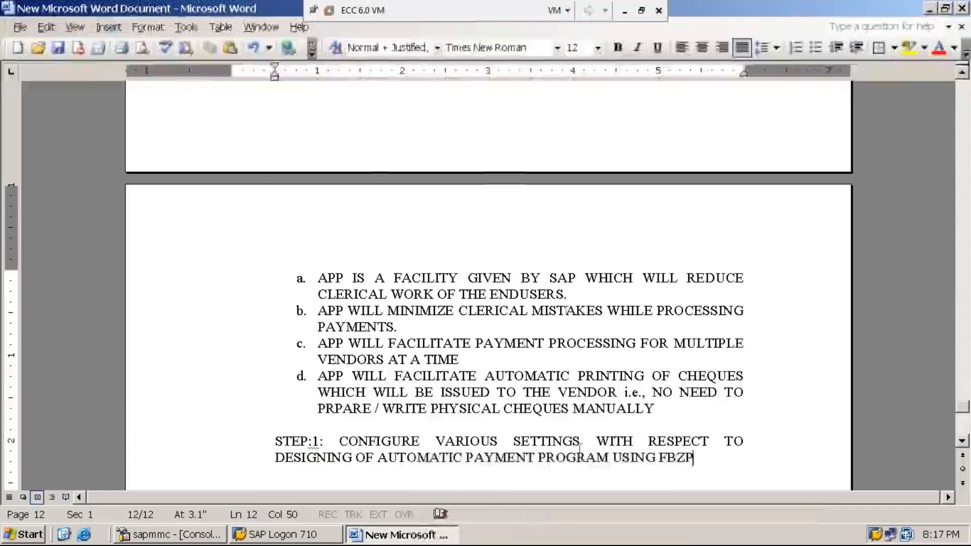
left_click(307, 538)
left_click(371, 221)
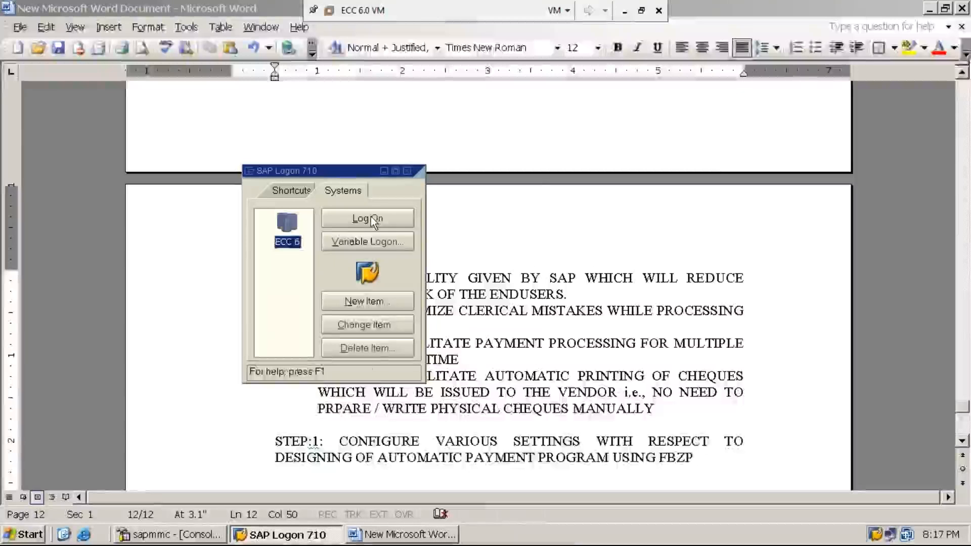
type("s")
key("Down")
key("Tab")
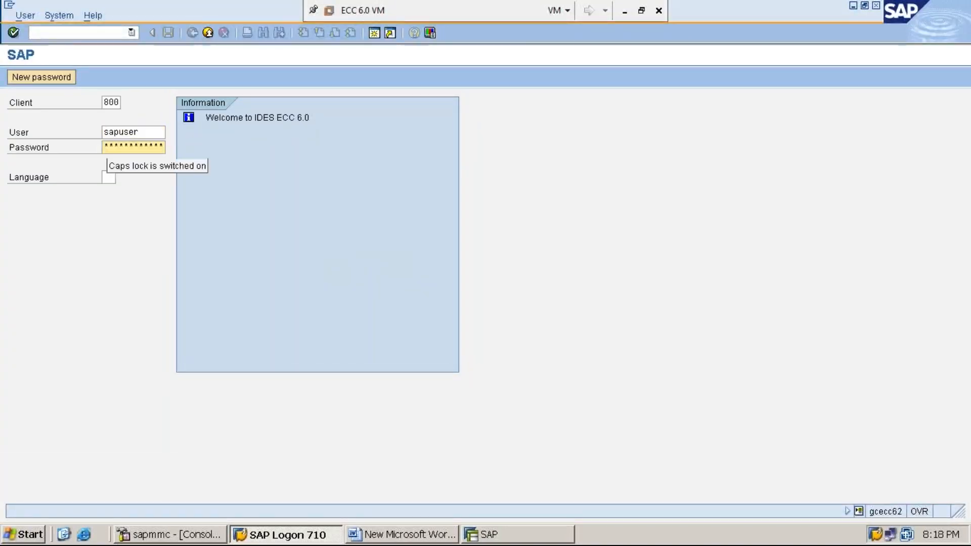
type("***")
key("Return")
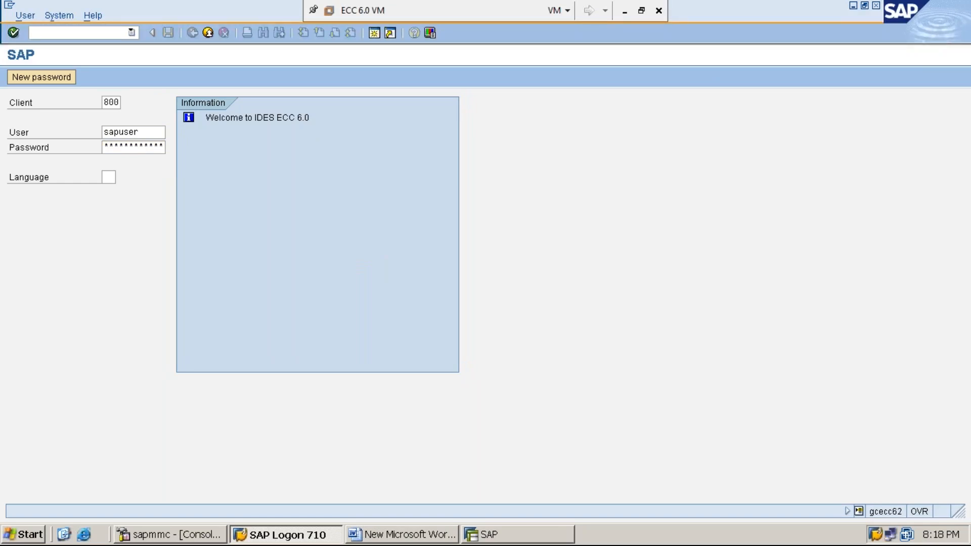
- Open transaction FBZP and start a new entry under all company codes
type("fbzp")
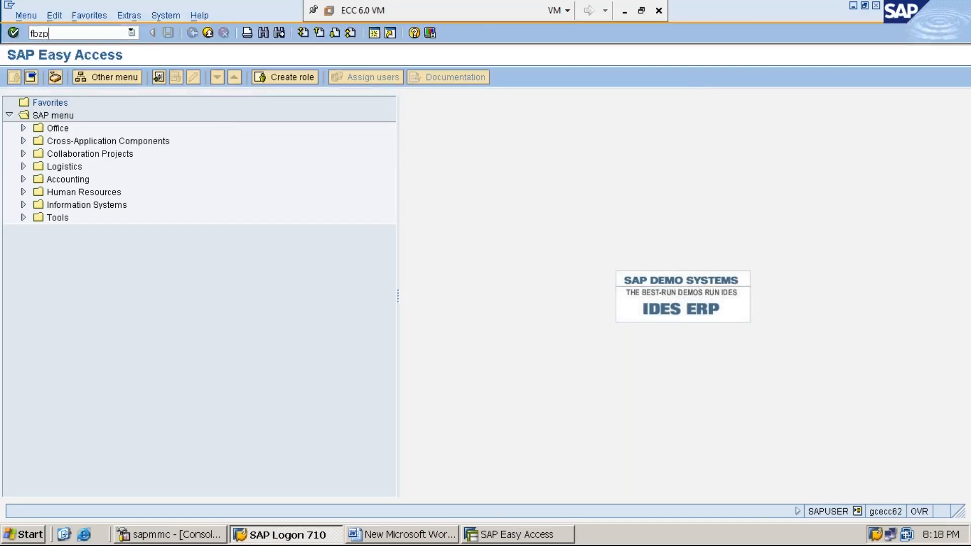
key("Return")
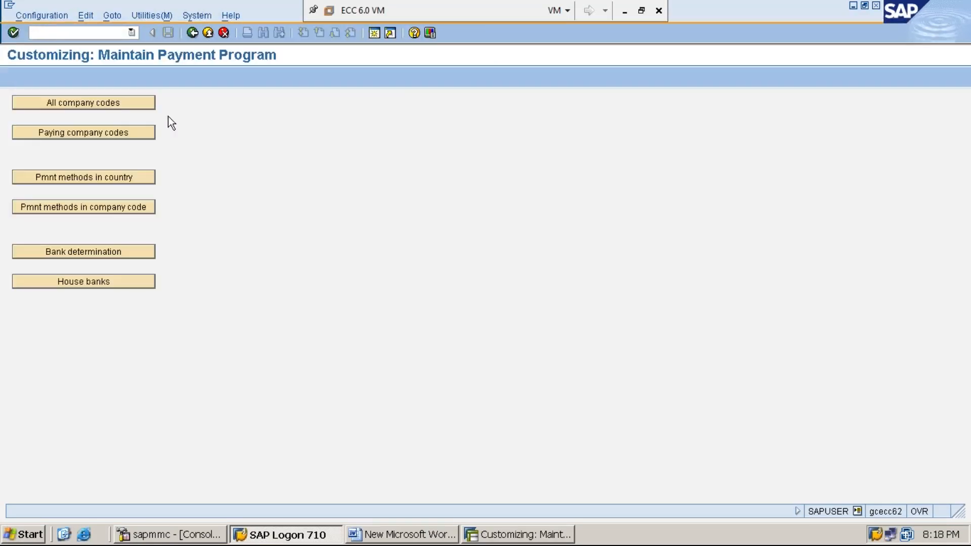
left_click(126, 104)
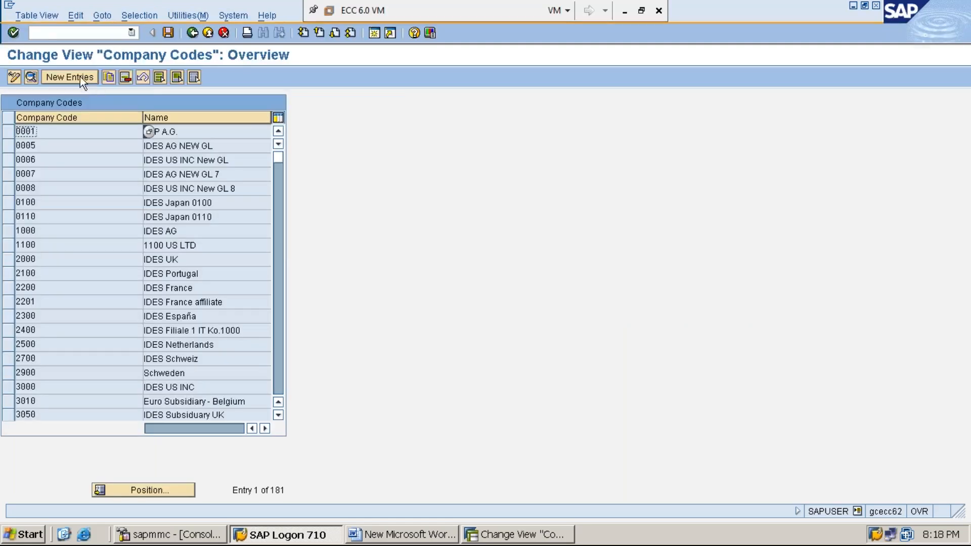
left_click(80, 77)
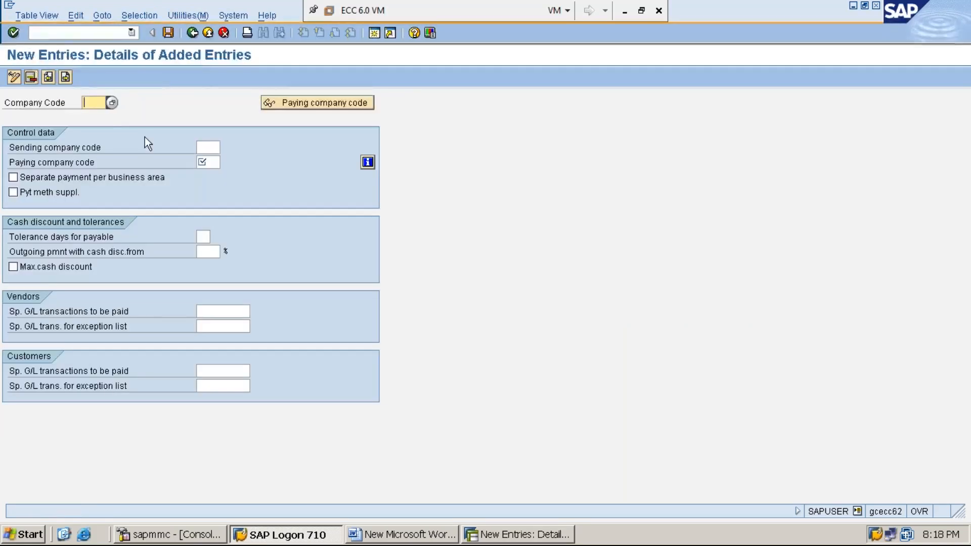
- Enter MMI1 as company code and paying company code, save under customizing request ECCK900148 and return to the company codes list
type("MMI1")
left_click(211, 161)
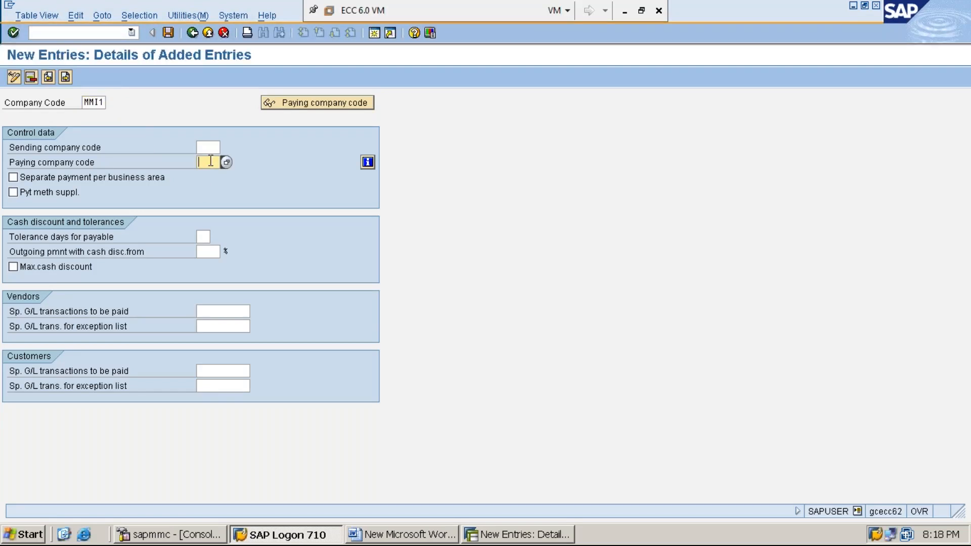
type("M")
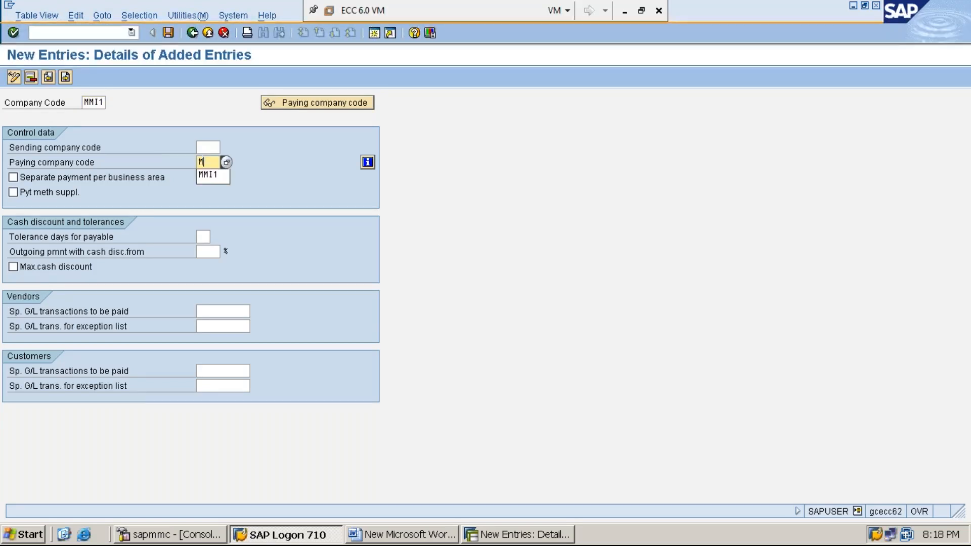
type("MI1")
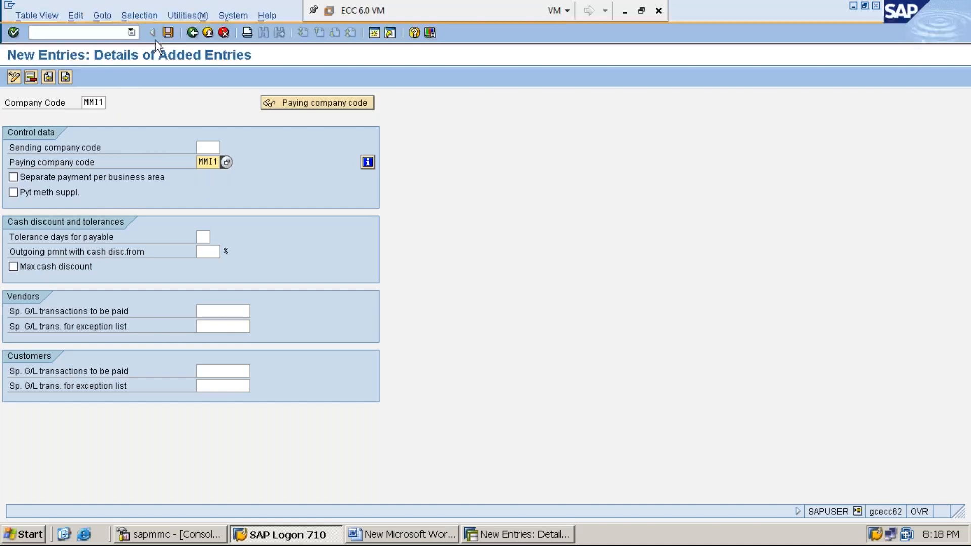
left_click(167, 33)
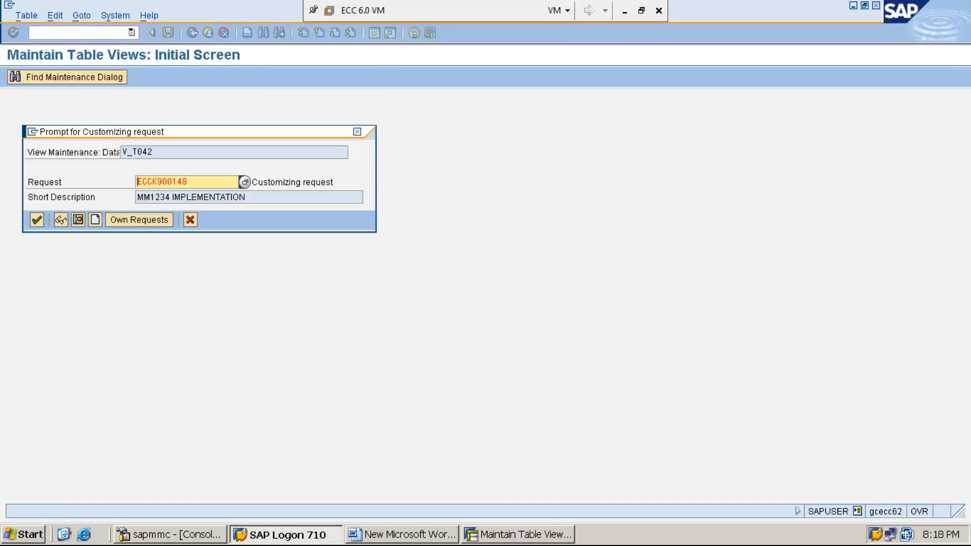
key("Return")
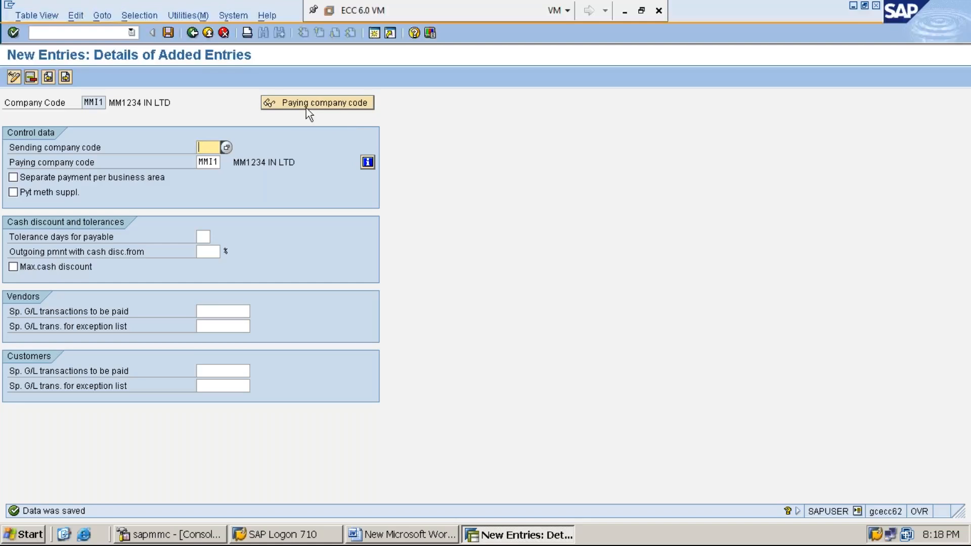
left_click(193, 34)
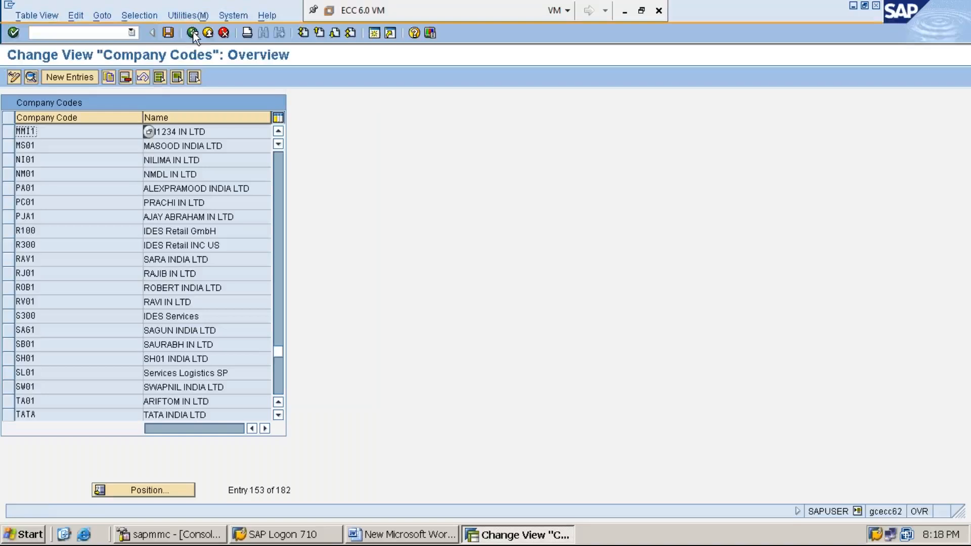
- Create a new paying company codes entry for MMI1 with a minimum outgoing payment amount of 100 INR
left_click(193, 32)
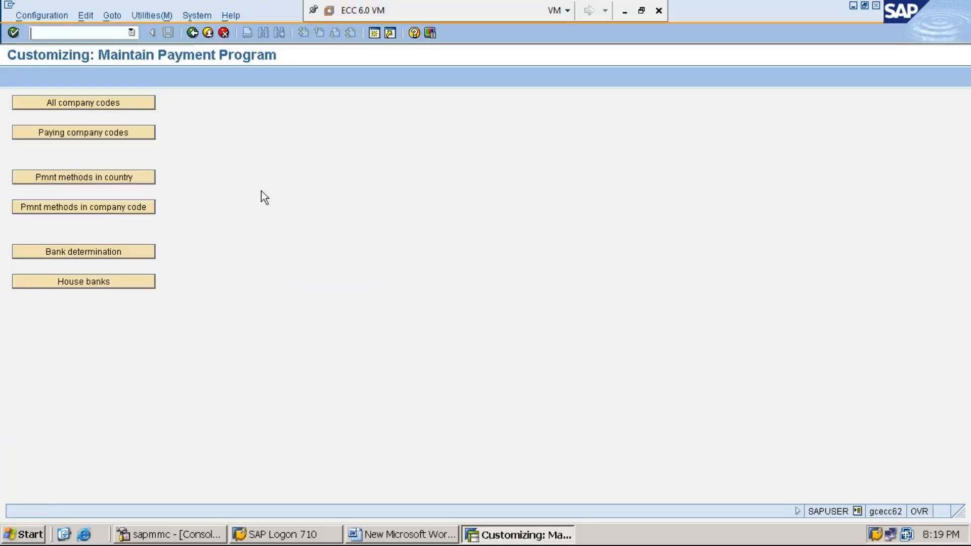
left_click(97, 133)
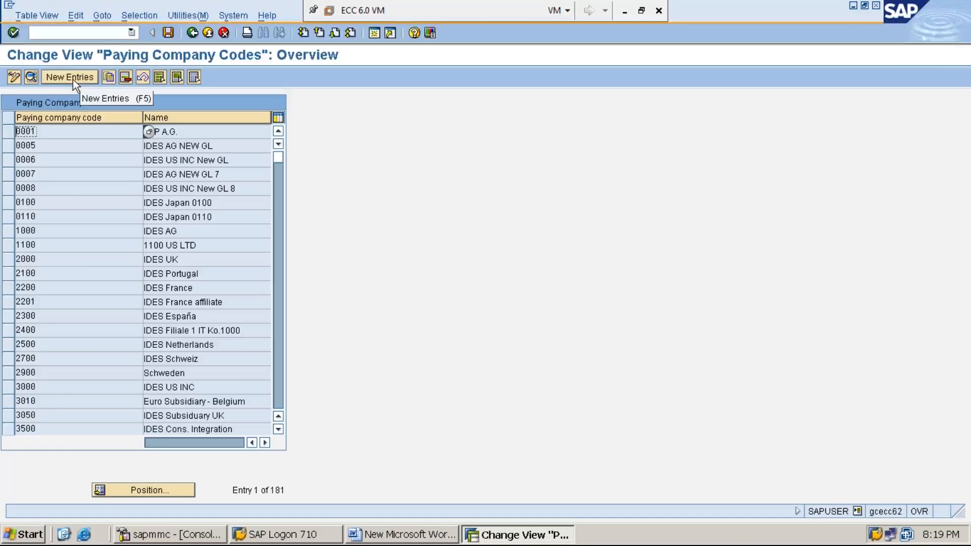
left_click(73, 80)
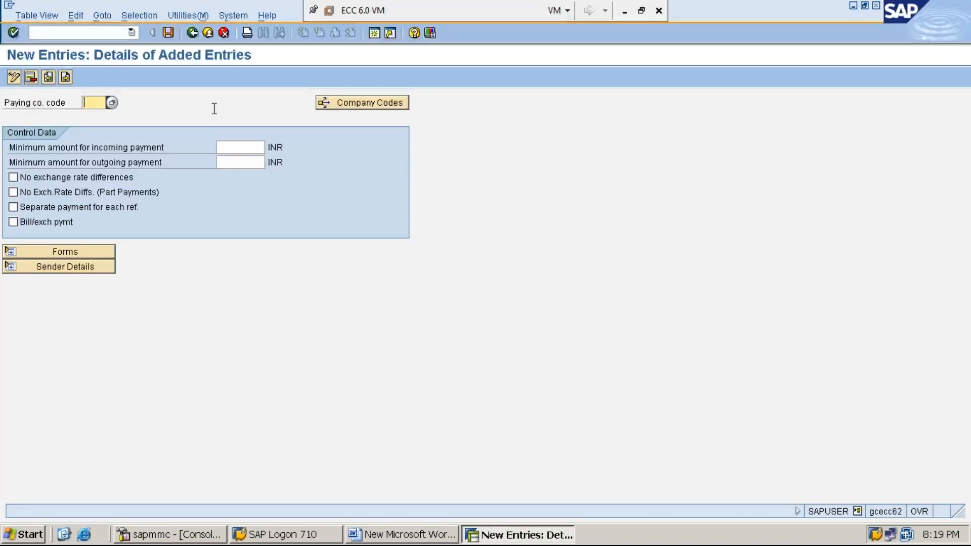
type("MMI1")
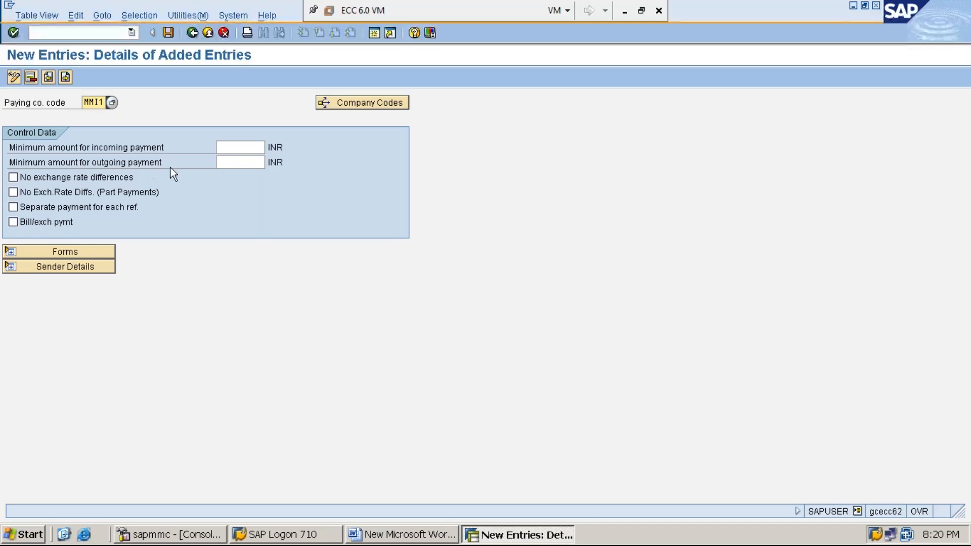
left_click(238, 161)
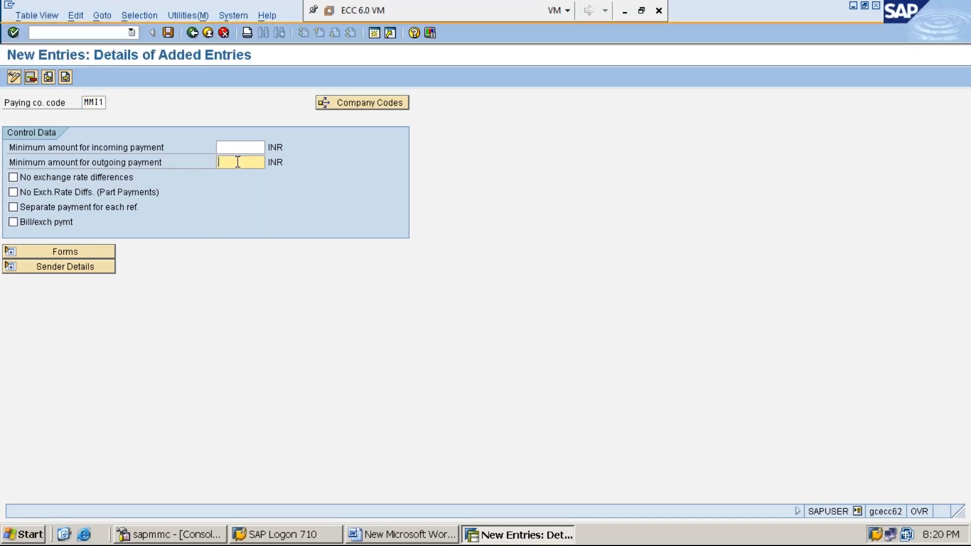
type("100")
left_click_drag(234, 163, 218, 162)
left_click(218, 162)
- Expand the forms section and set the SAPscript form for the payment advice to F110_D_AVIS
left_click(20, 252)
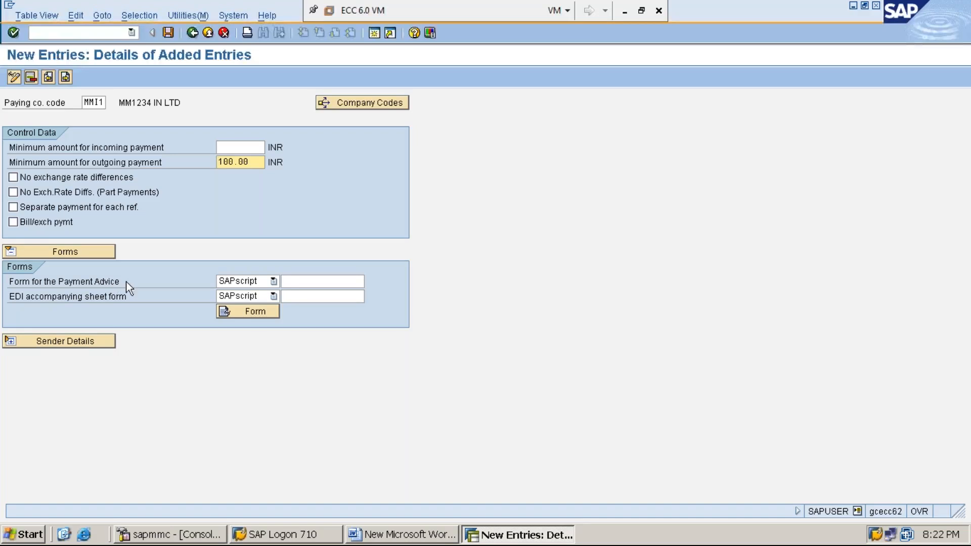
left_click(303, 281)
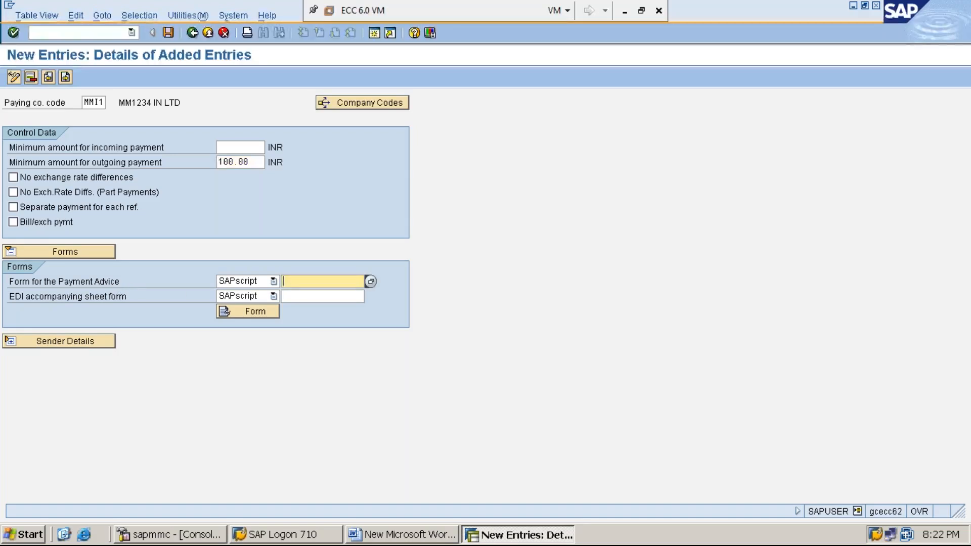
type("F110_")
type("d")
key("BackSpace")
type("D_")
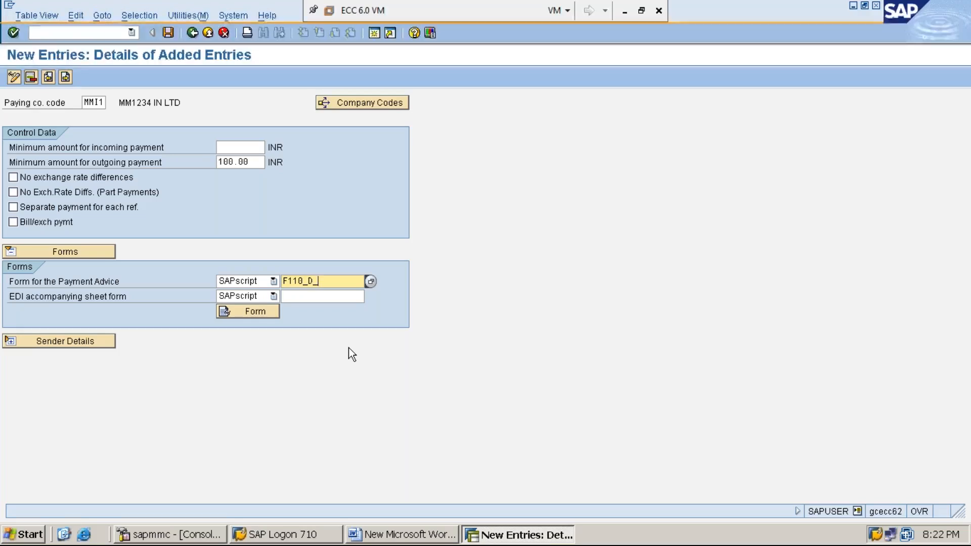
type("AVIS")
- Expand the sender details and choose ADRS, standard texts for address include, as the SAPscript text ID
left_click(11, 341)
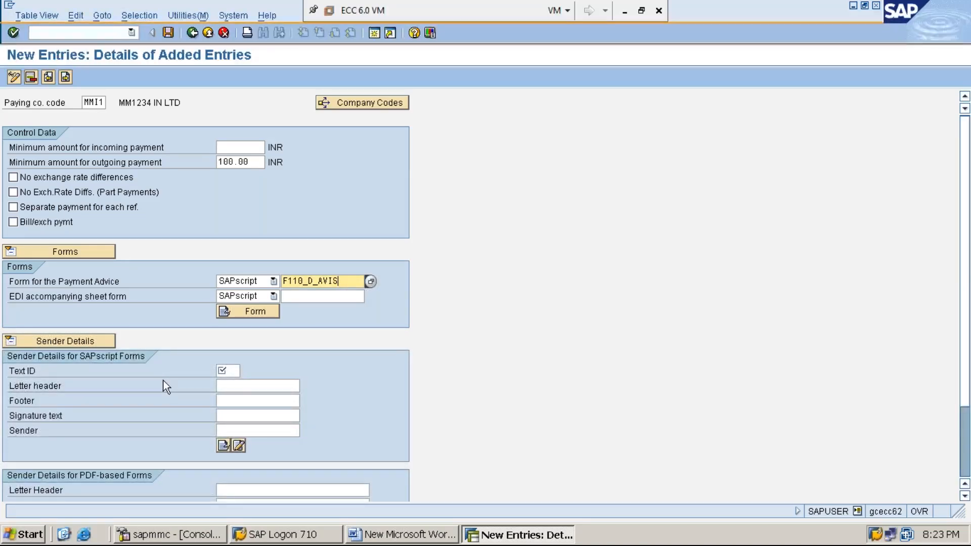
left_click(233, 371)
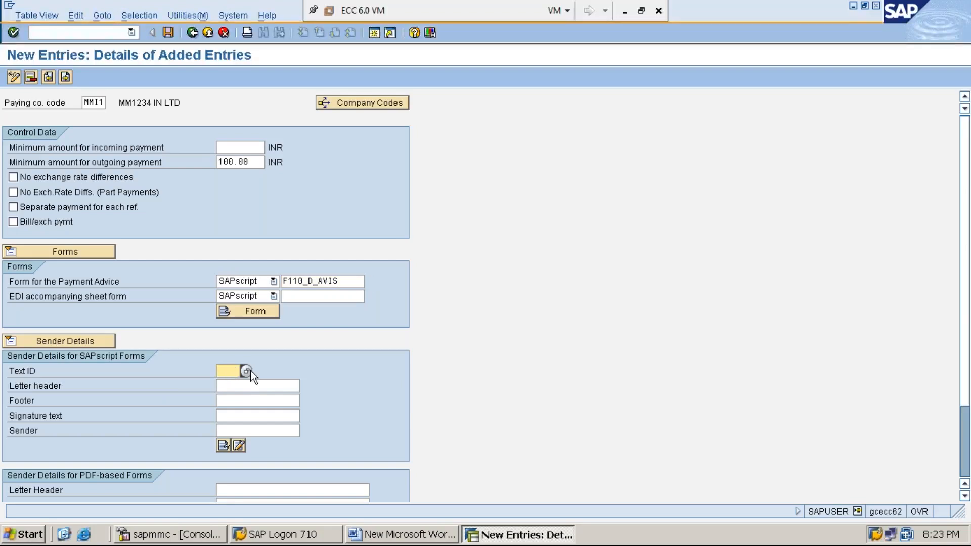
left_click(248, 372)
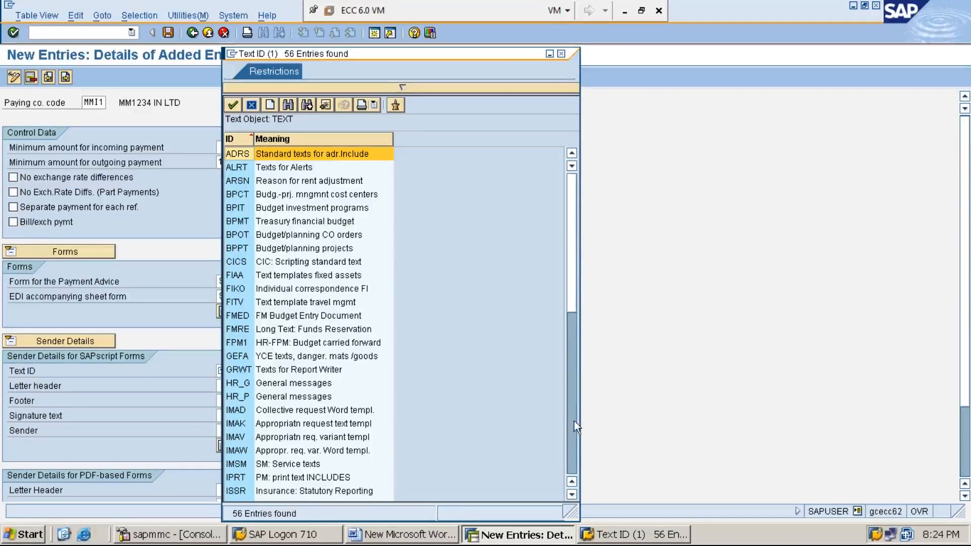
left_click(571, 495)
left_click(571, 496)
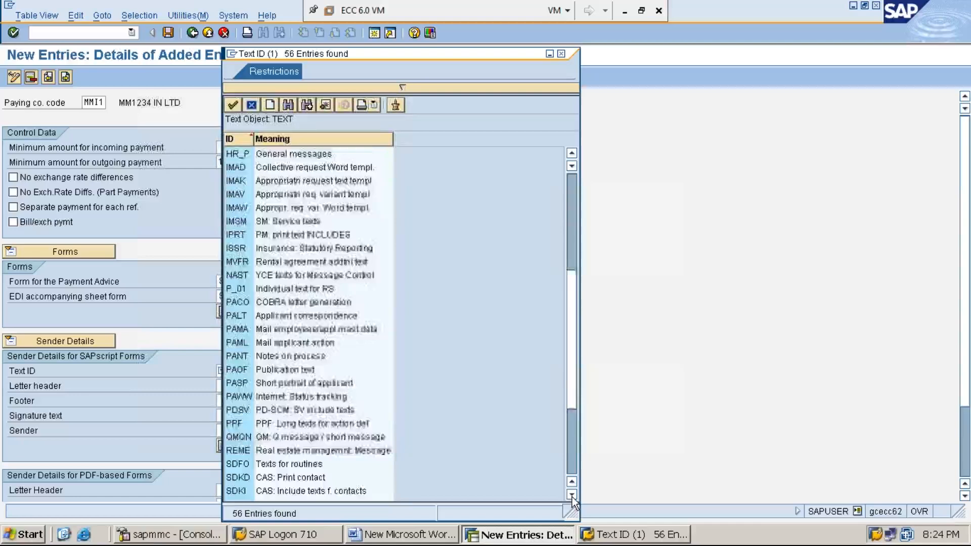
left_click(572, 496)
left_click(281, 451)
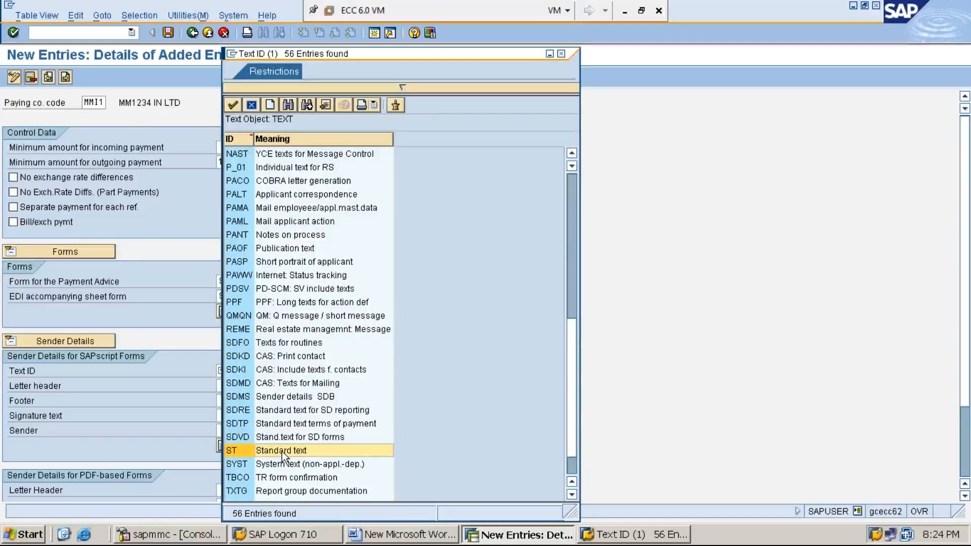
left_click(573, 190)
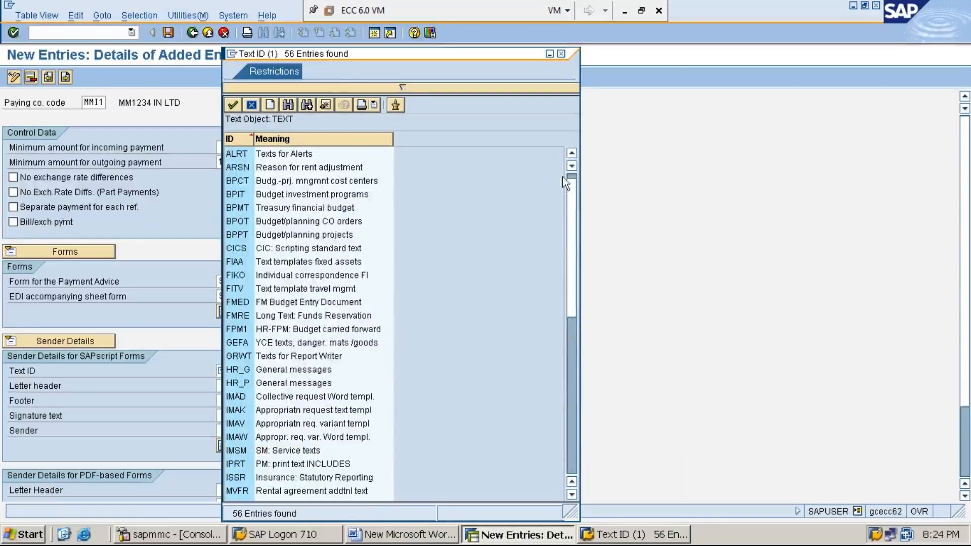
left_click(572, 154)
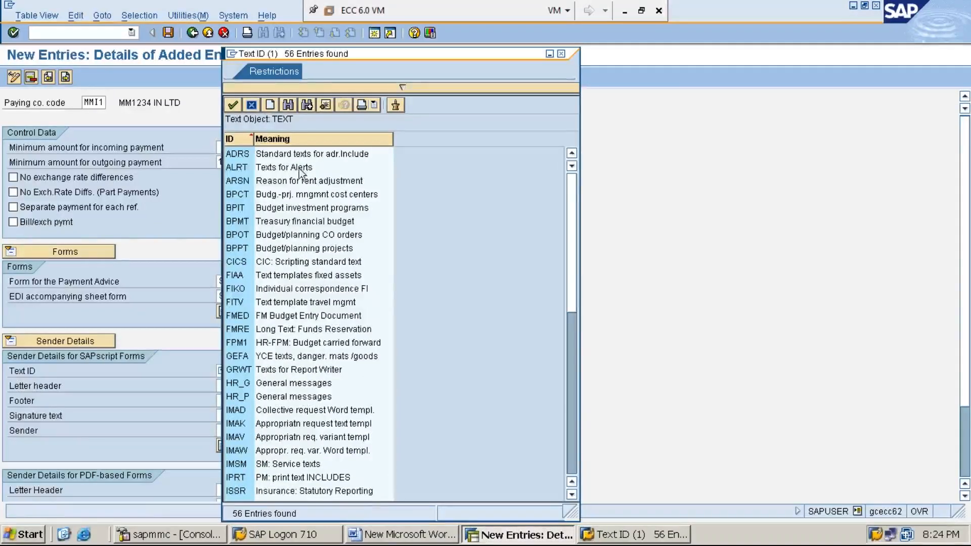
double_click(296, 154)
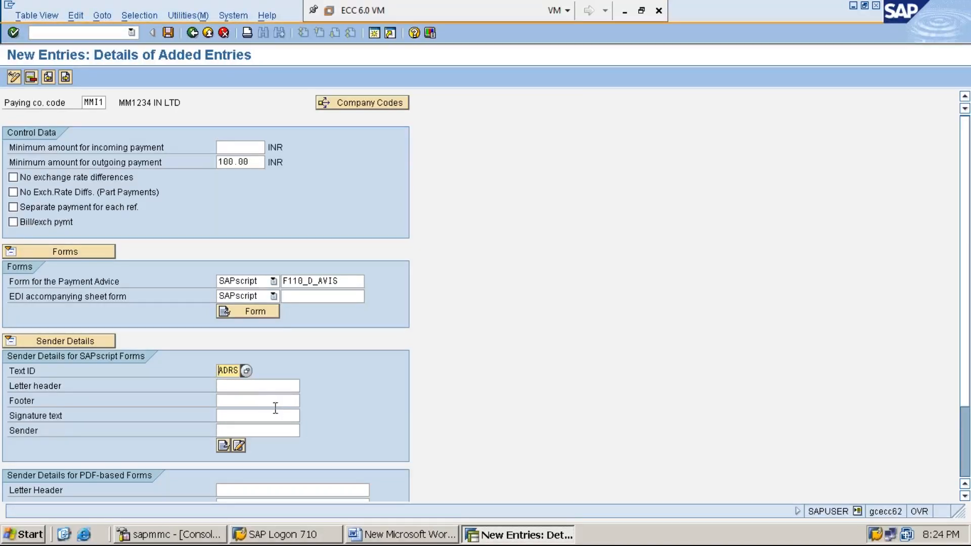
- Fill the SAPscript sender details with letter header F110_0001_HEADER, footer F110_0001_FOOTER and sender F110_0001_SENDER
left_click(255, 386)
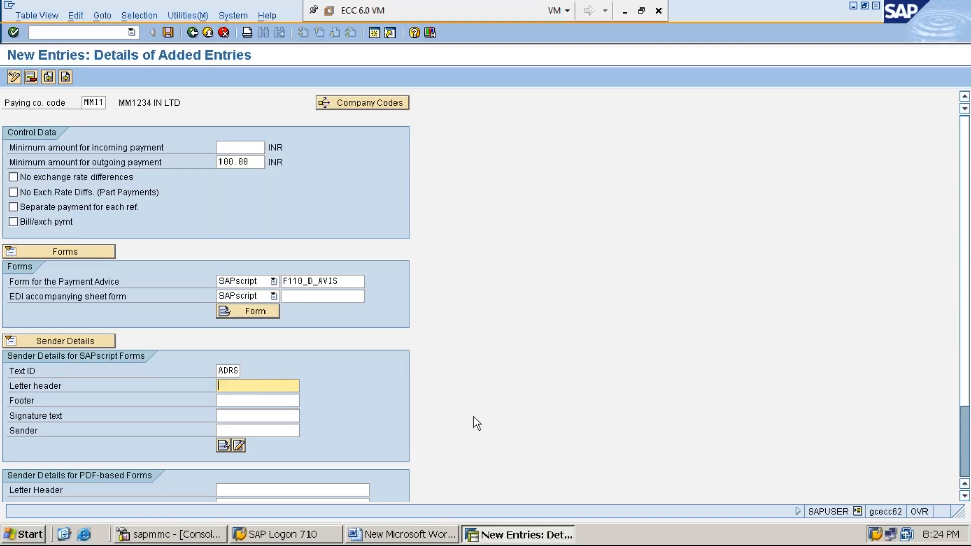
left_click(965, 497)
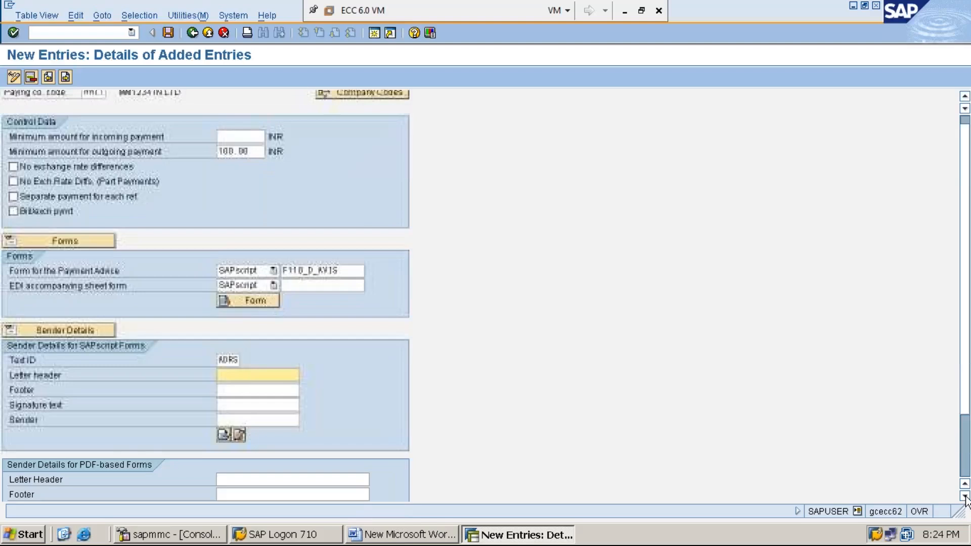
left_click(965, 496)
left_click(964, 496)
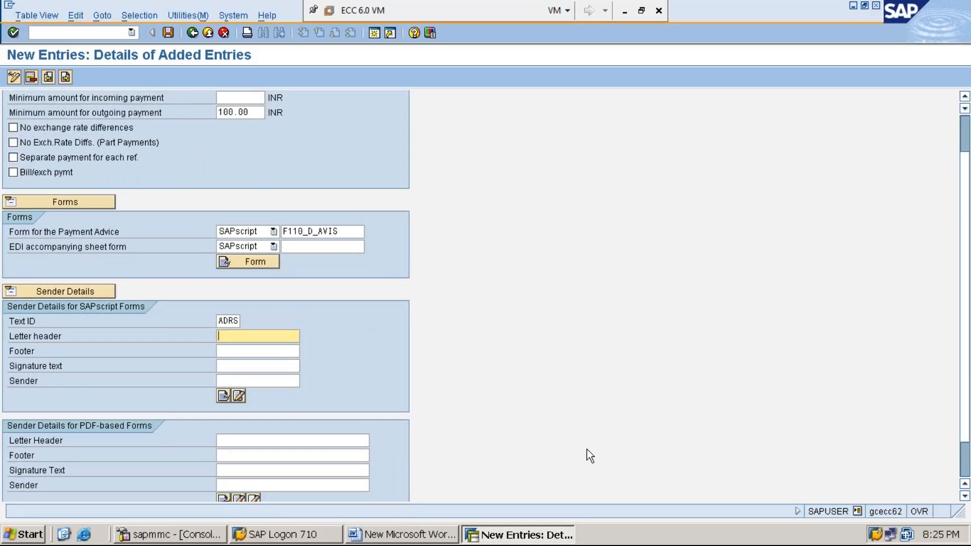
type("F110_0001_HEADER")
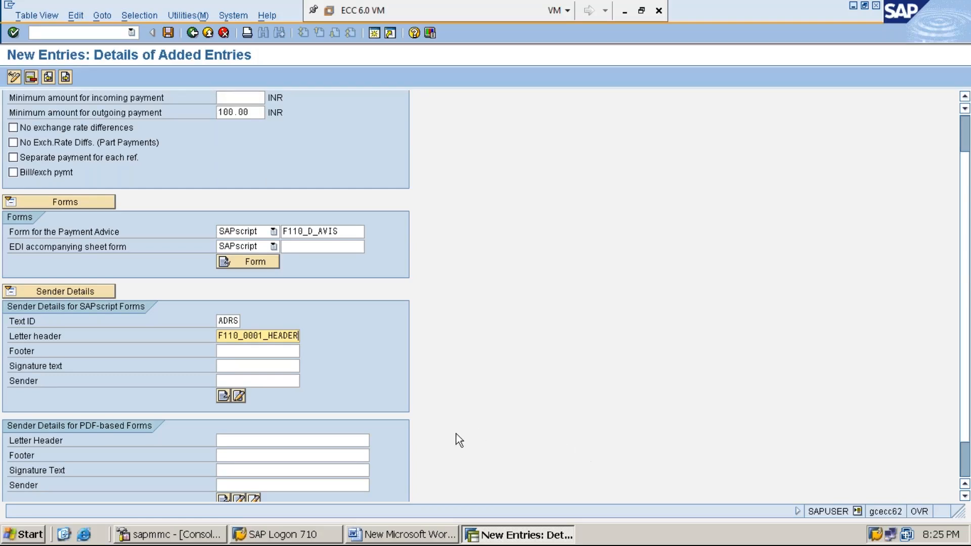
left_click(240, 352)
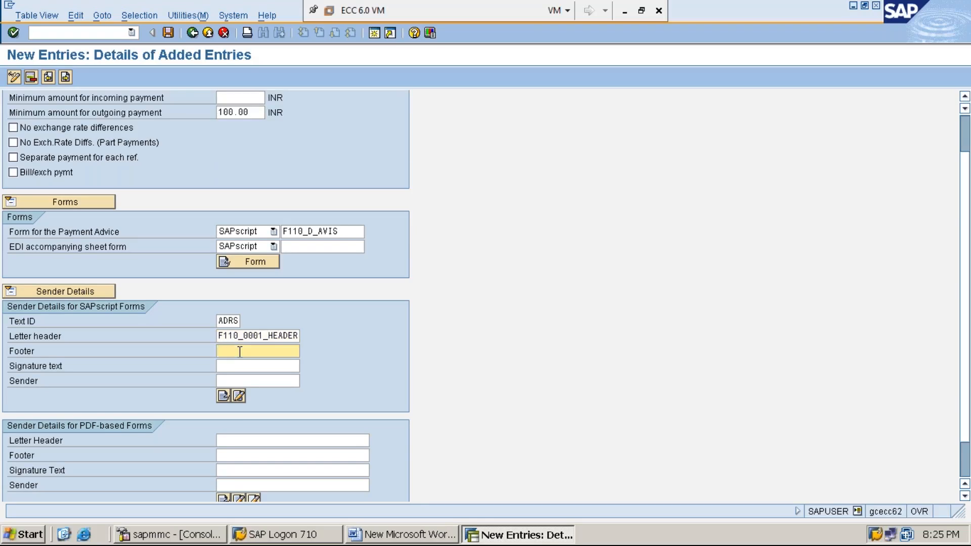
type("F110")
type("_0001_FOOTER")
left_click(264, 384)
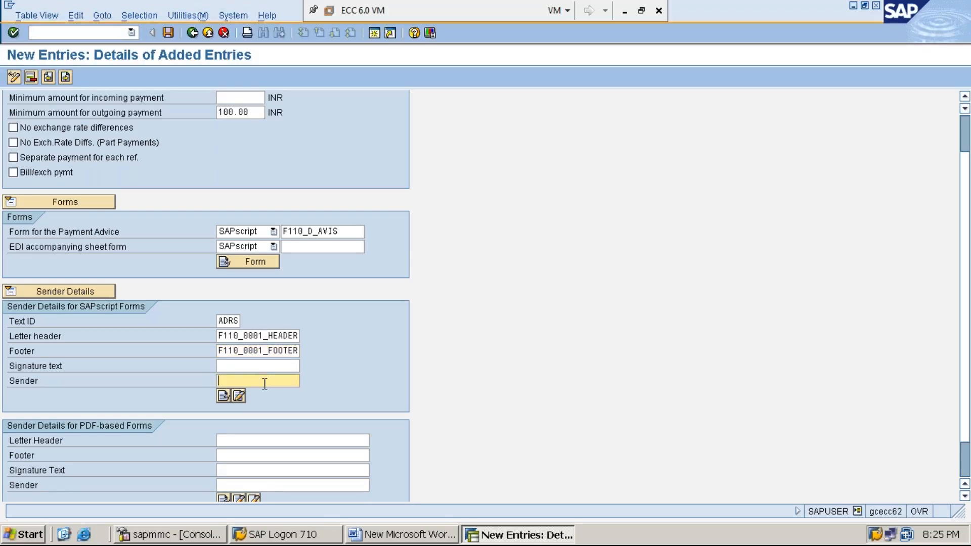
type("F110_0001_SENDER")
- Save the MMI1 paying company code entry and return to the payment program customizing overview
left_click(168, 33)
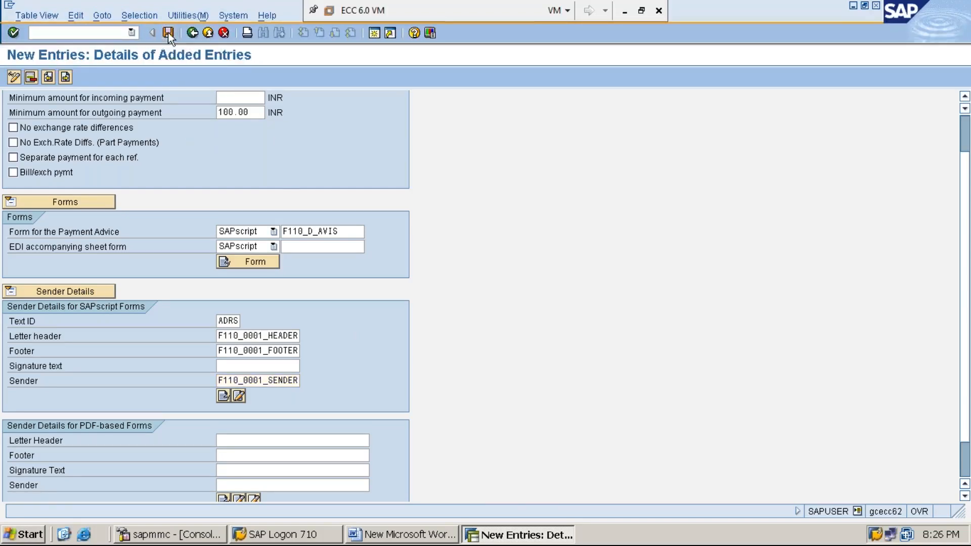
key("Return")
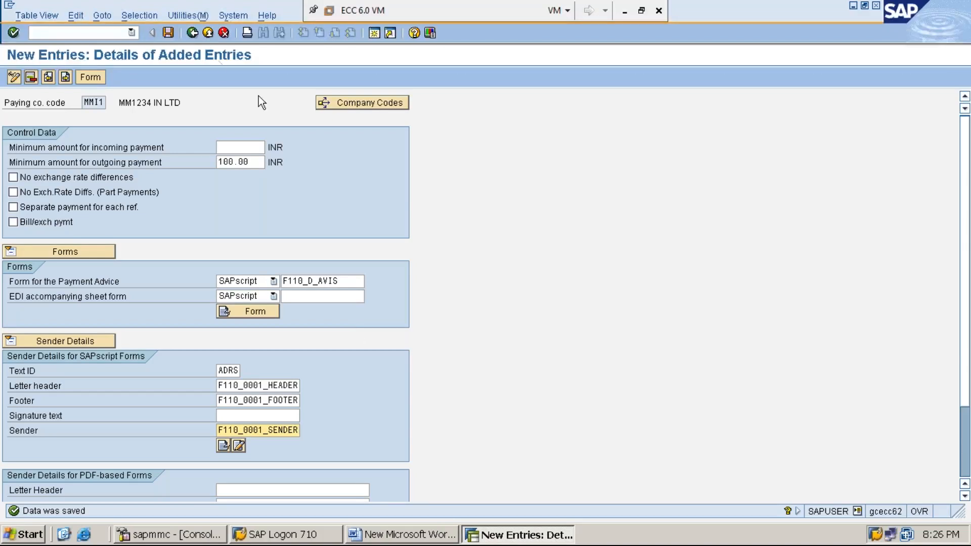
left_click(194, 35)
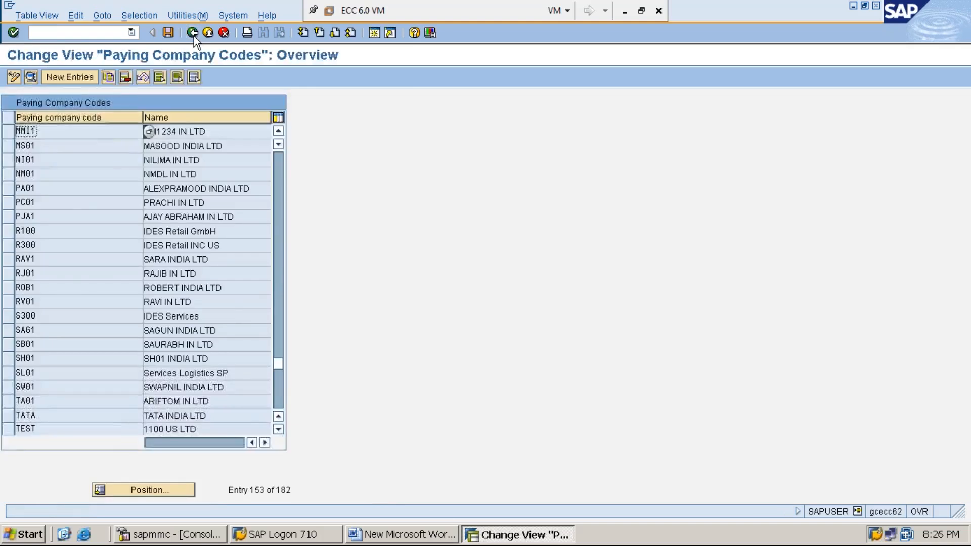
left_click(194, 33)
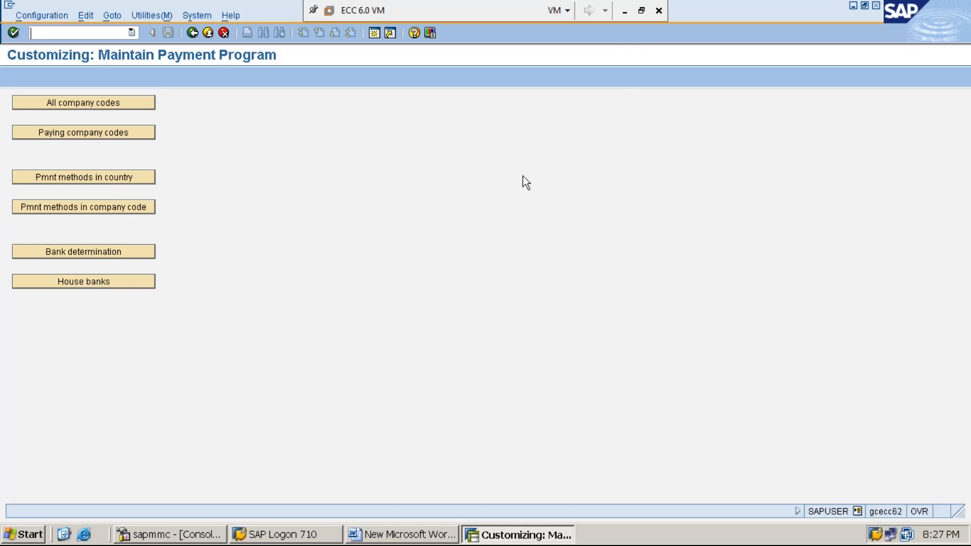
left_click(626, 11)
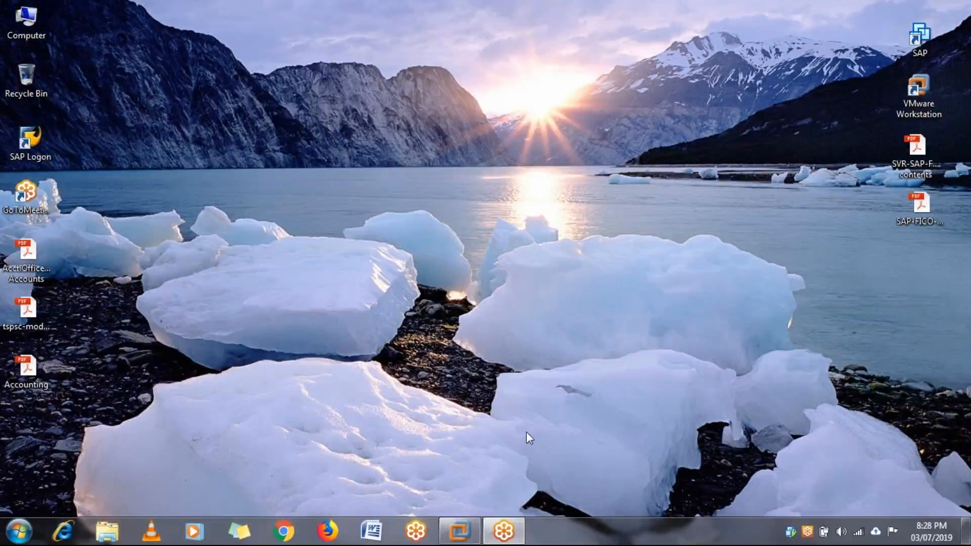
left_click(459, 530)
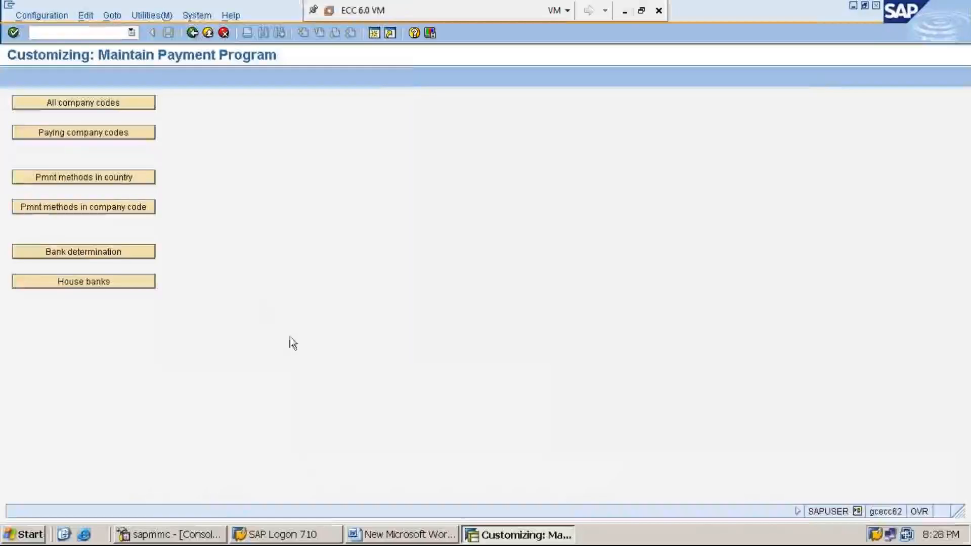
- Look through the payment methods defined for country IN, then return to the payment program customizing overview
left_click(105, 183)
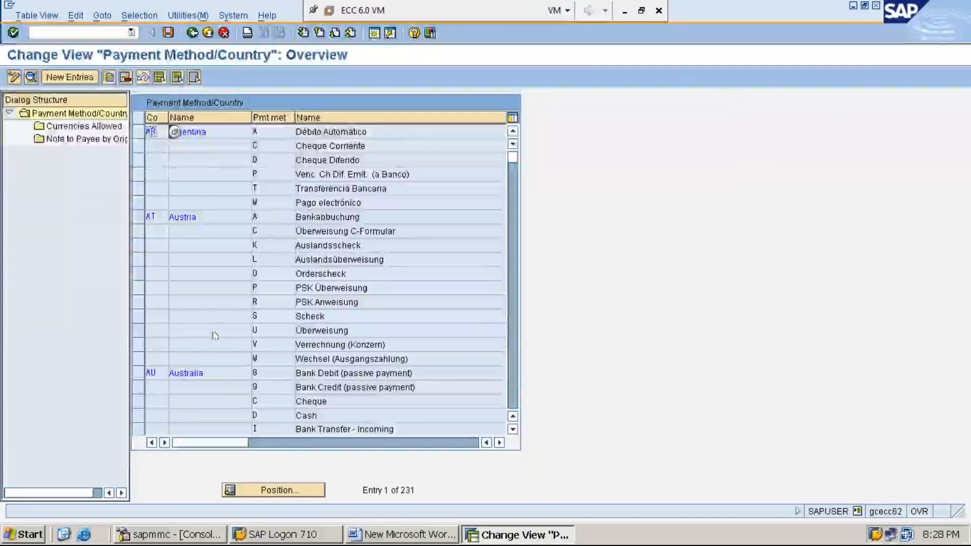
left_click(293, 495)
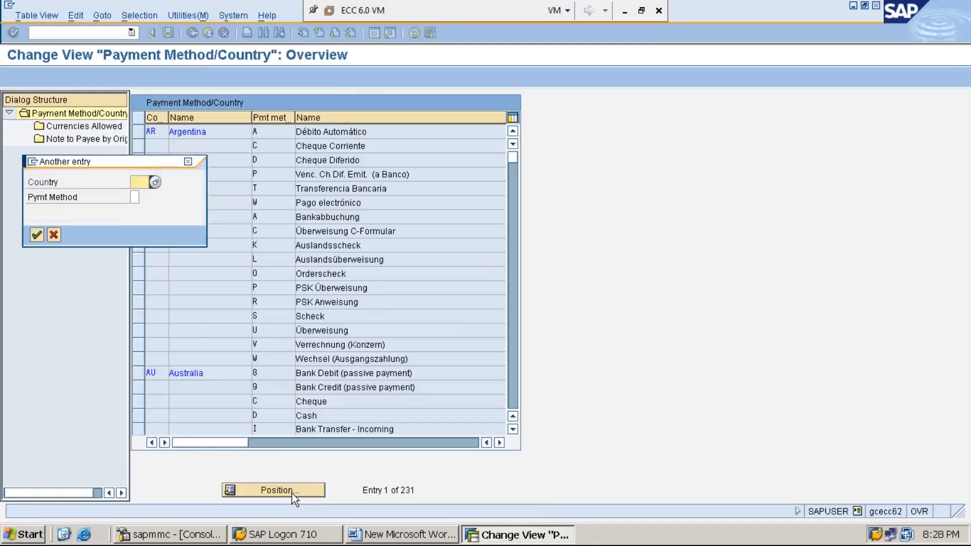
type("IN")
key("Return")
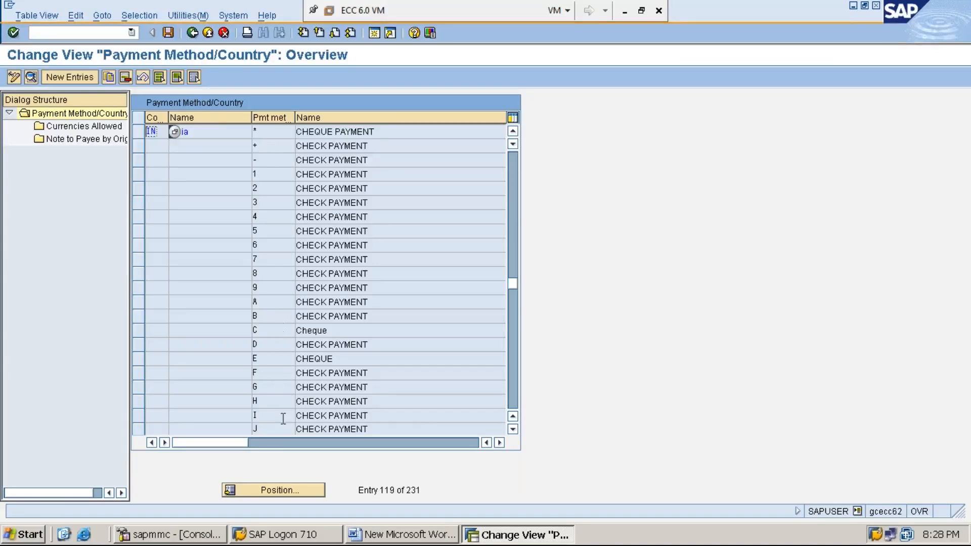
left_click(512, 429)
left_click(512, 429)
left_click(512, 430)
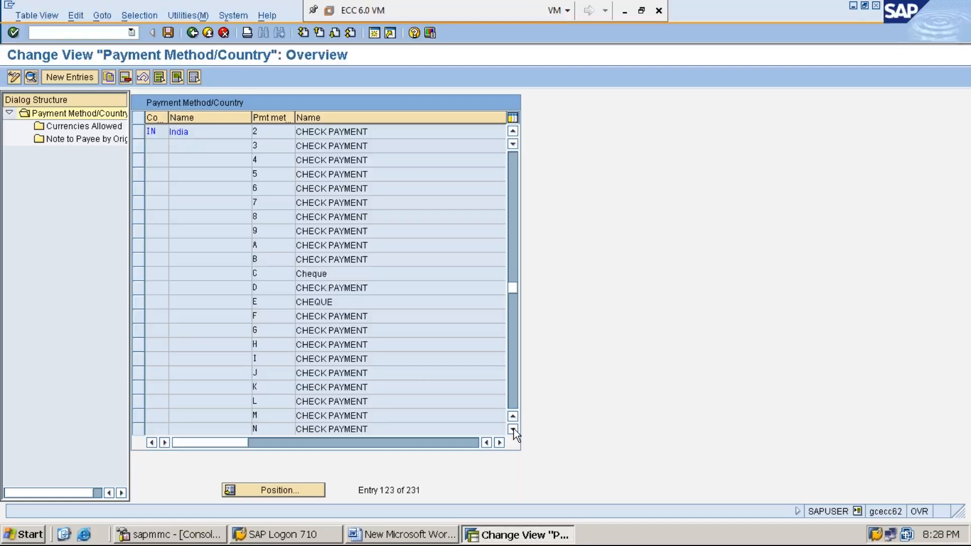
left_click(513, 429)
left_click(513, 429)
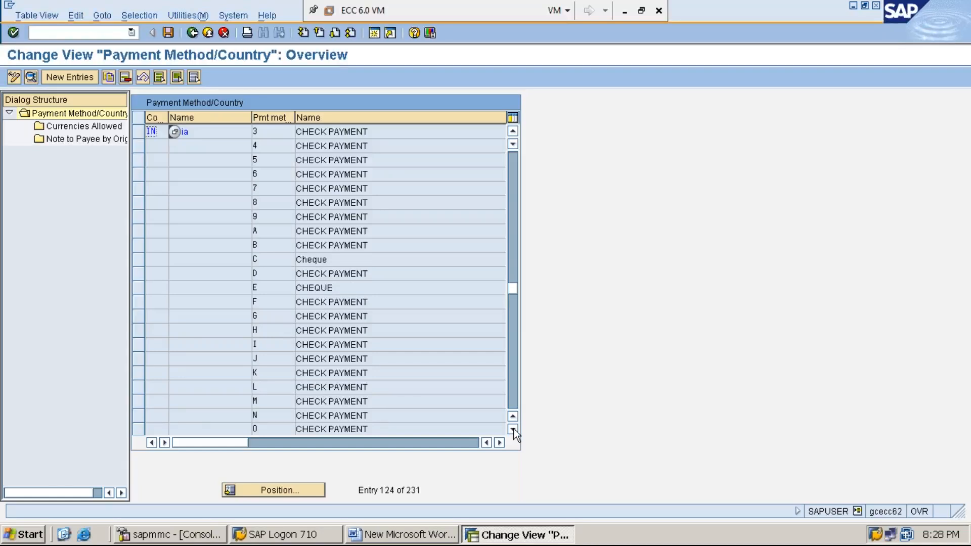
left_click(192, 33)
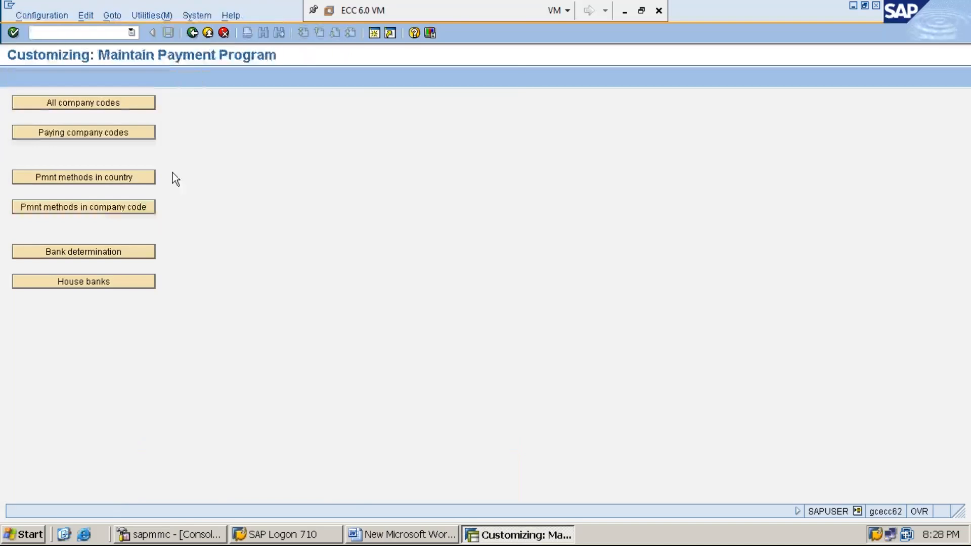
- Create a new country payment method for IN with method 0 and description CHECK PAYMENT
left_click(108, 178)
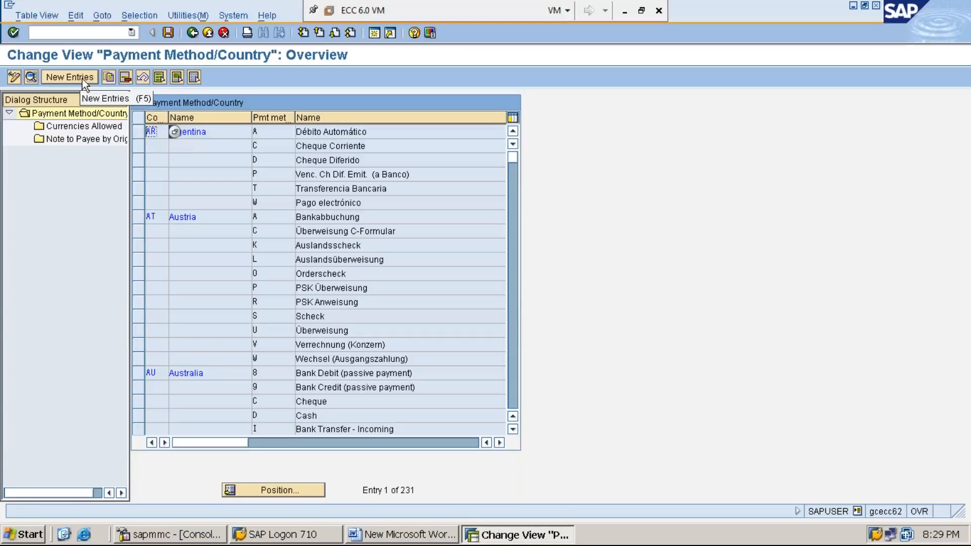
left_click(82, 77)
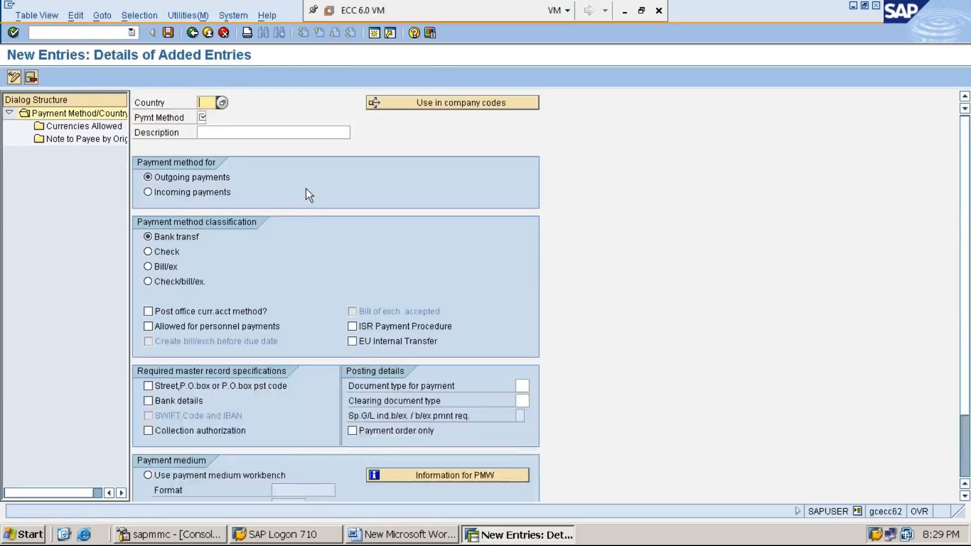
type("IN")
left_click(201, 117)
type("0")
left_click(242, 131)
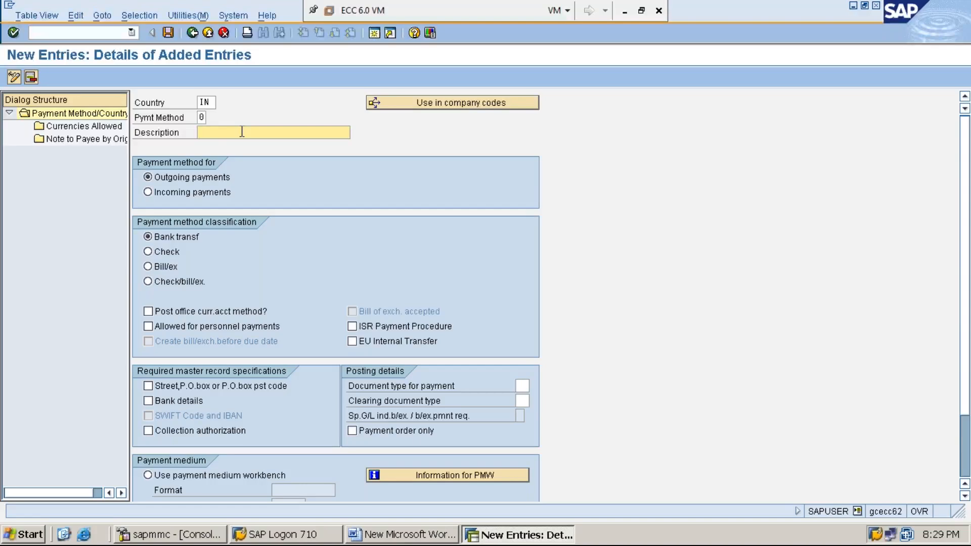
type("CHECK PAYMENT")
left_click(202, 116)
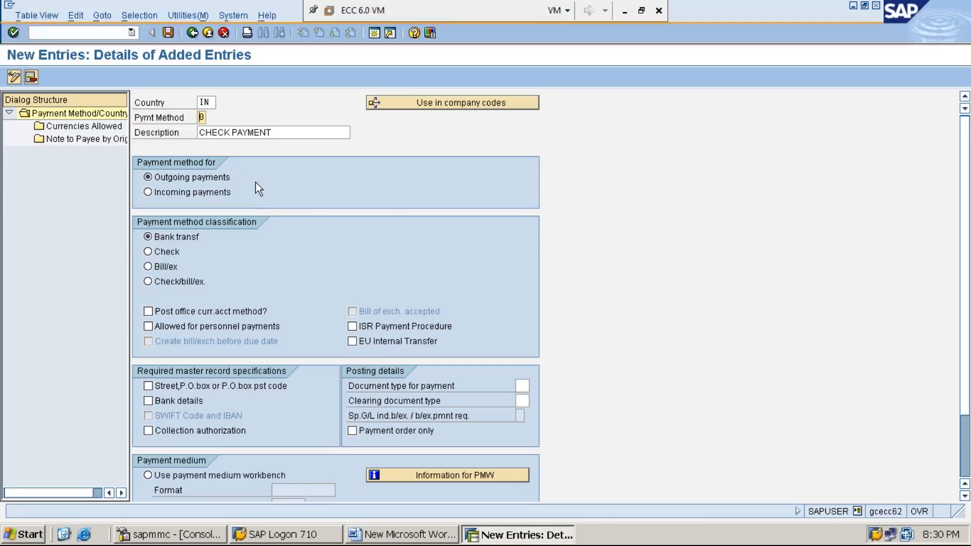
left_click(281, 134)
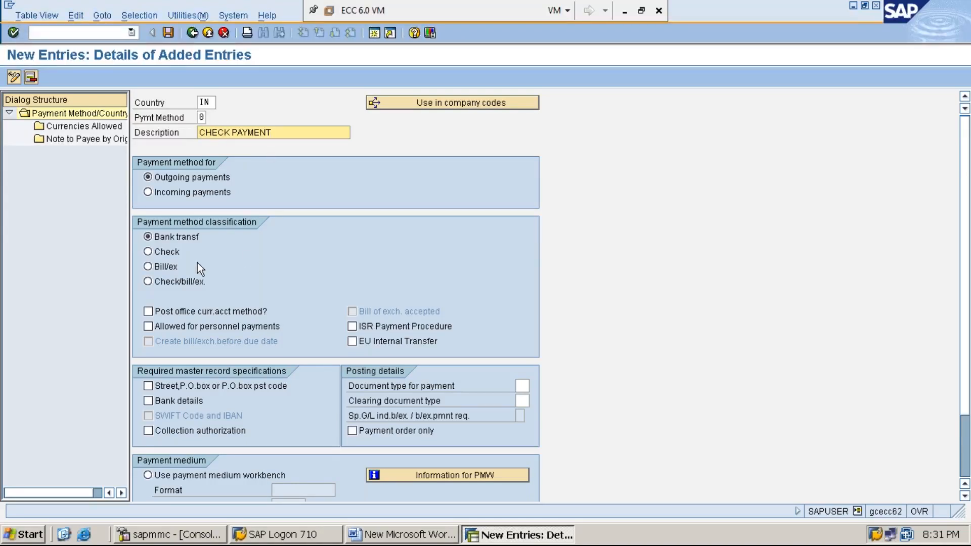
- Classify the payment method as Check, with ZP as document type for payment and ZV as clearing document type
left_click(148, 251)
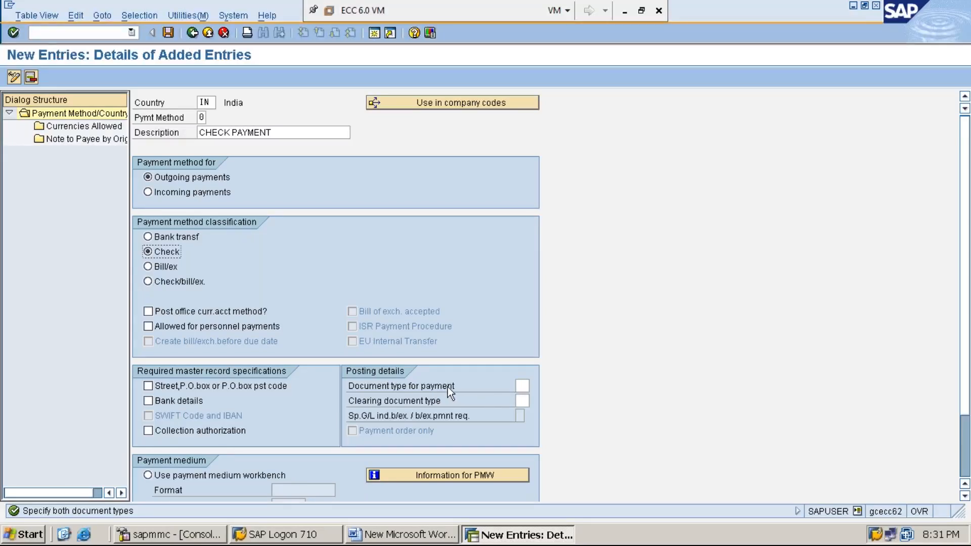
left_click(520, 384)
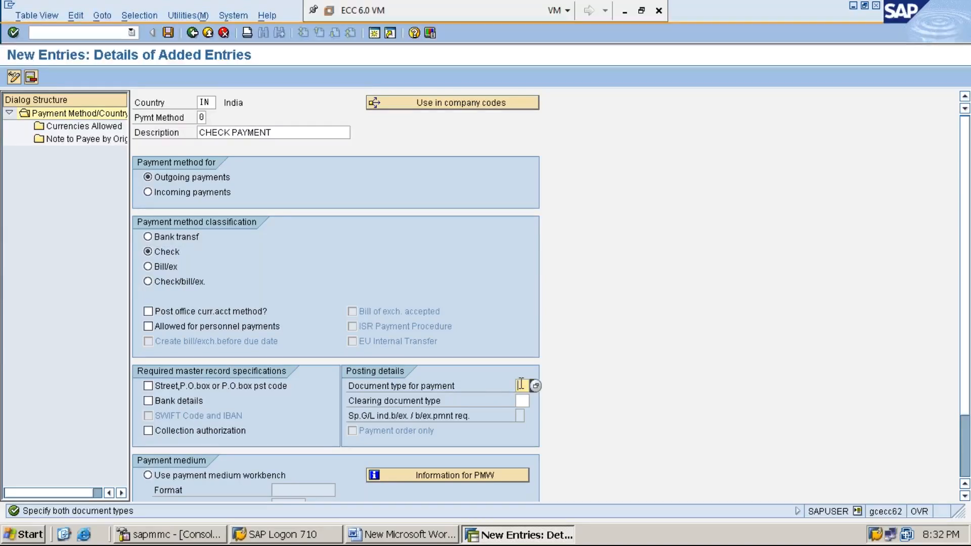
type("ZP")
left_click(525, 400)
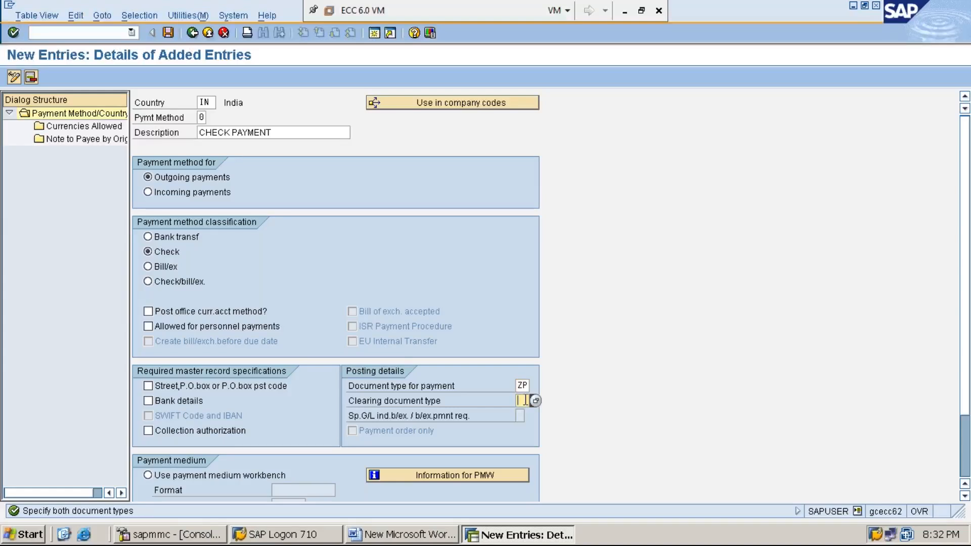
type("ZV")
- Set the classic payment medium program to RFFOUS_C and the print dataset name to LIST1S
left_click(965, 496)
left_click(964, 496)
left_click(965, 496)
left_click(964, 496)
left_click(964, 496)
left_click(965, 496)
left_click(964, 496)
left_click(964, 496)
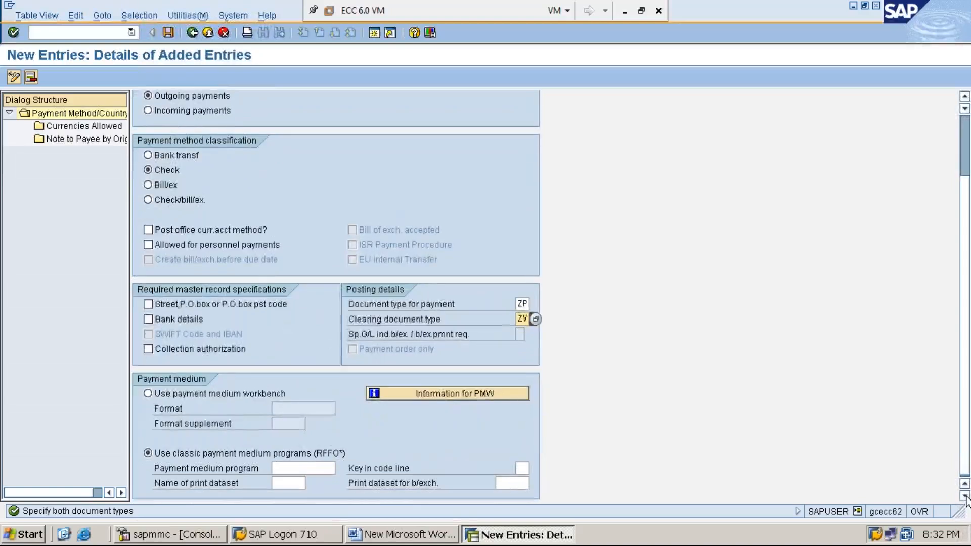
left_click(295, 468)
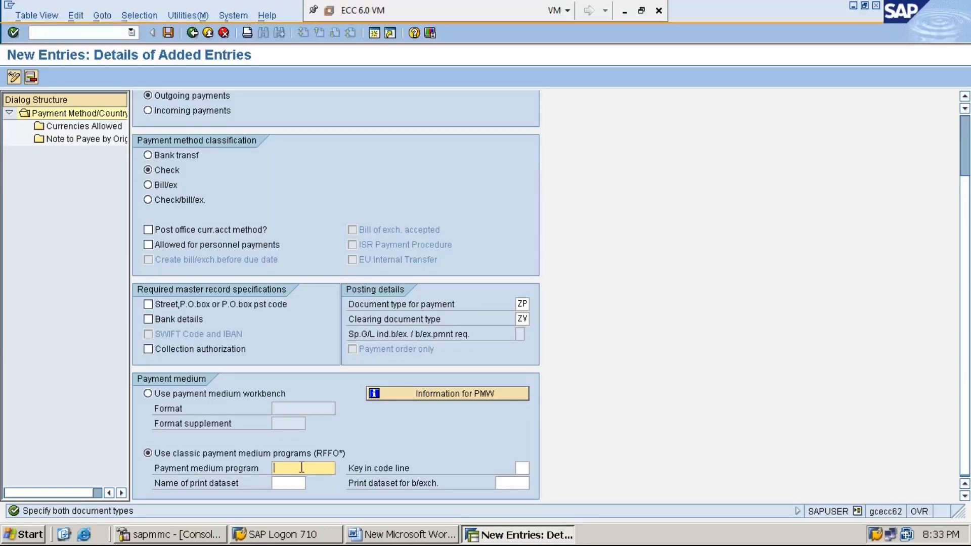
type("RFFOU")
type("S_C")
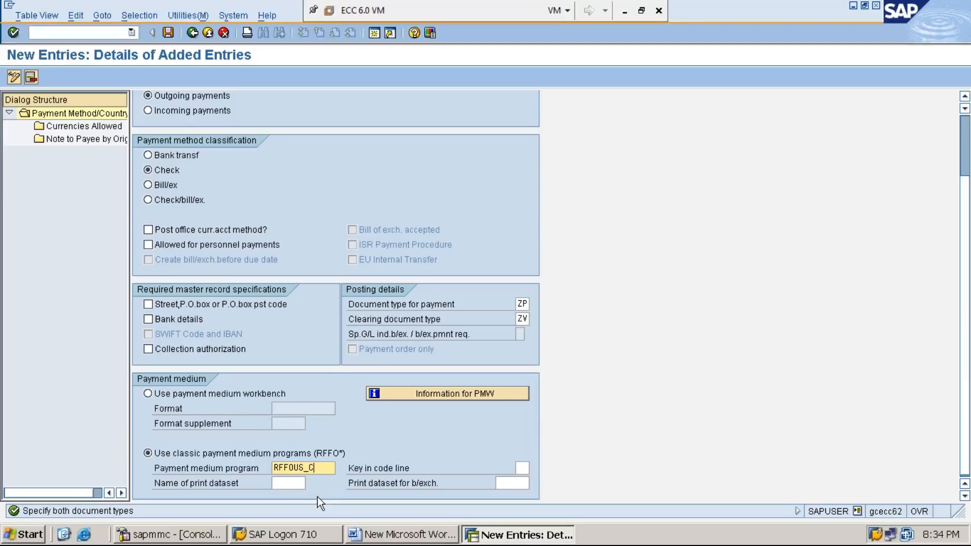
left_click(286, 483)
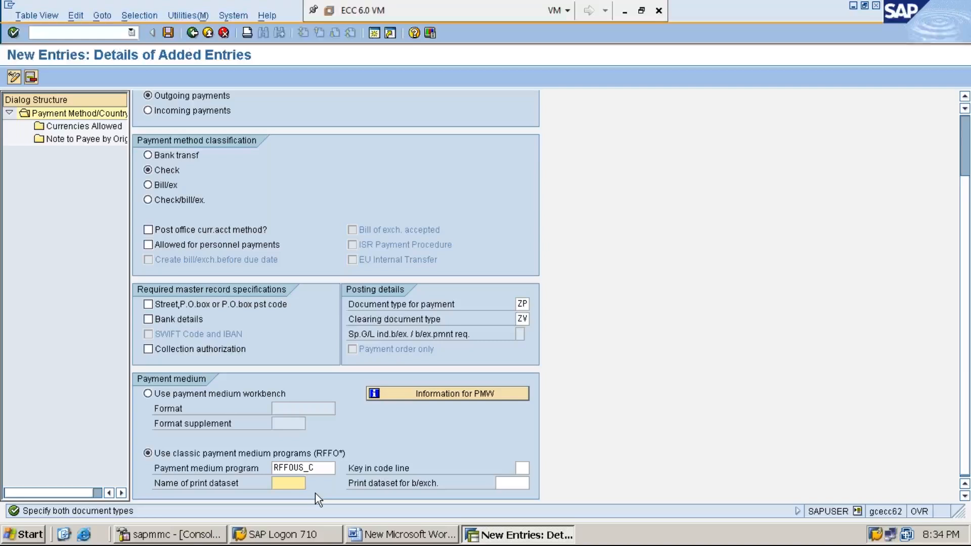
type("LIST1S")
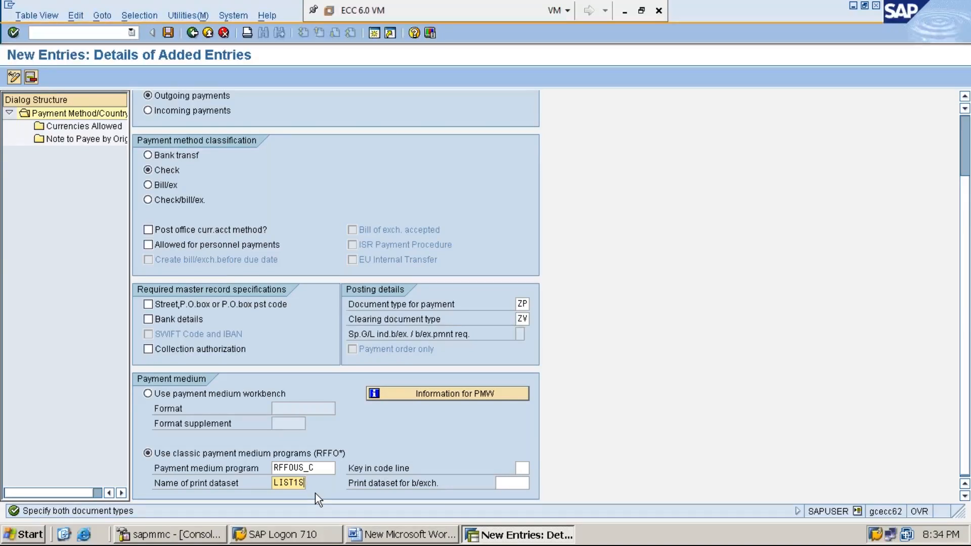
- Save the country payment method entry and return to the payment program customizing overview
left_click(168, 32)
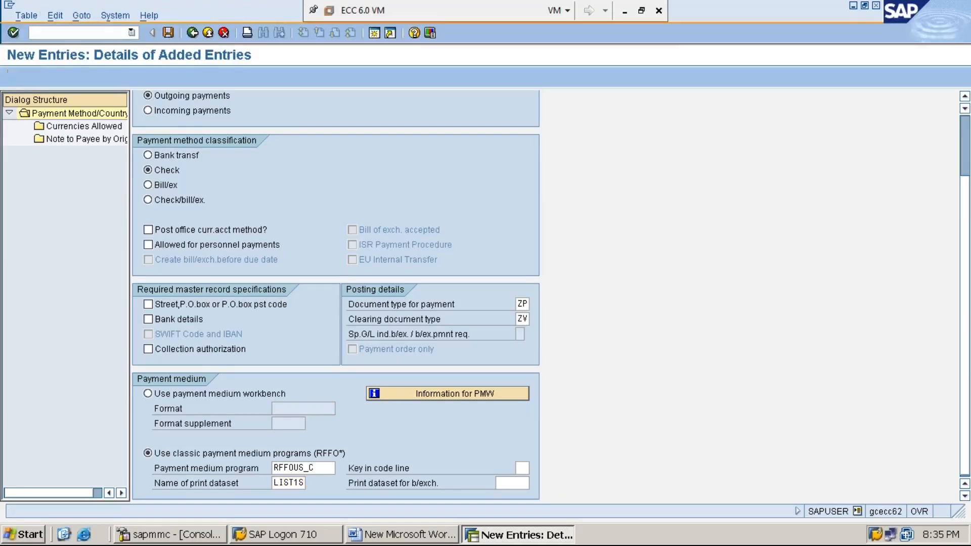
key("Return")
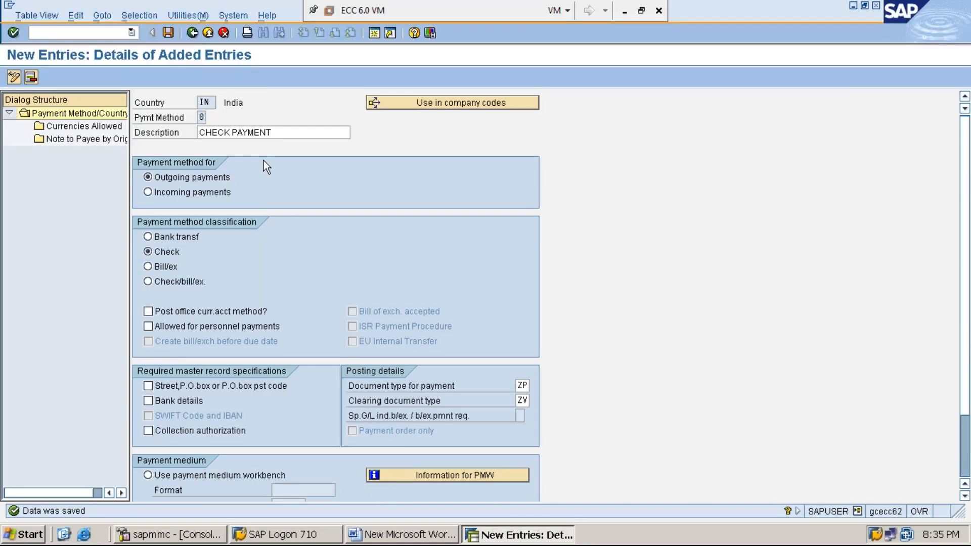
left_click(192, 33)
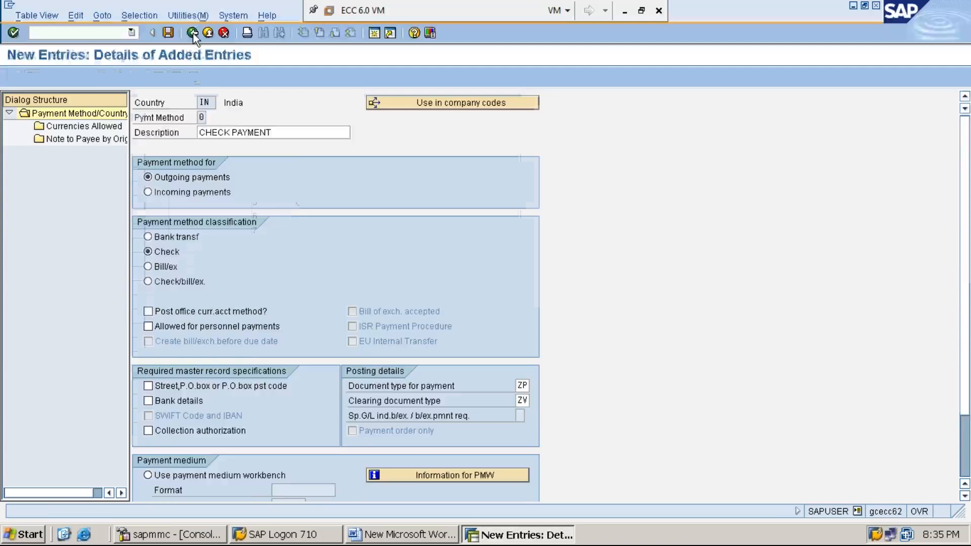
left_click(192, 33)
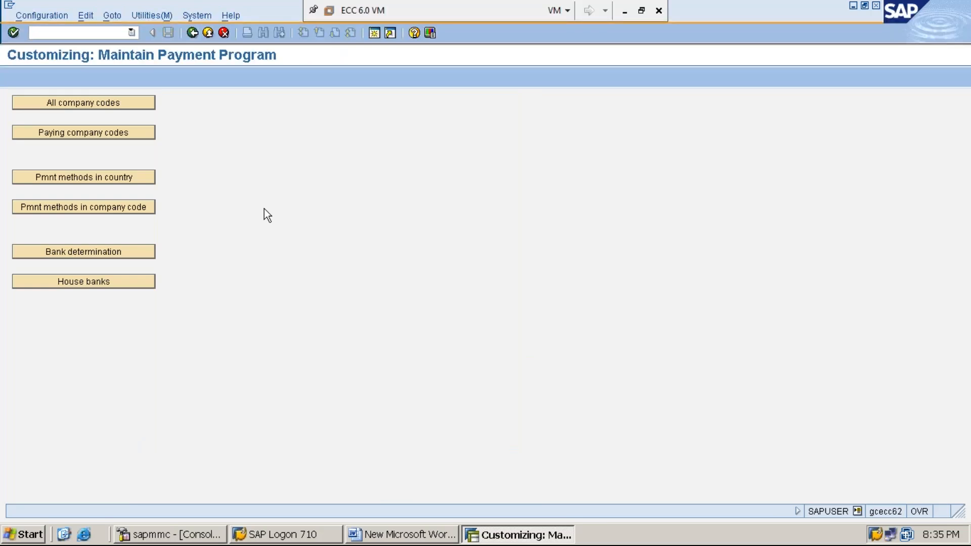
- Create a new entry under payment methods in company code for paying company code MMI1 and payment method 0
left_click(104, 208)
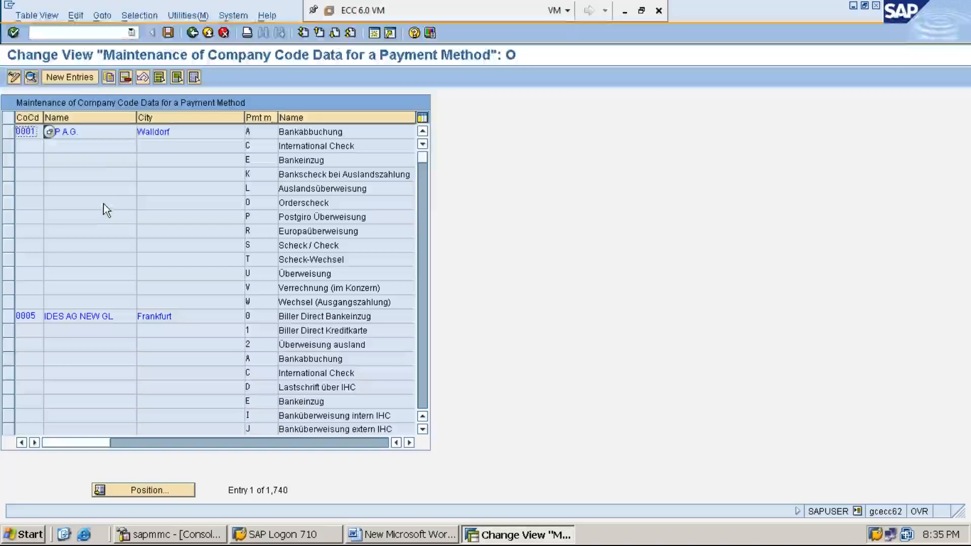
left_click(80, 80)
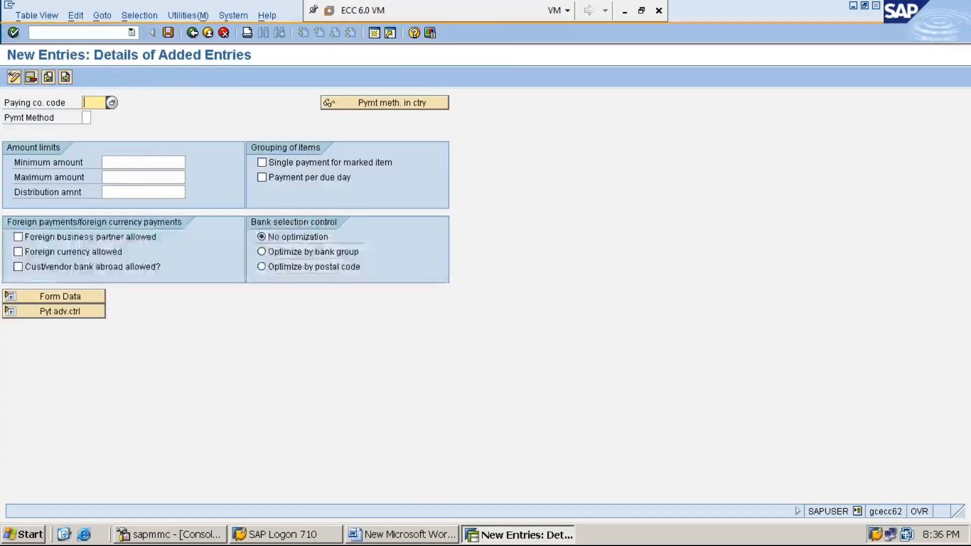
type("MMI1")
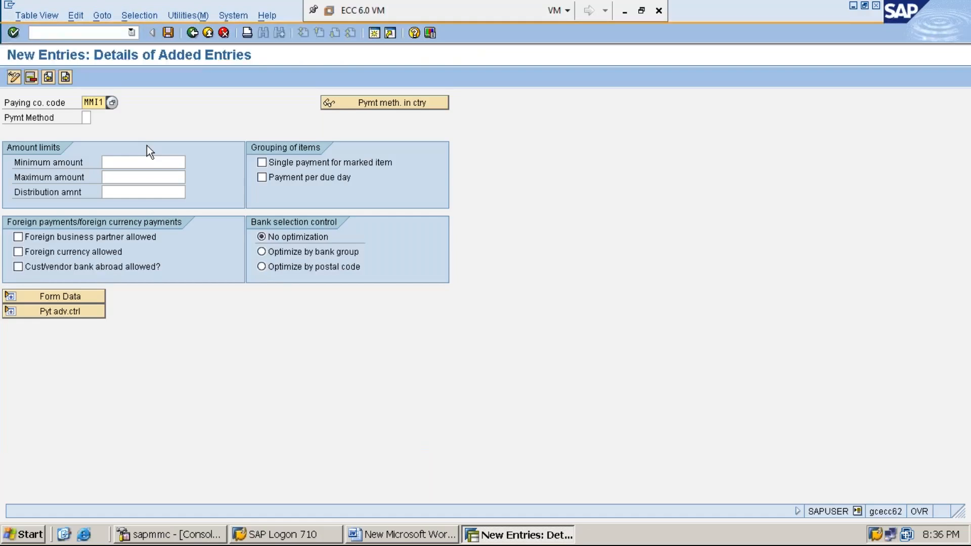
left_click(87, 120)
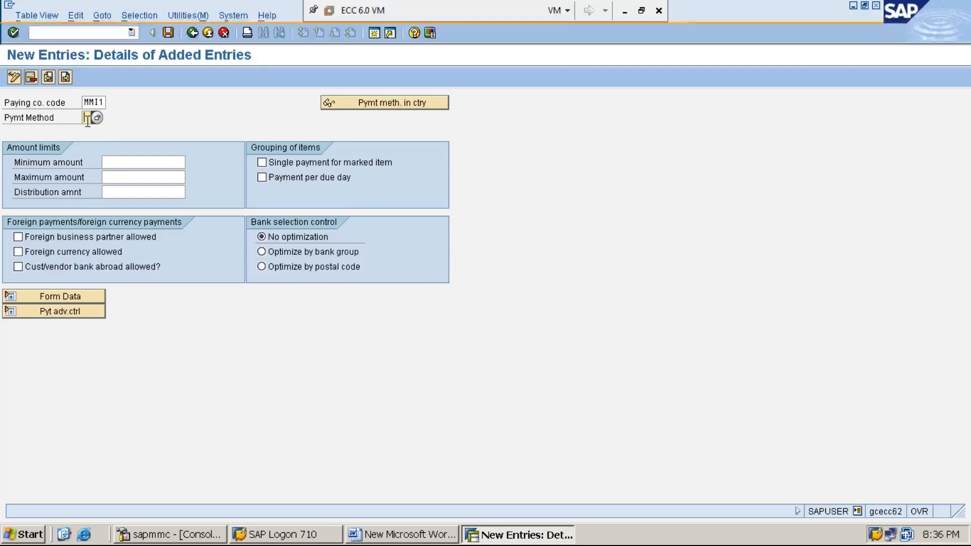
type("0")
left_click(133, 161)
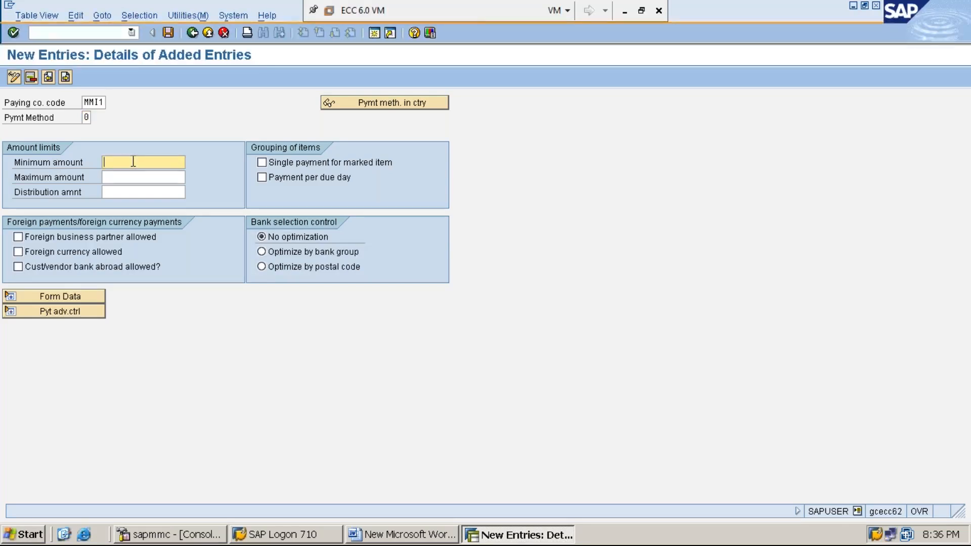
type("100")
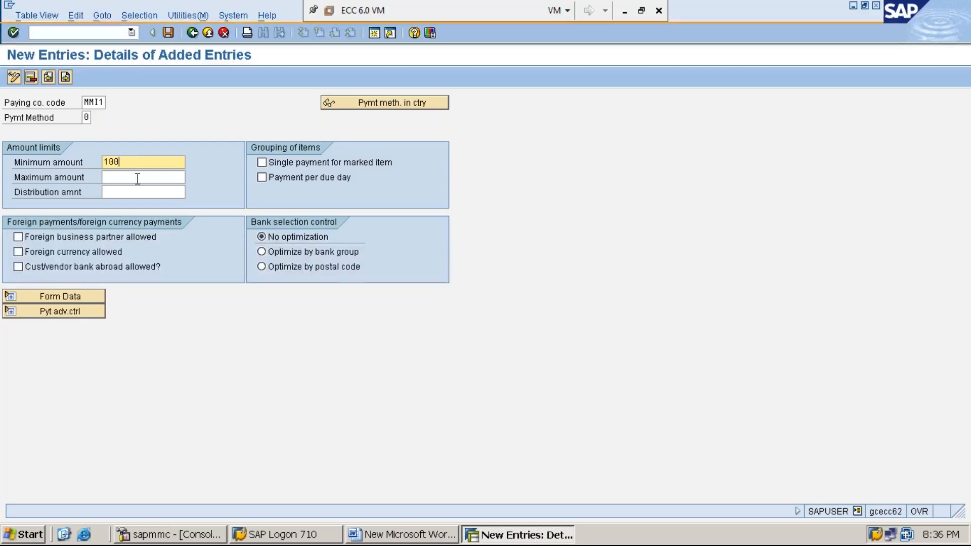
left_click(137, 178)
type("999999999999")
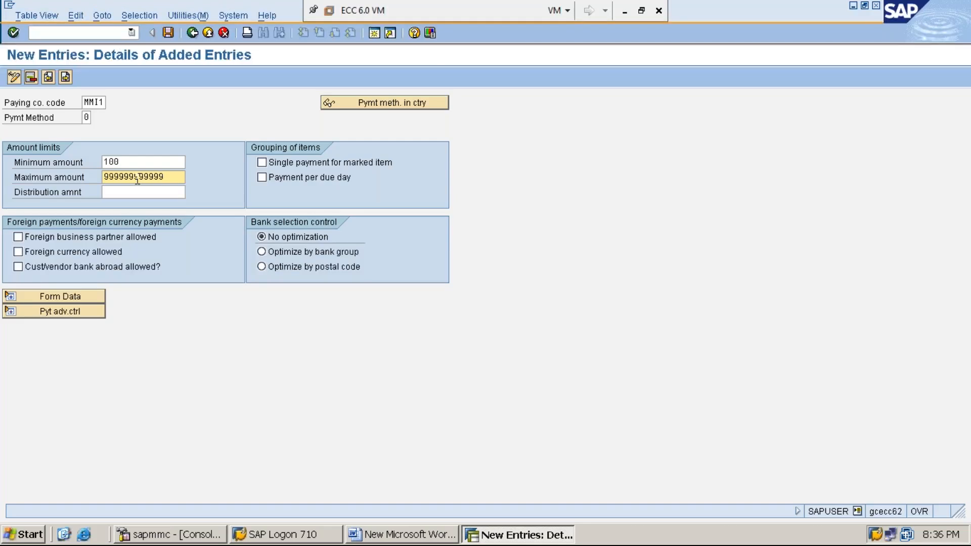
left_click(262, 177)
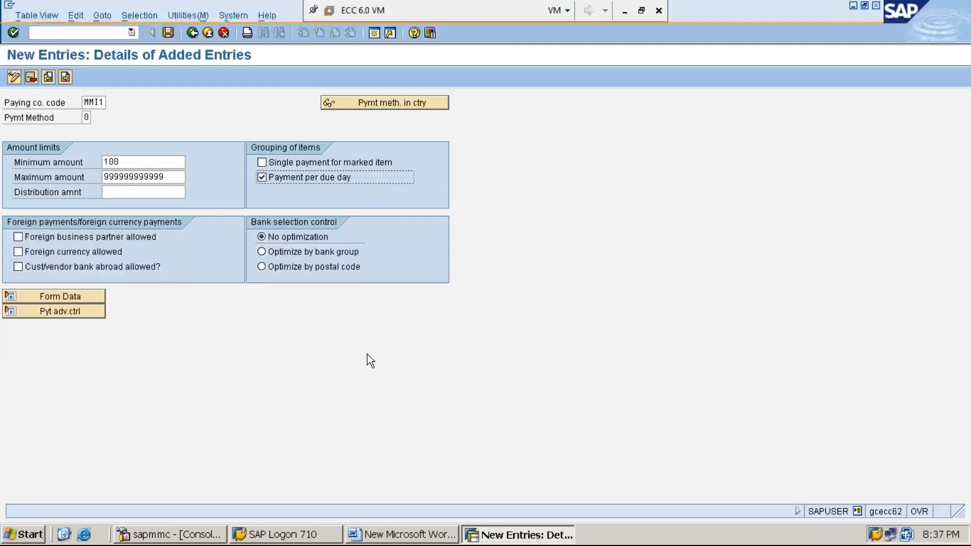
left_click(11, 298)
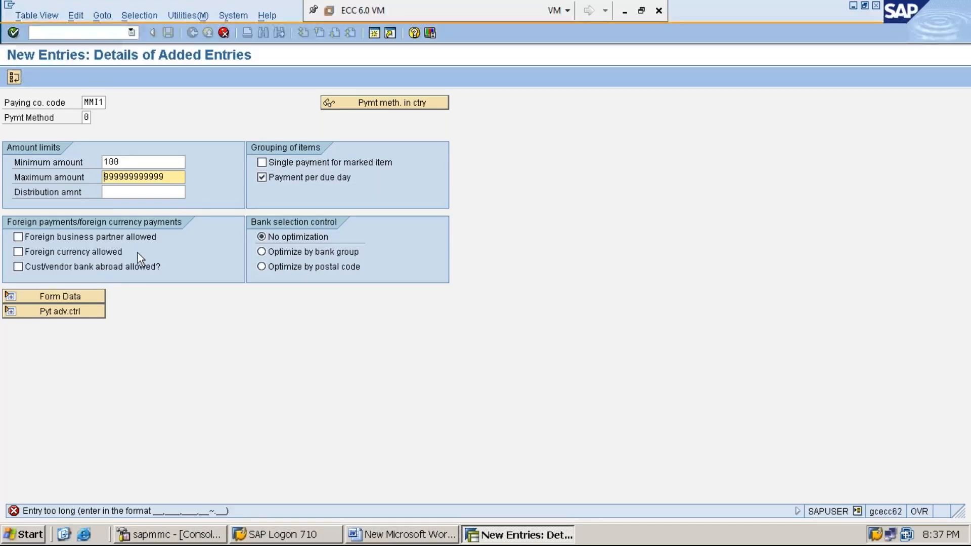
left_click(172, 176)
key("BackSpace")
key("Return")
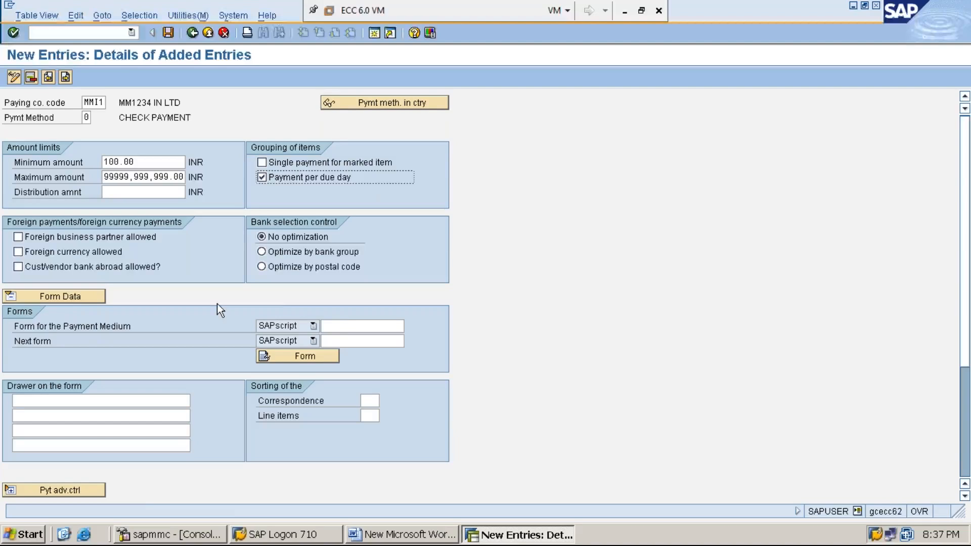
- Enter F110_PREMIUM_CHC as the SAPscript form for the payment medium
left_click(346, 326)
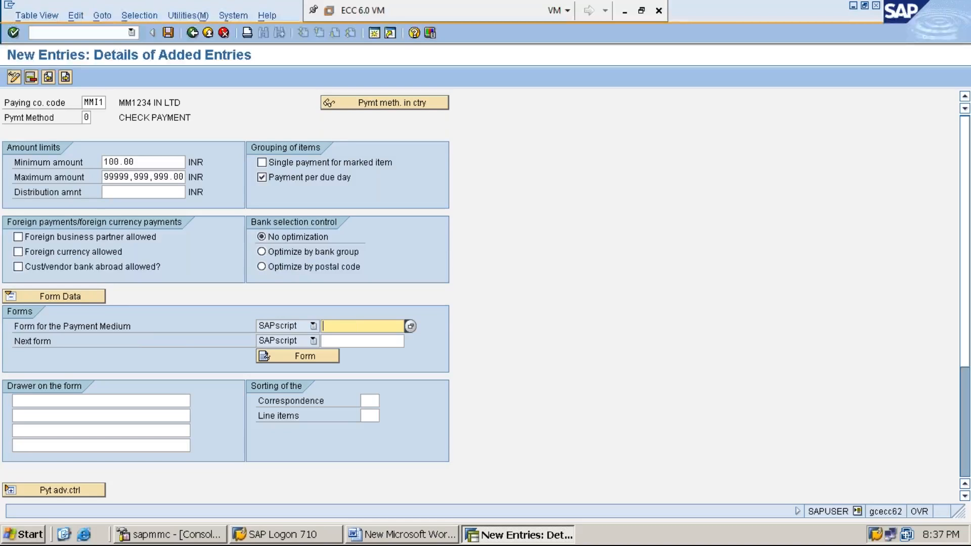
type("F110")
type("PREMIUM_")
type("CHC")
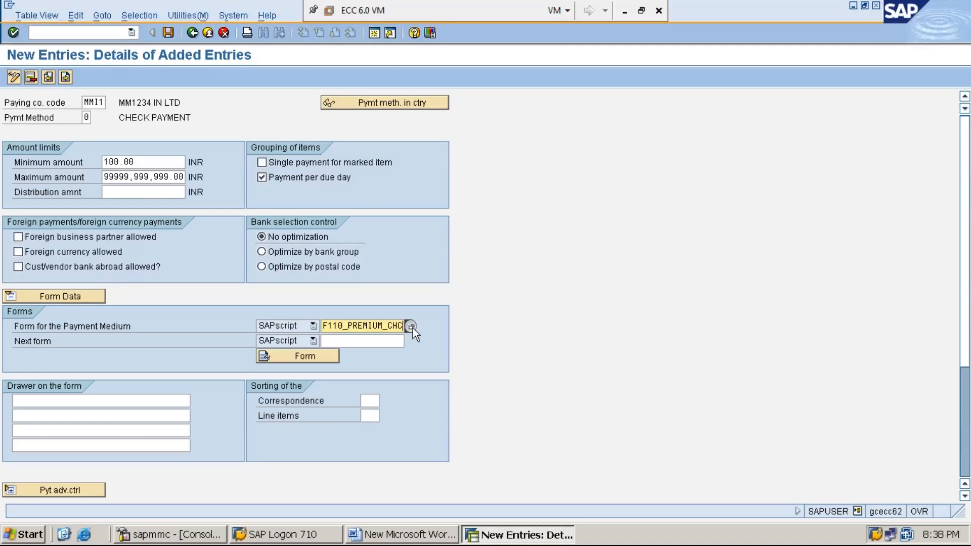
- Browse the SAPscript form tree and choose International > Check (Without Check Management) as the payment medium form
key("Return")
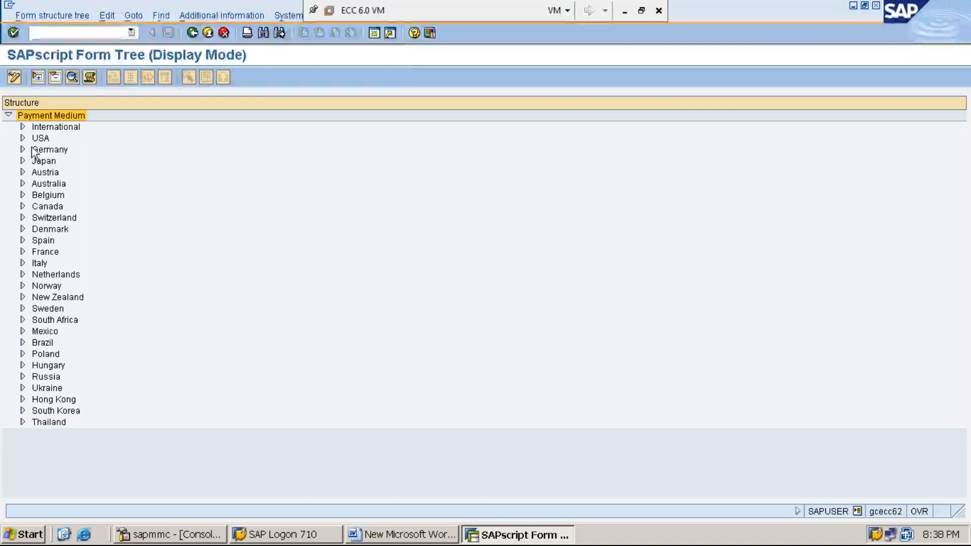
left_click(22, 137)
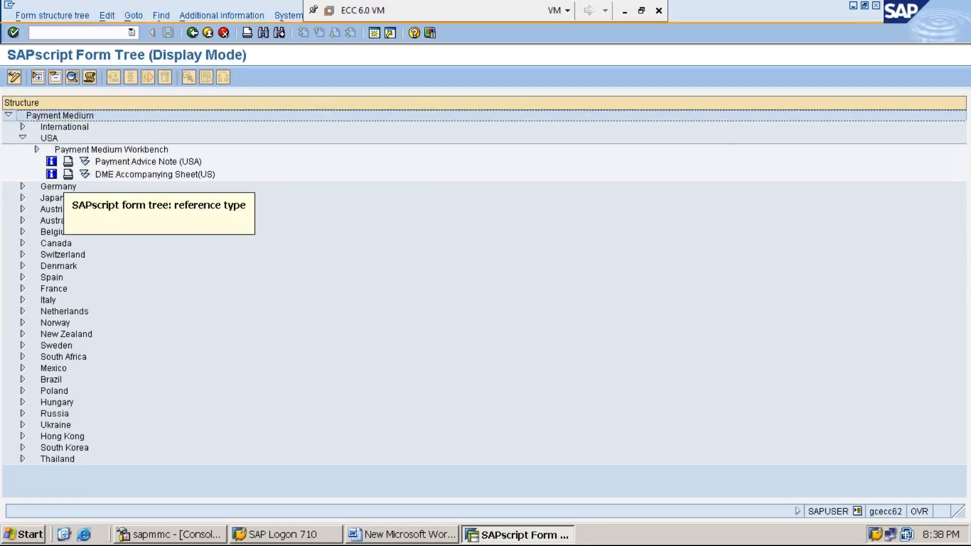
left_click(37, 149)
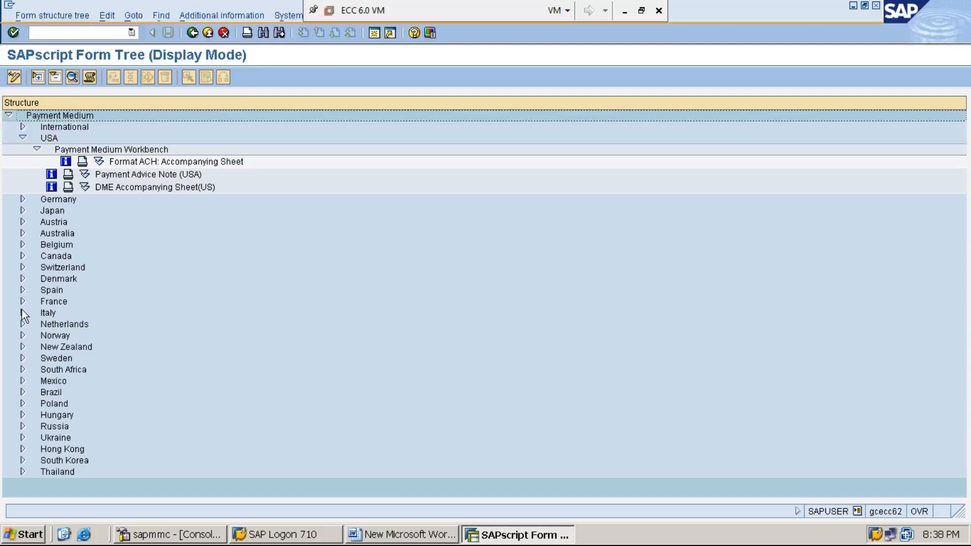
left_click(37, 149)
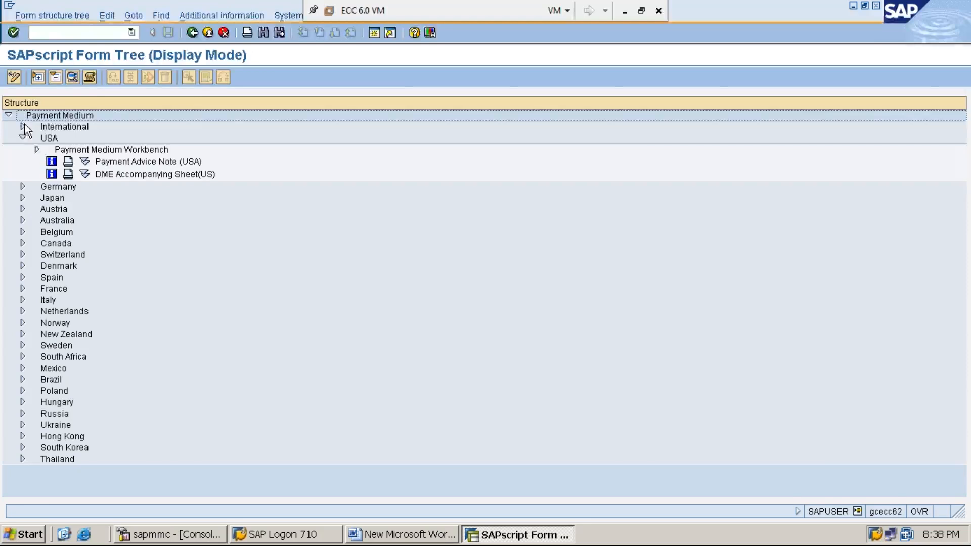
left_click(23, 127)
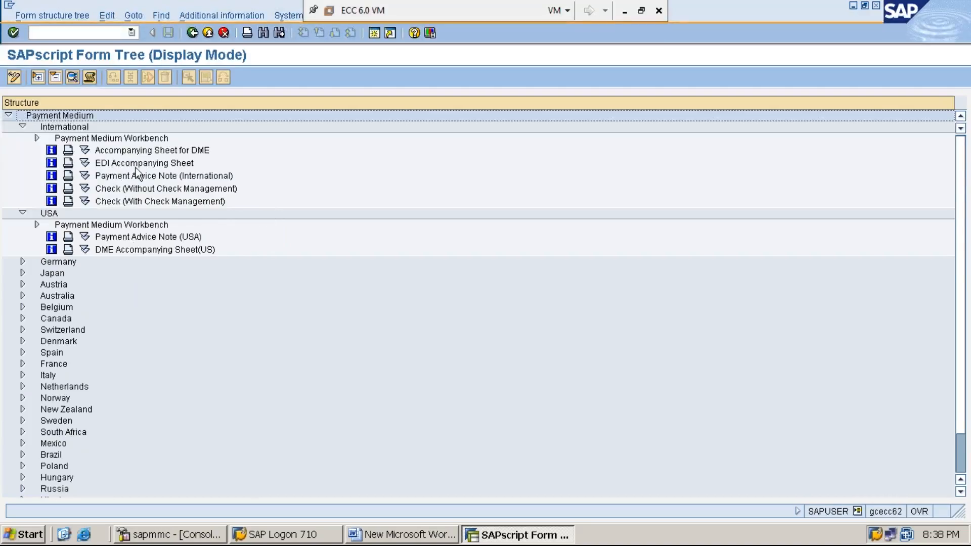
left_click(115, 190)
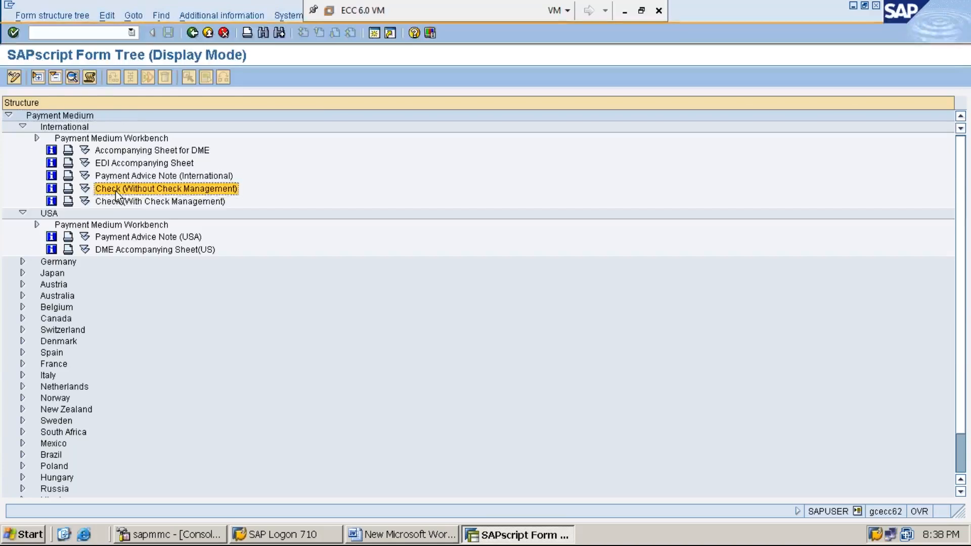
double_click(115, 190)
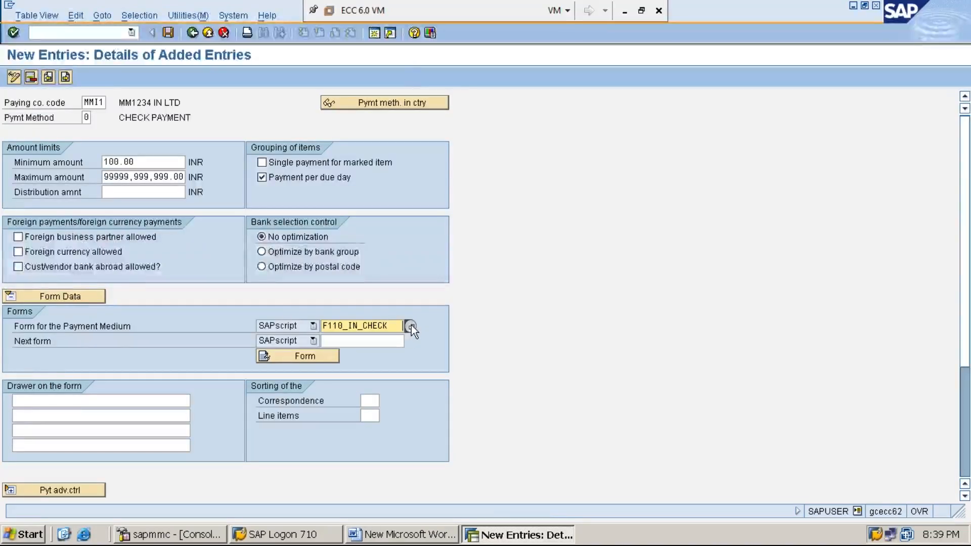
- Replace the payment medium form with Check (With Check Management) from the International forms, F110_PRENUM_CHCK
left_click(411, 325)
left_click(27, 126)
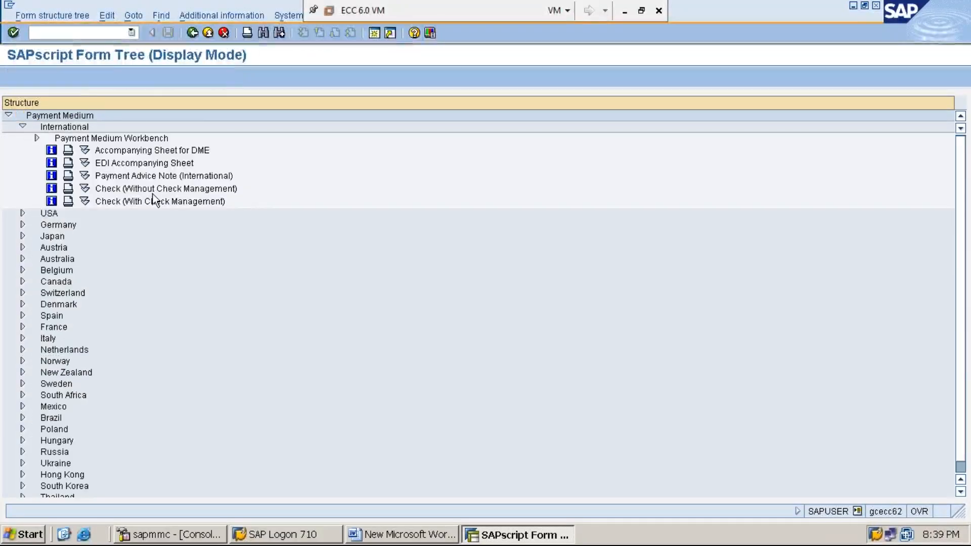
double_click(144, 204)
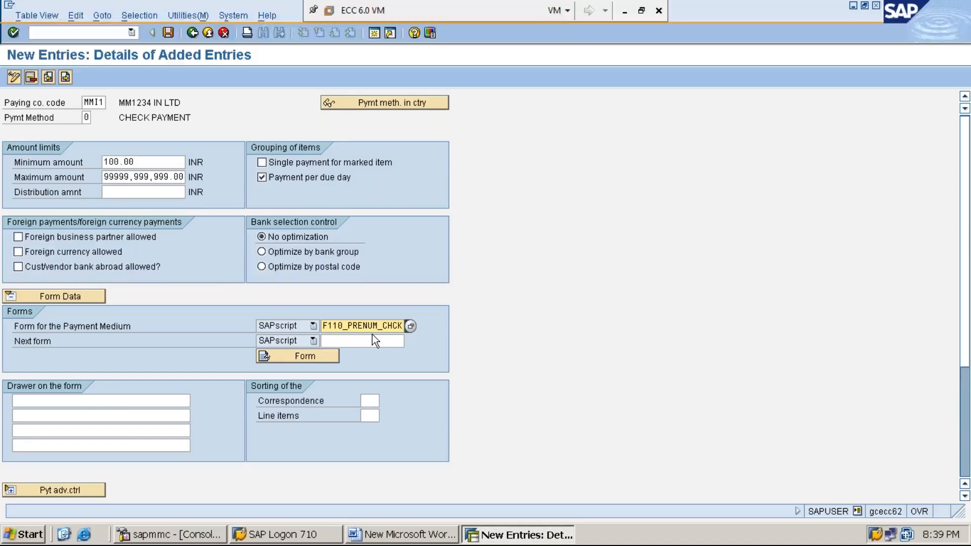
- Fill the drawer on the form with the lines MM1234 LTD, HYDERABAD and INDIA
left_click(92, 402)
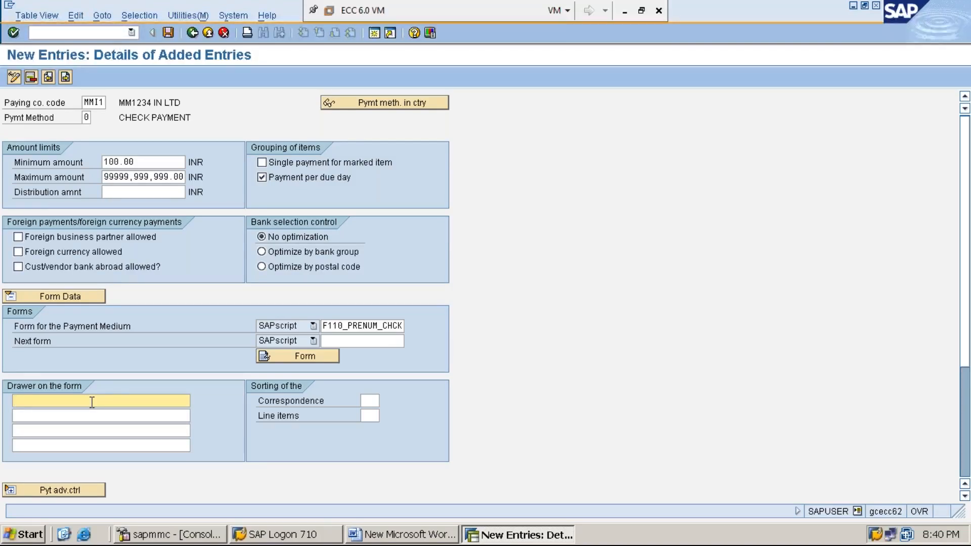
type("MM1234 LTD")
key("Tab")
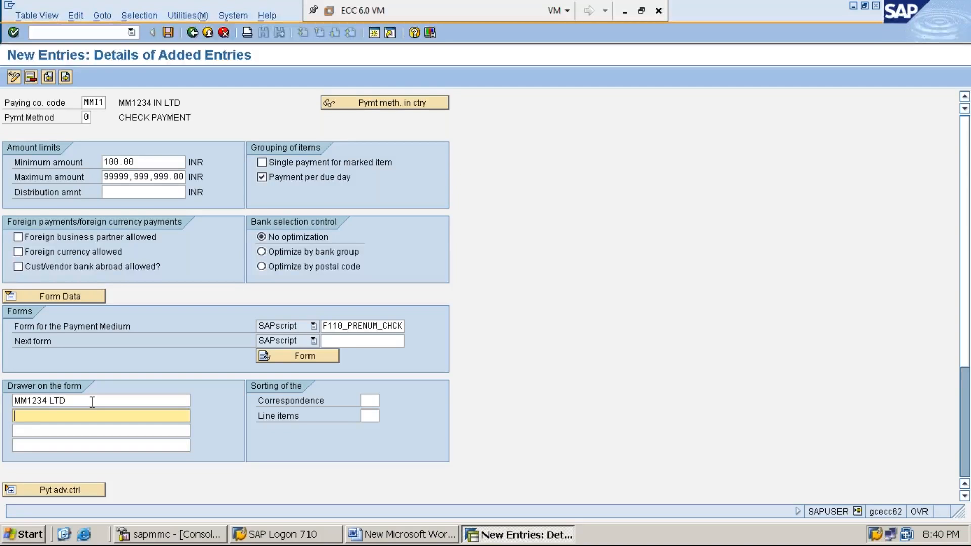
type("HYDERABAD")
key("Tab")
type("INDIA")
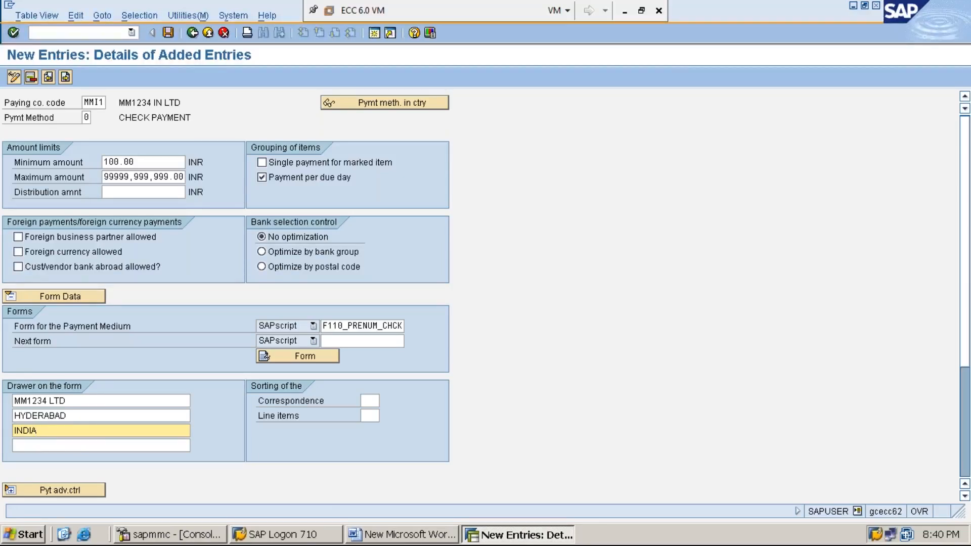
- Save the payment method entry under the proposed customizing request and return to the payment program overview
left_click(168, 33)
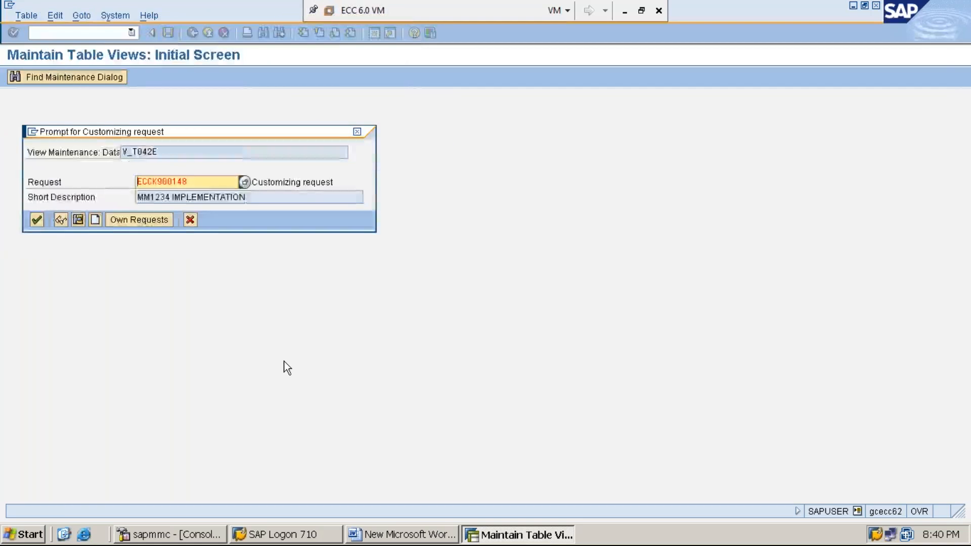
key("Return")
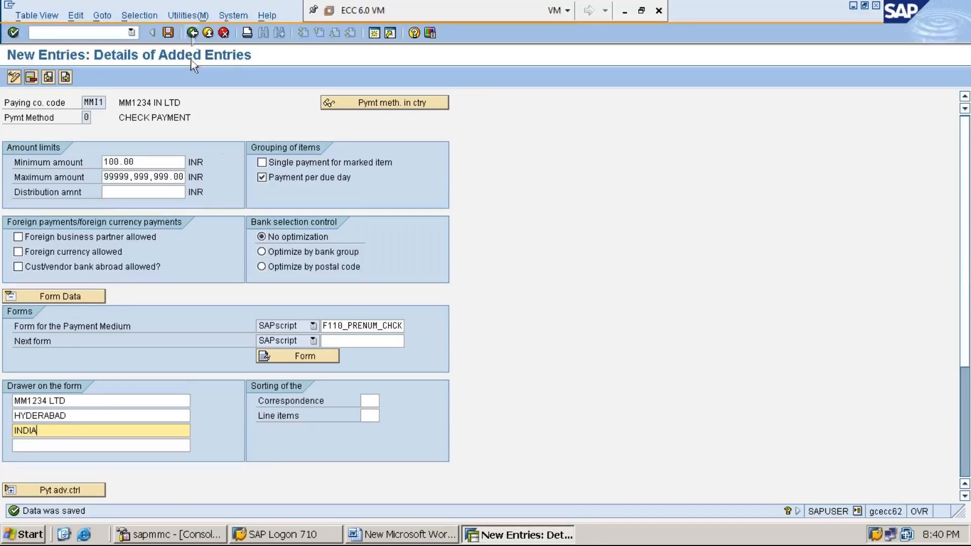
left_click(193, 33)
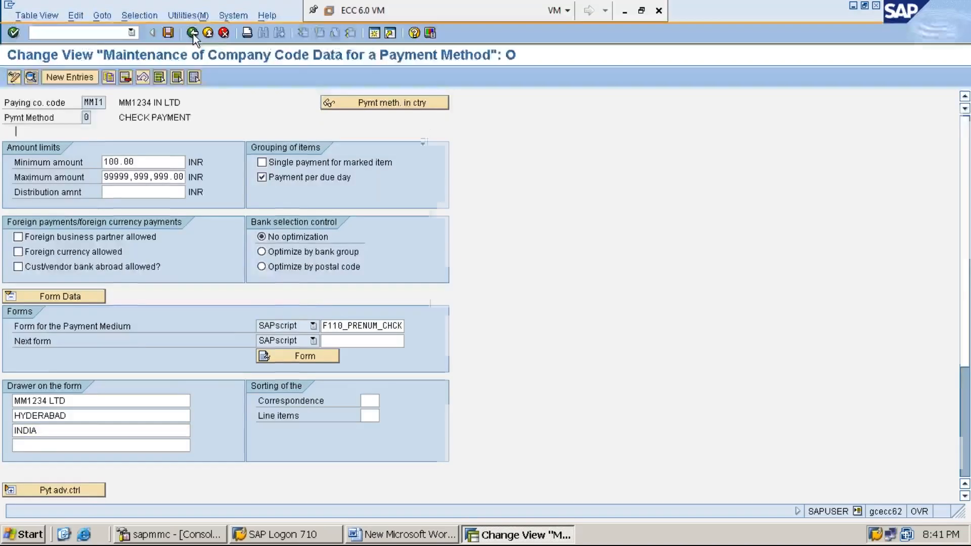
left_click(193, 33)
left_click(193, 33)
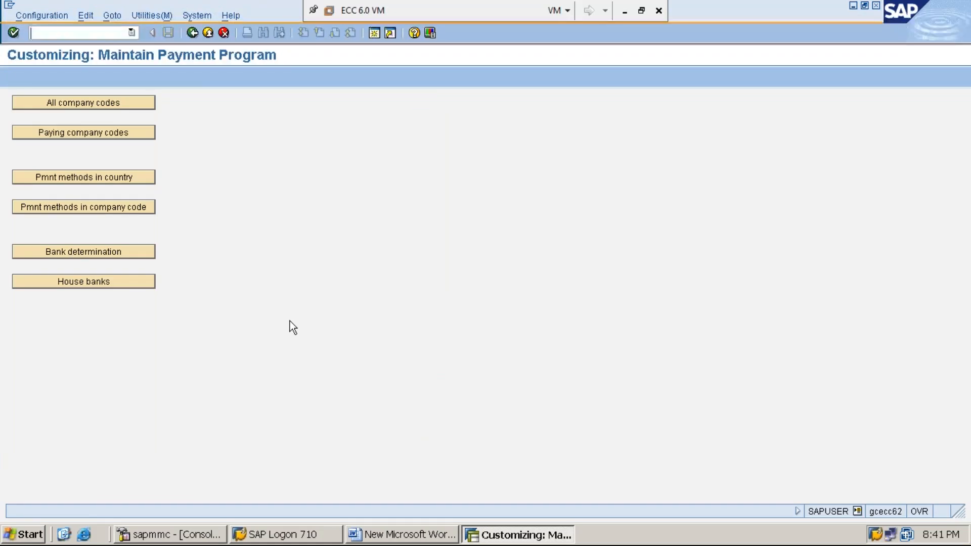
- In bank determination, locate and select paying company code MMI1 and show its ranking order
left_click(114, 251)
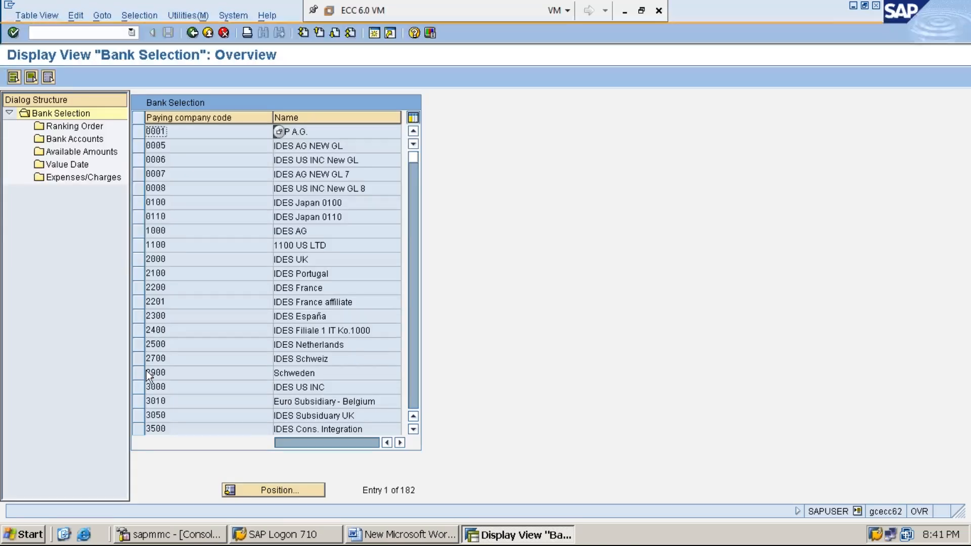
left_click(296, 493)
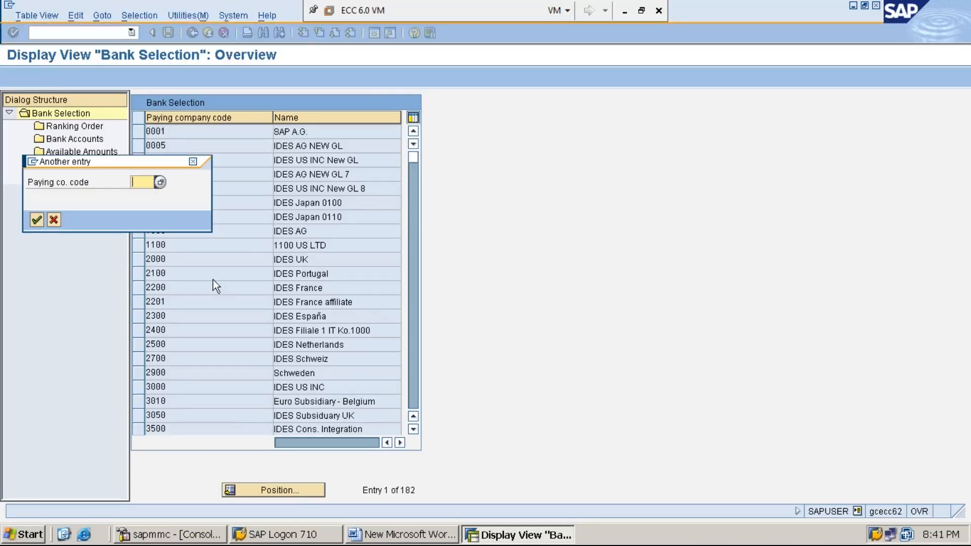
type("MMI1")
key("Return")
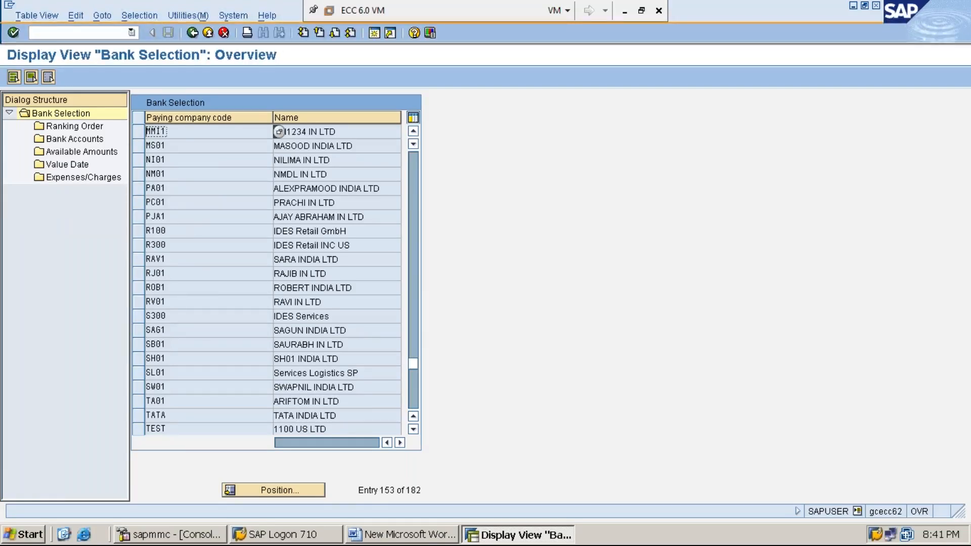
left_click(139, 132)
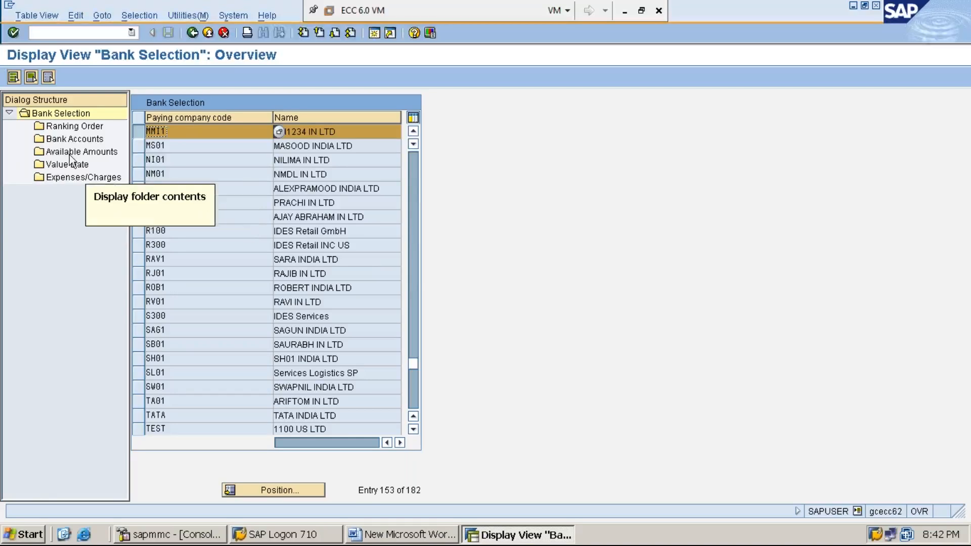
double_click(87, 129)
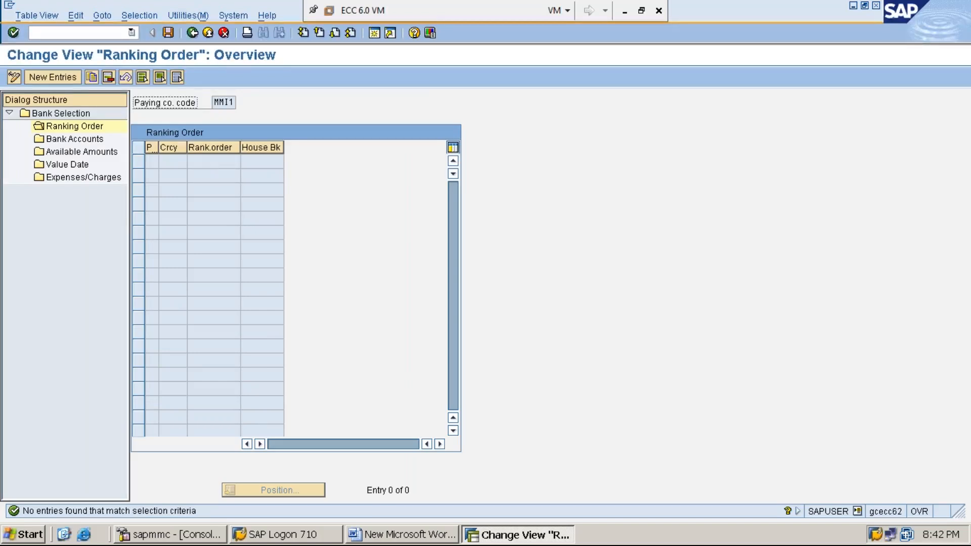
- Add a ranking order entry with payment method 0, currency INR and rank 1
left_click(68, 80)
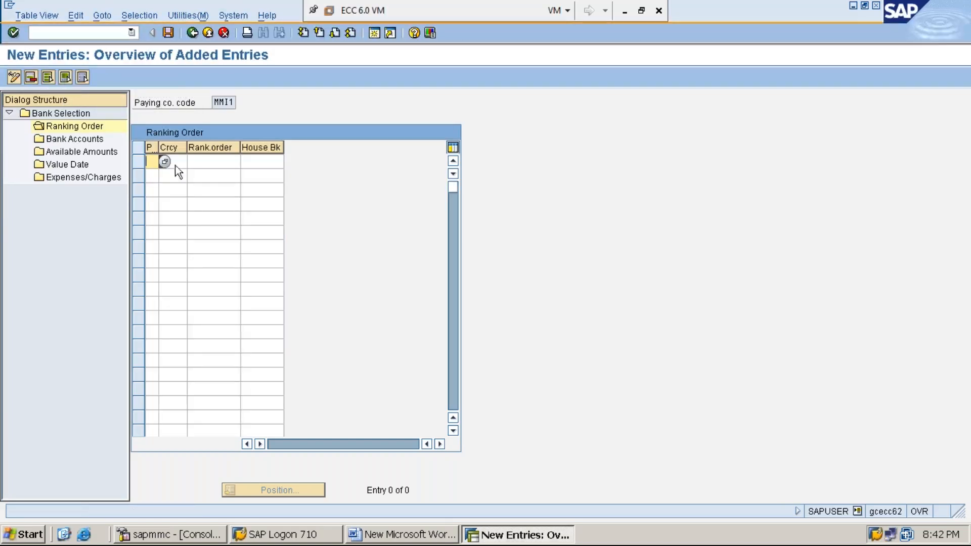
left_click_drag(159, 150, 203, 150)
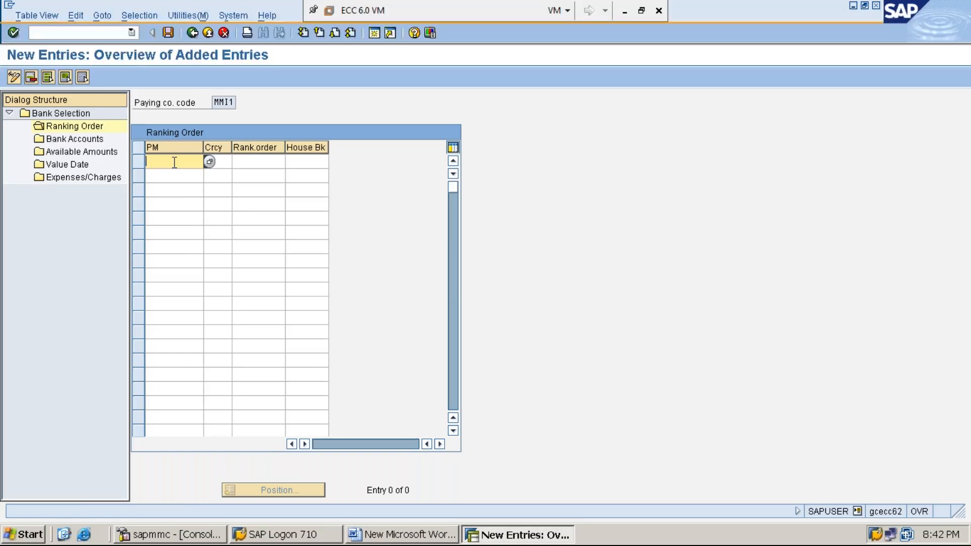
type("0")
key("Tab")
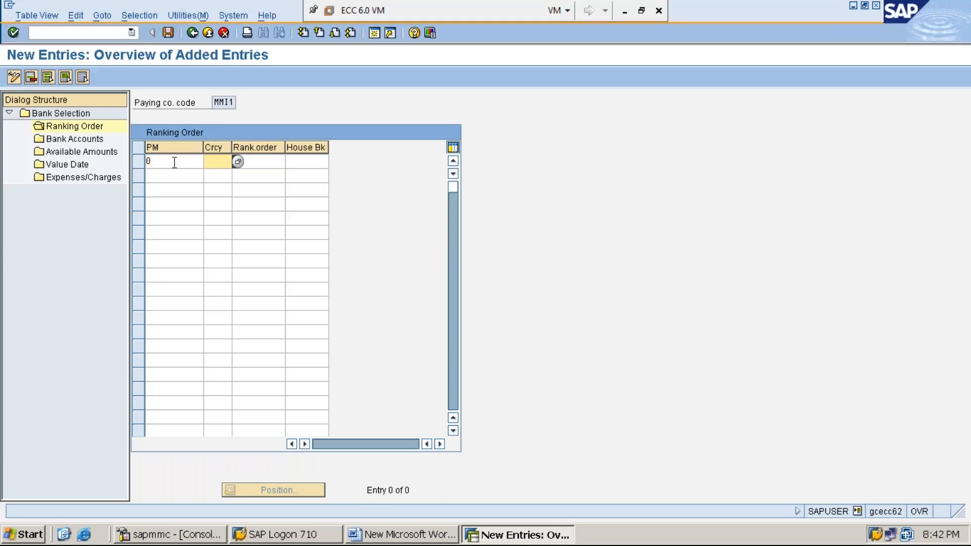
type("INR")
left_click(271, 161)
type("1")
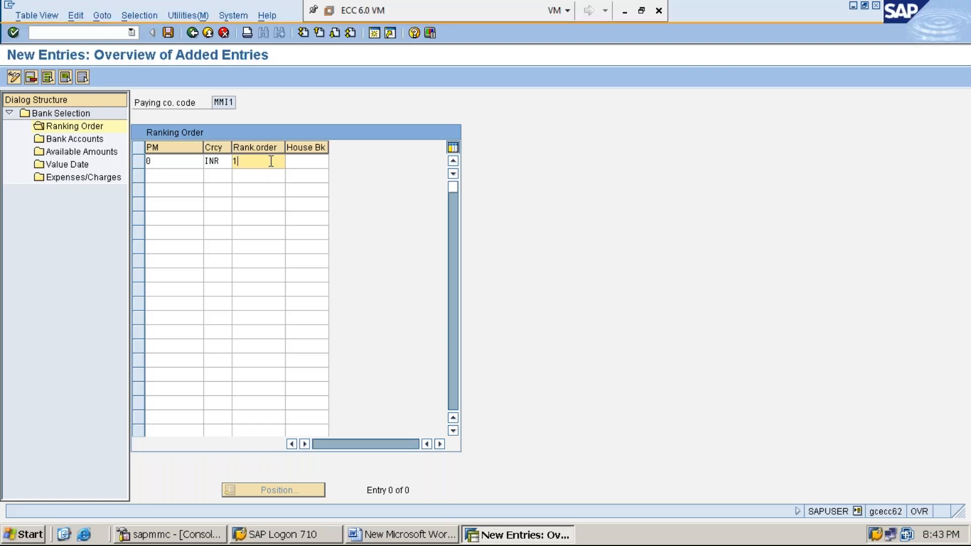
- Assign house bank MMI1B to the ranking order entry and save it under the proposed customizing request
left_click(302, 165)
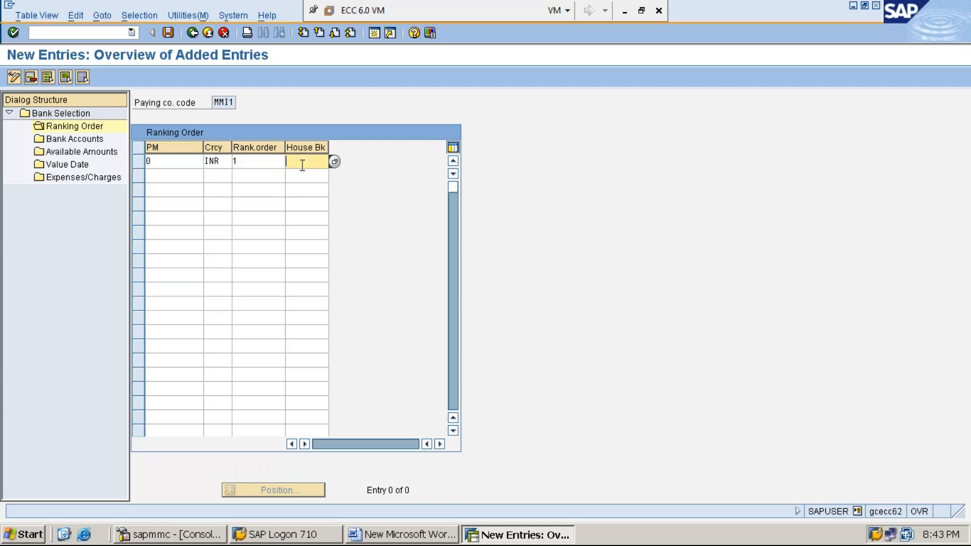
left_click(337, 163)
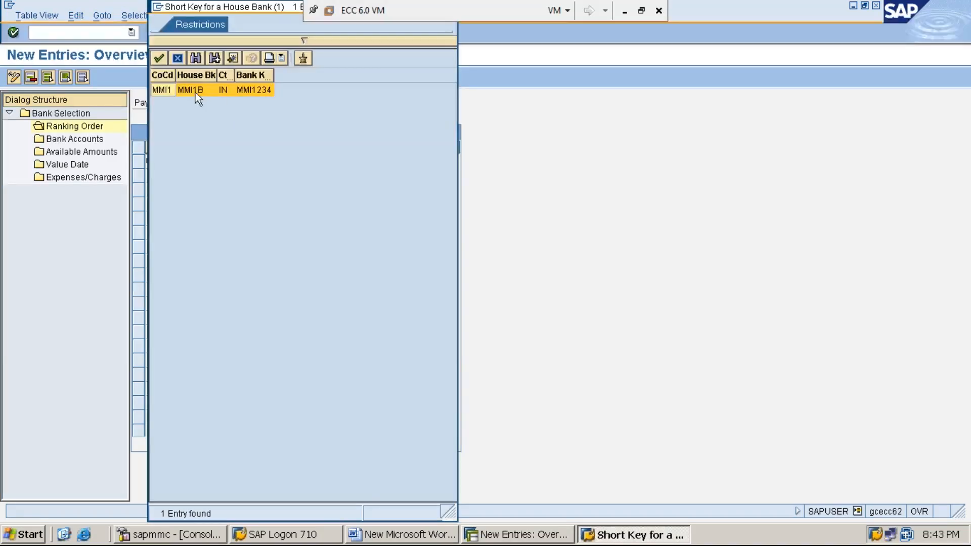
double_click(195, 92)
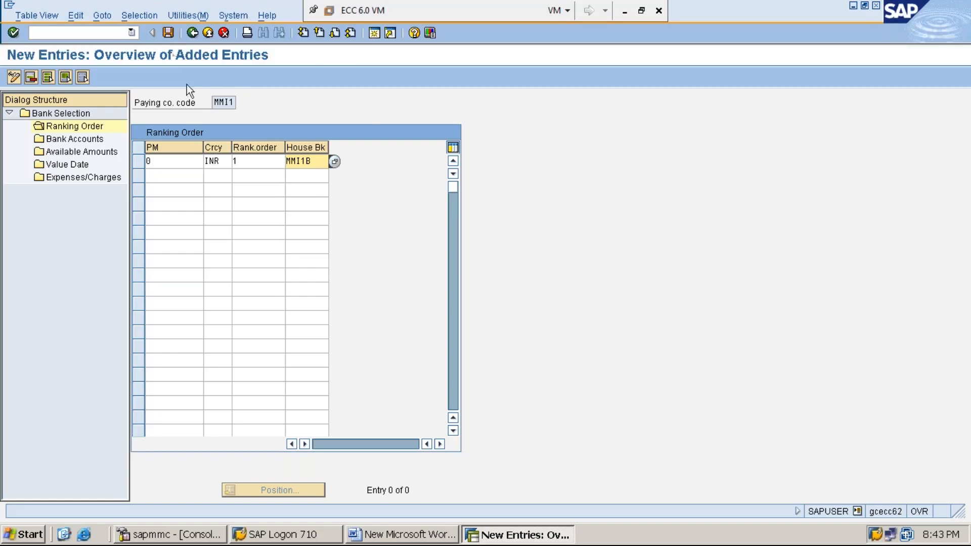
left_click(169, 33)
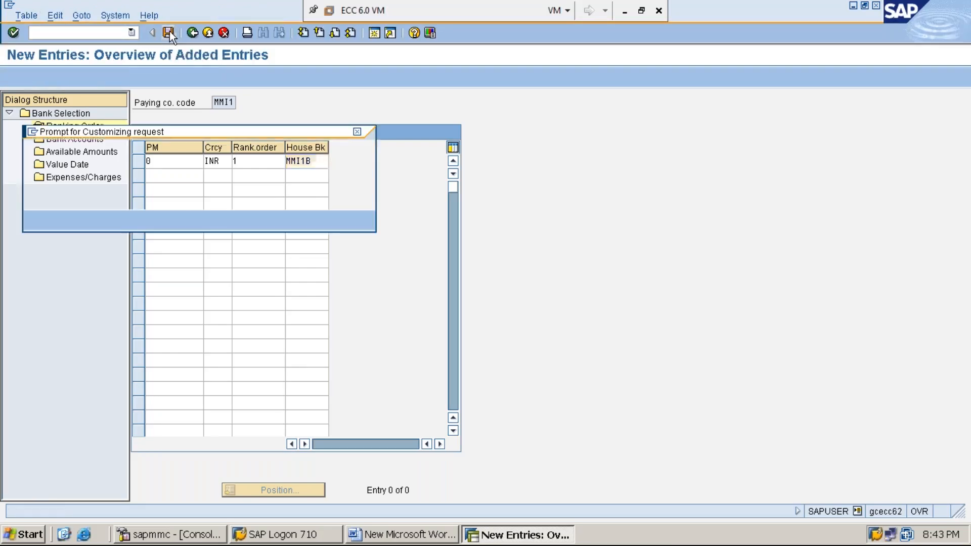
key("Return")
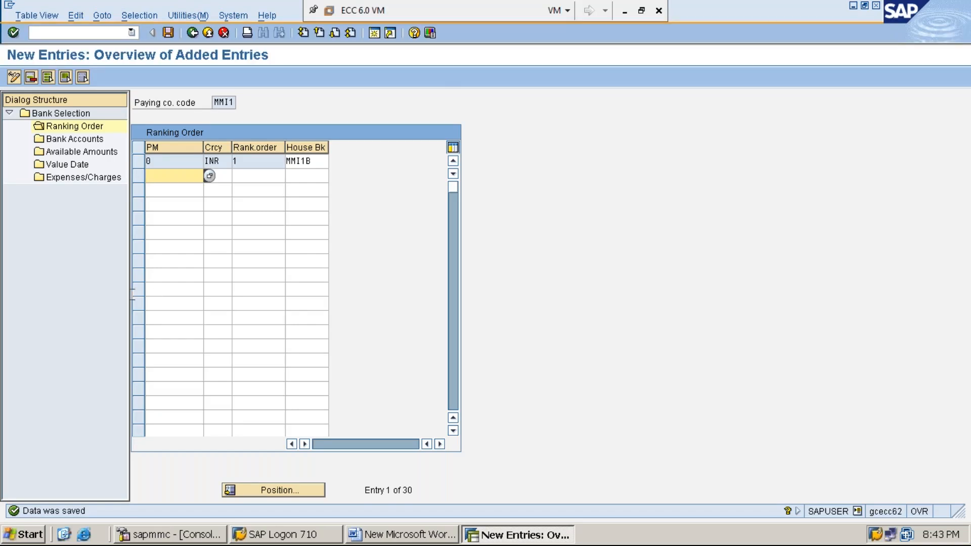
- Start a new bank accounts entry for paying company code MMI1 with house bank MMI1B
double_click(86, 140)
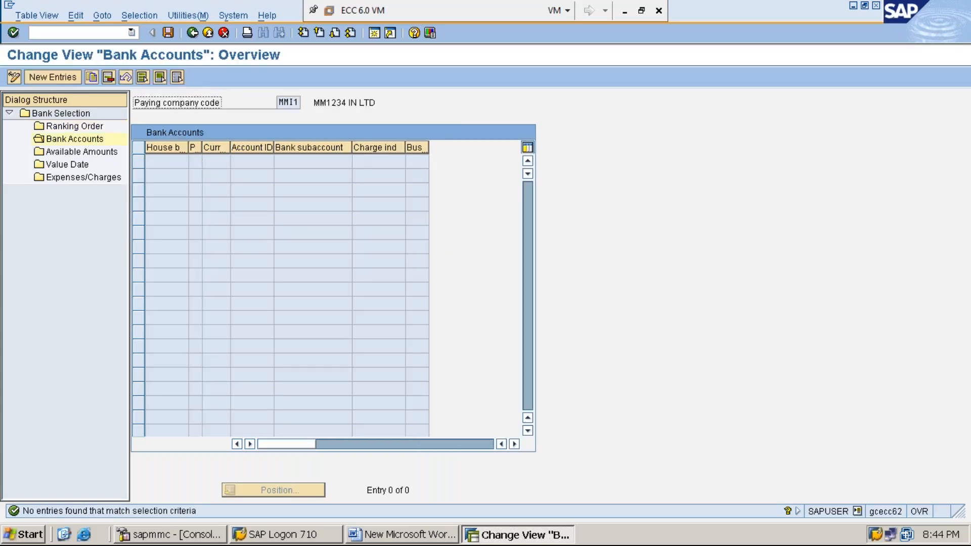
left_click(66, 81)
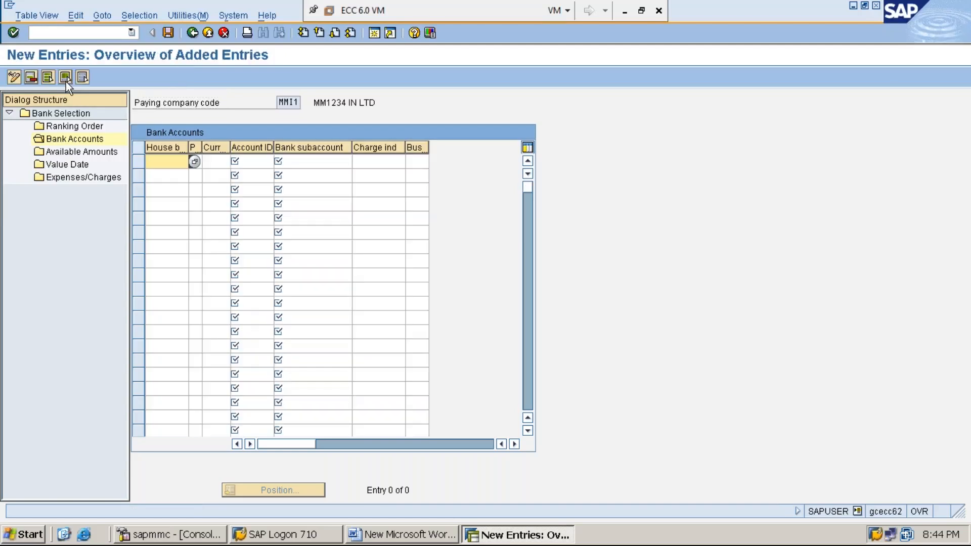
left_click(194, 162)
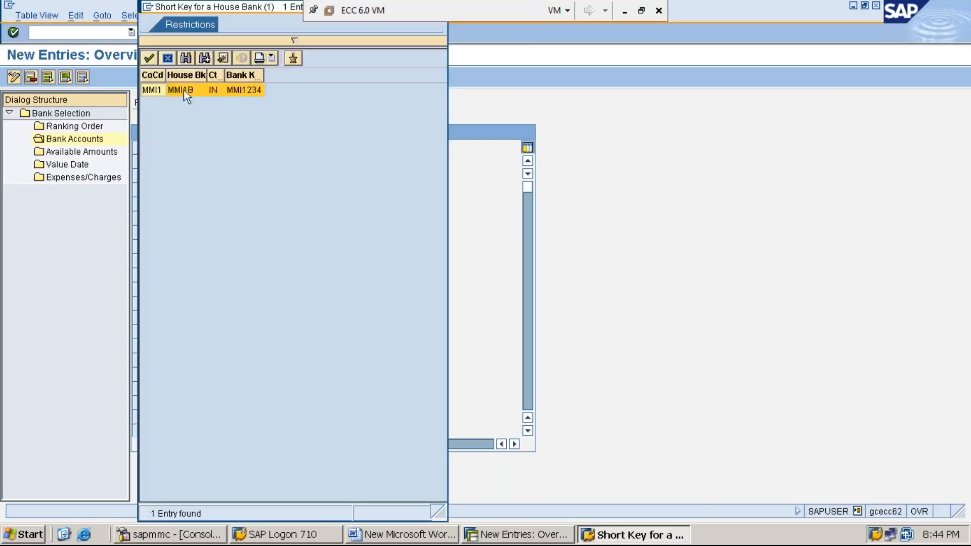
double_click(184, 92)
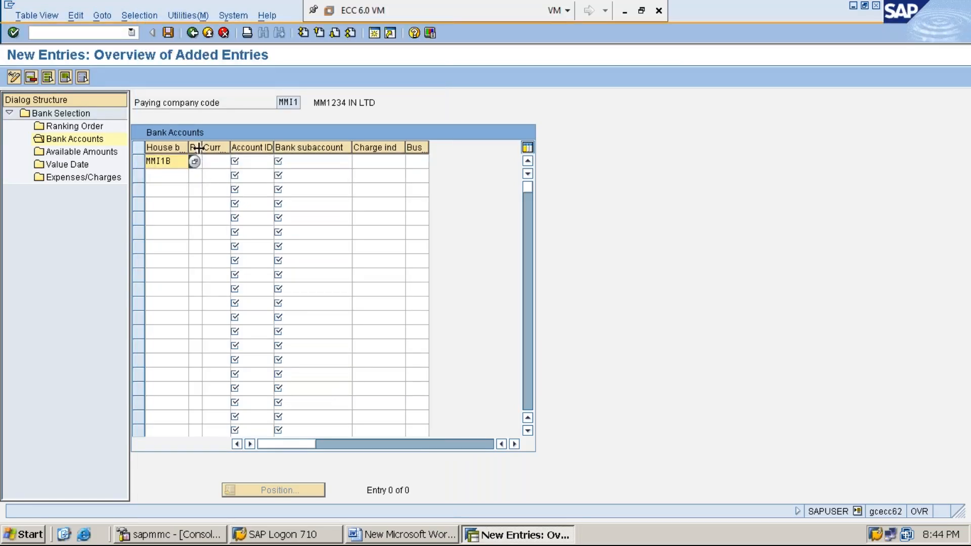
- Widen the payment method column and complete the entry with payment method 0, currency INR and account ID MMI1C
left_click_drag(201, 148, 221, 149)
left_click(213, 161)
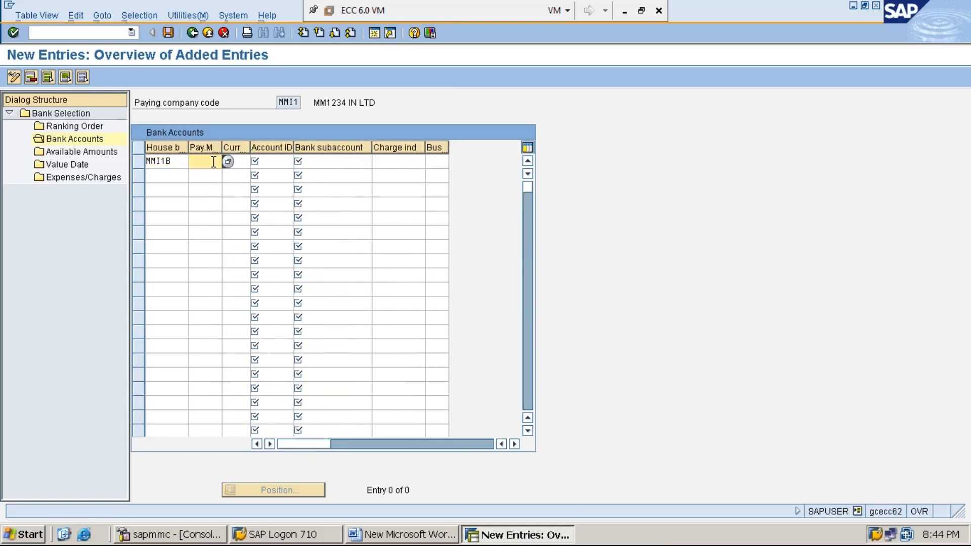
type("0")
key("Tab")
type("INR")
left_click(276, 159)
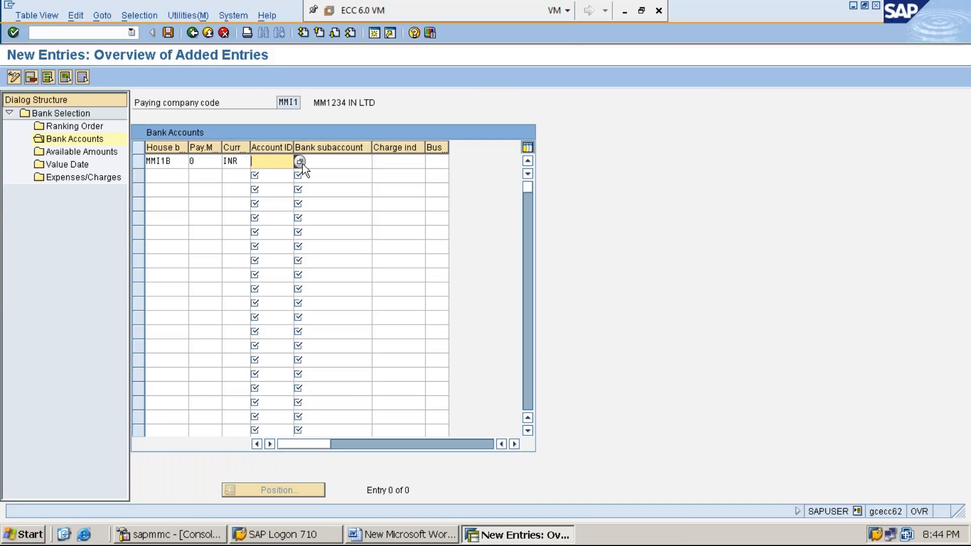
left_click(300, 161)
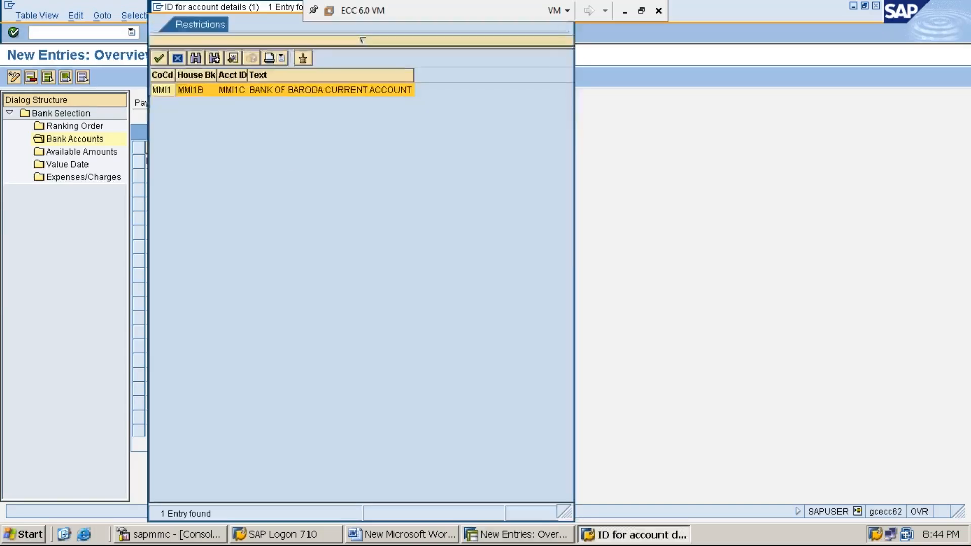
double_click(241, 96)
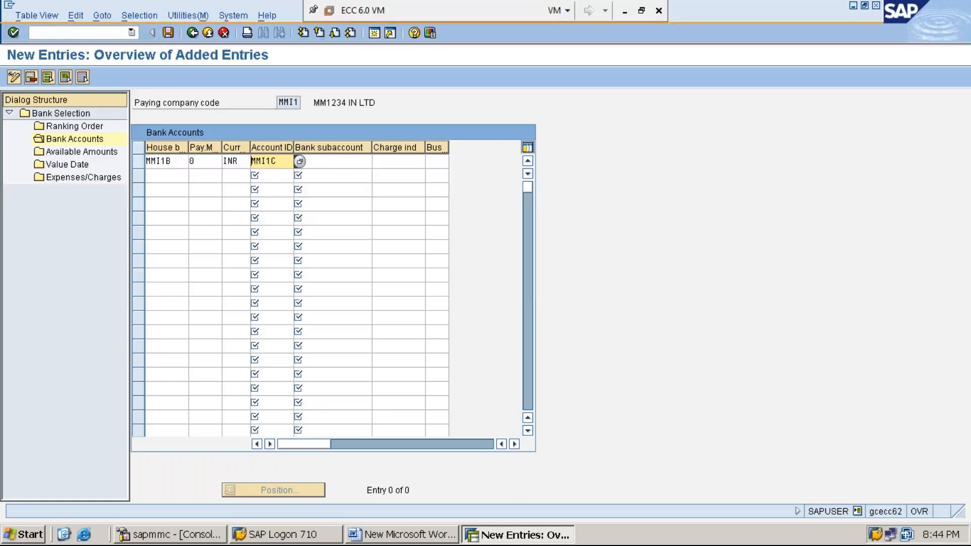
- Open transaction FS00 in a new session and look up the BOB current account among the asset G/L accounts
left_click(348, 163)
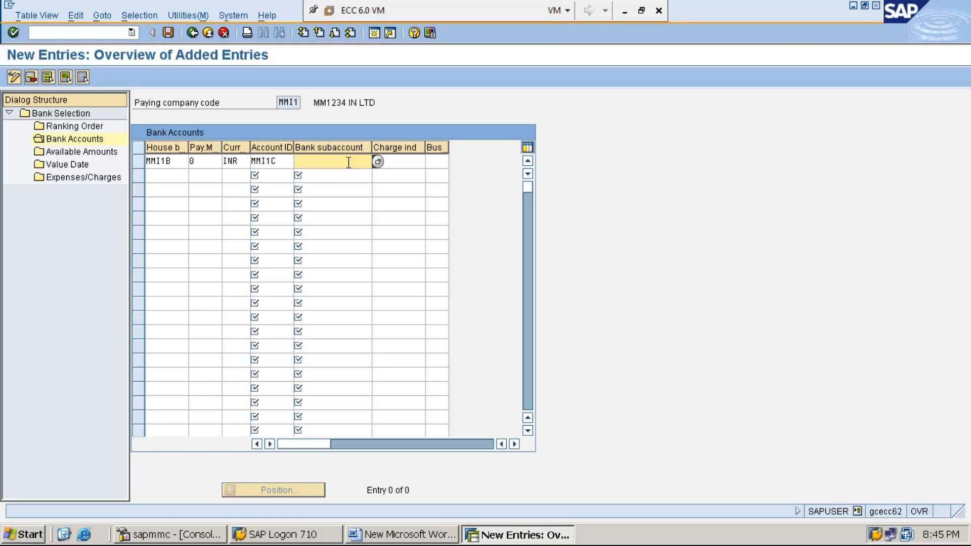
left_click(374, 37)
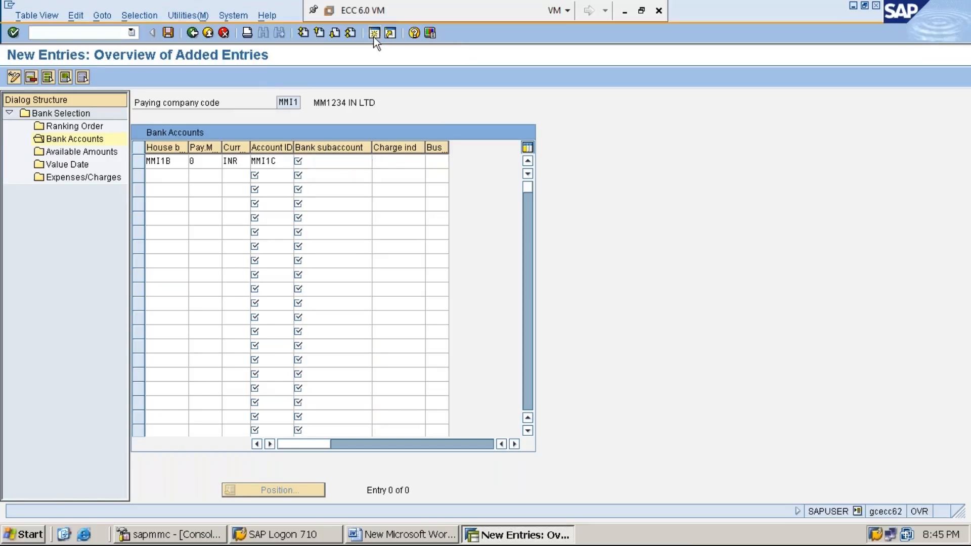
type("FS00")
key("Return")
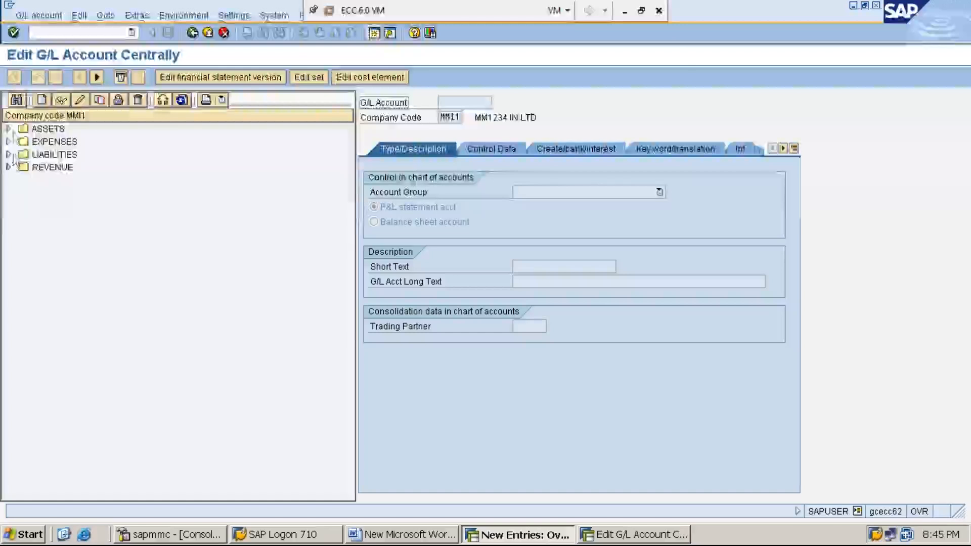
left_click(9, 128)
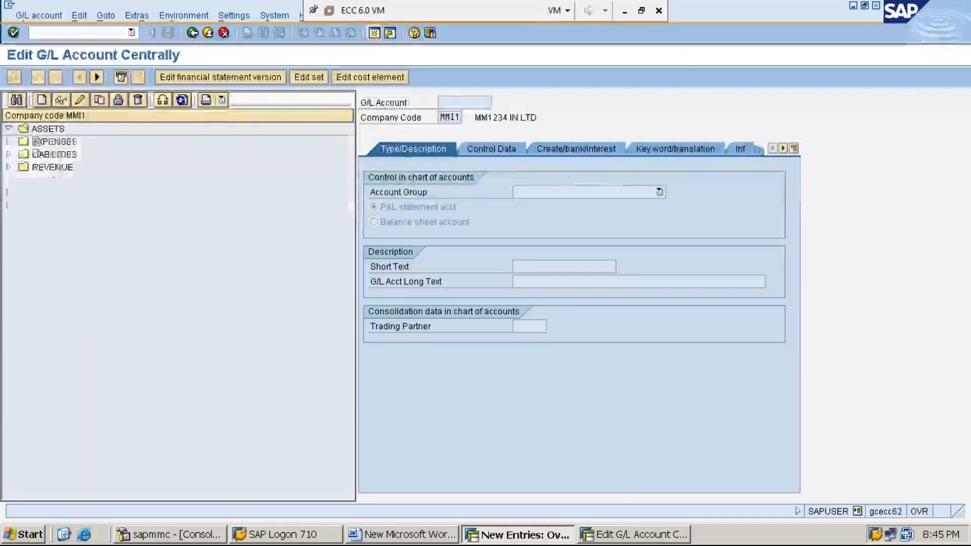
left_click(9, 129)
left_click(114, 180)
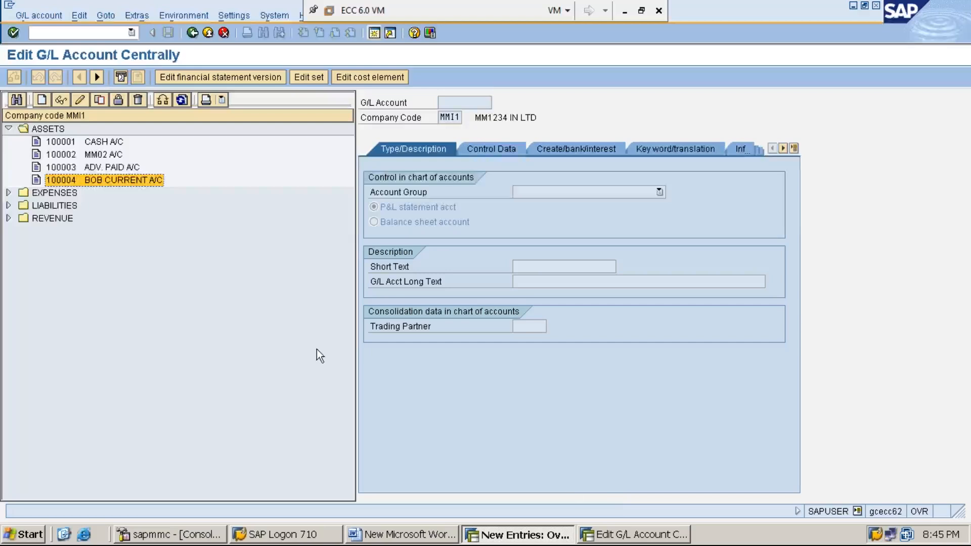
left_click(637, 534)
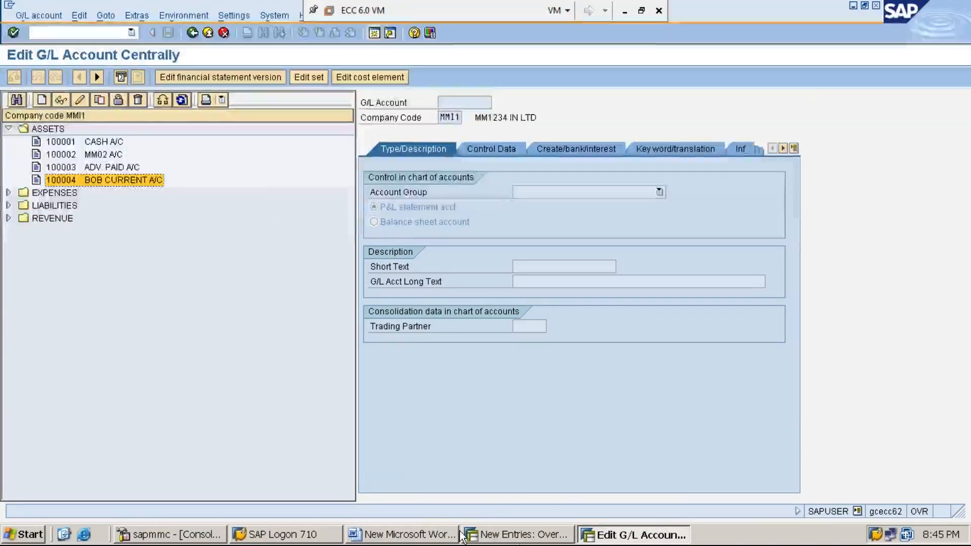
- Return to the bank accounts entry, set its bank subaccount to 100004 and save
left_click(489, 526)
type("100004")
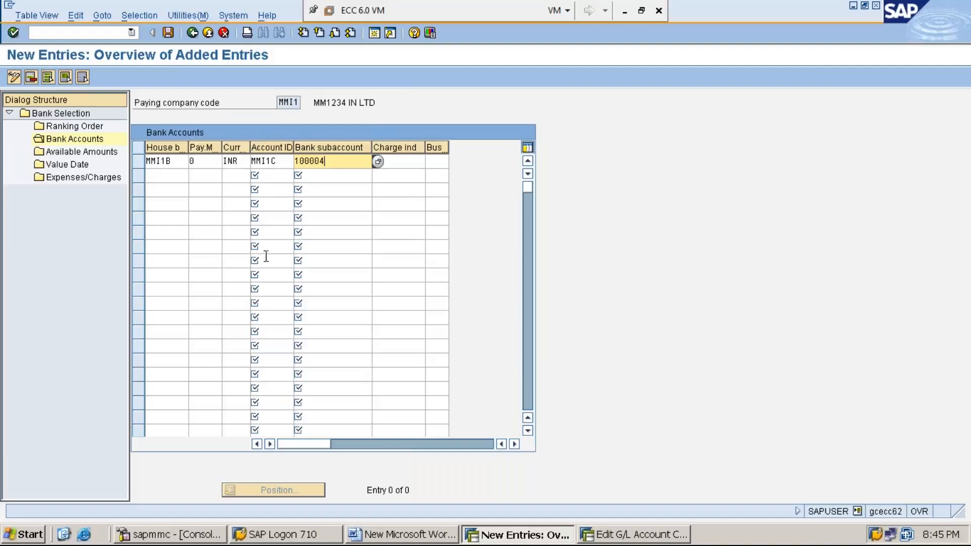
left_click(166, 34)
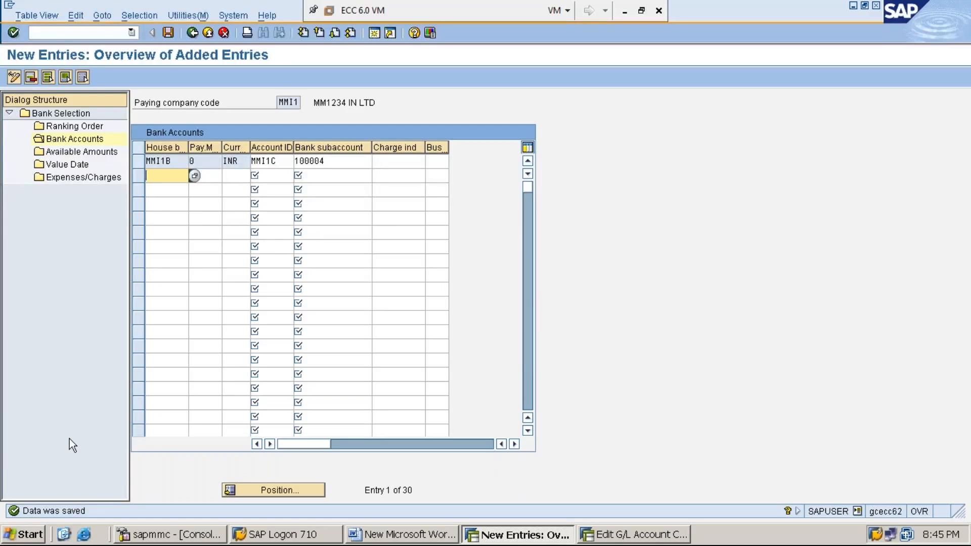
- Start a new available amounts entry for MMI1 with house bank MMI1B and account ID MMI1C
double_click(105, 152)
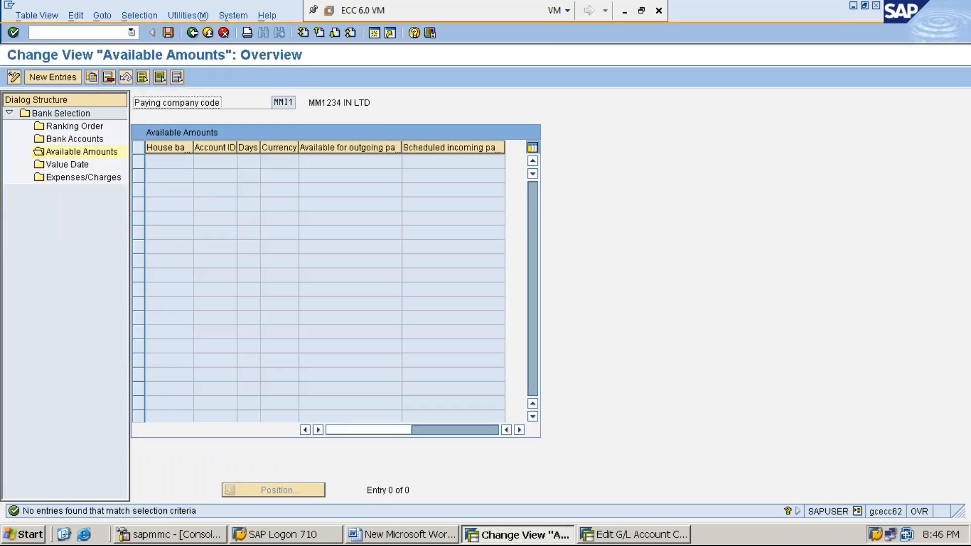
left_click(63, 77)
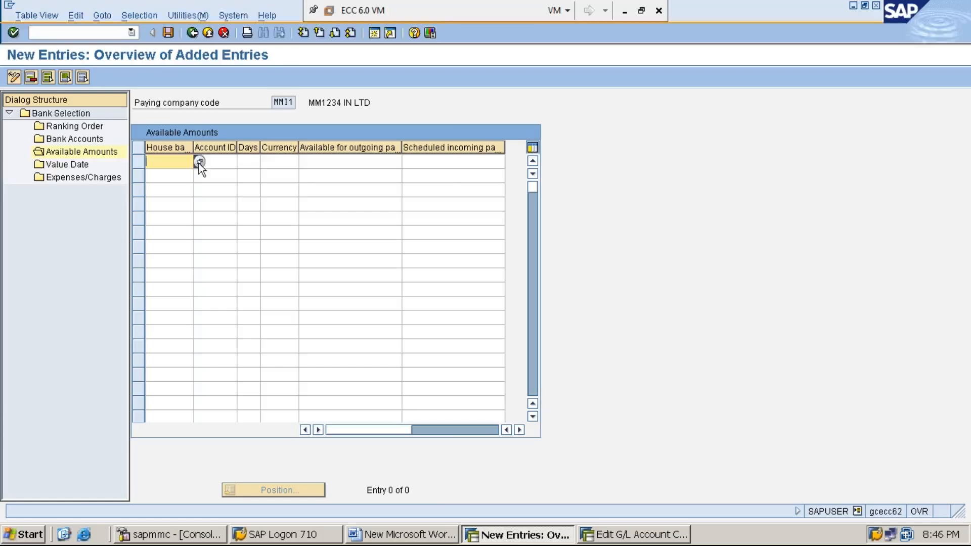
left_click(200, 161)
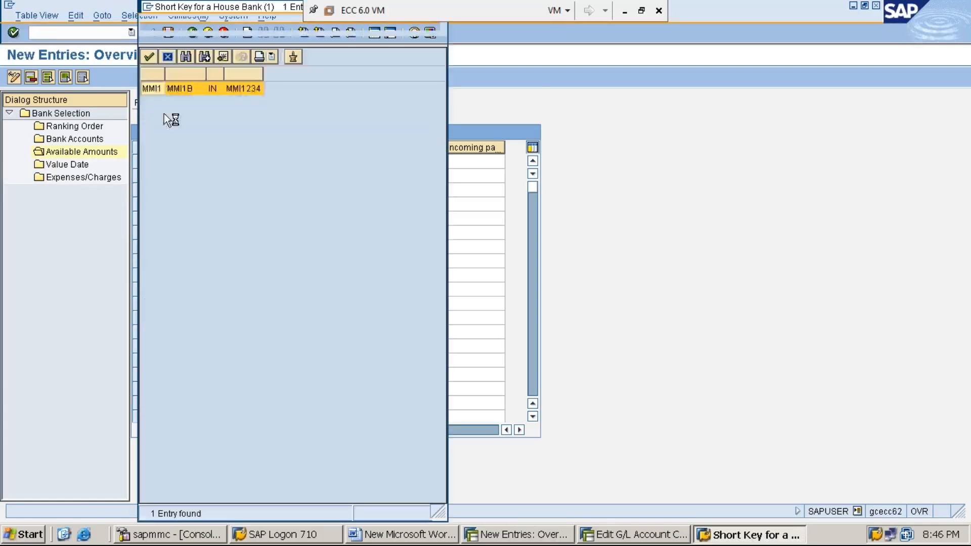
double_click(180, 89)
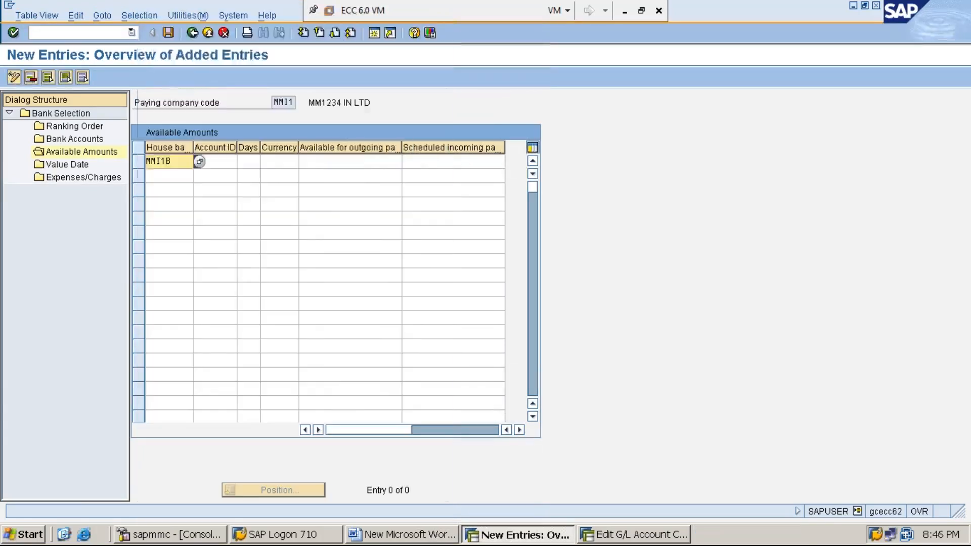
left_click(229, 159)
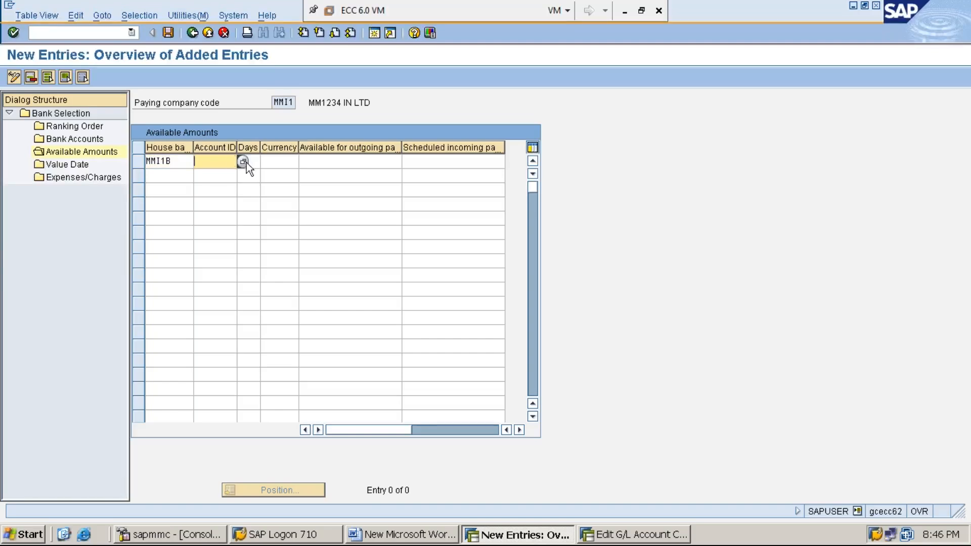
left_click(243, 161)
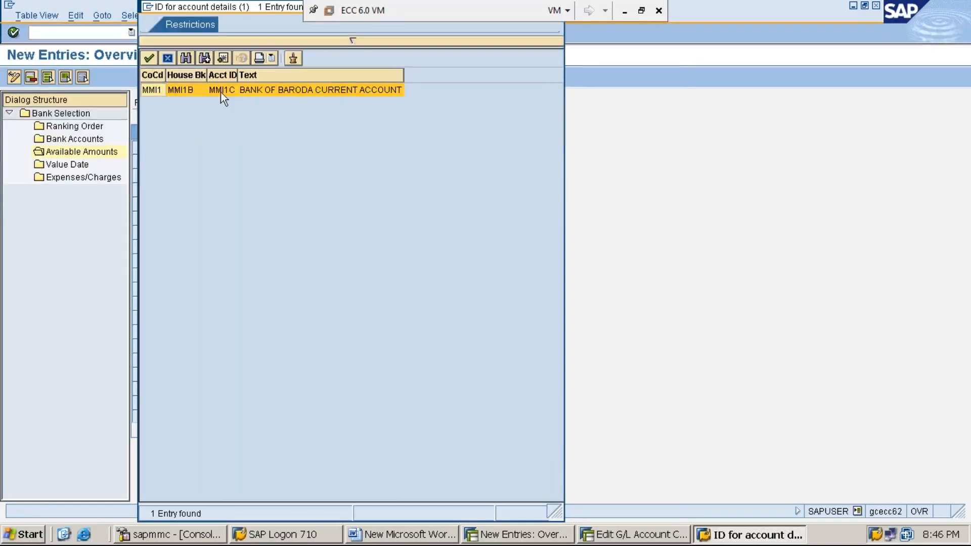
double_click(220, 91)
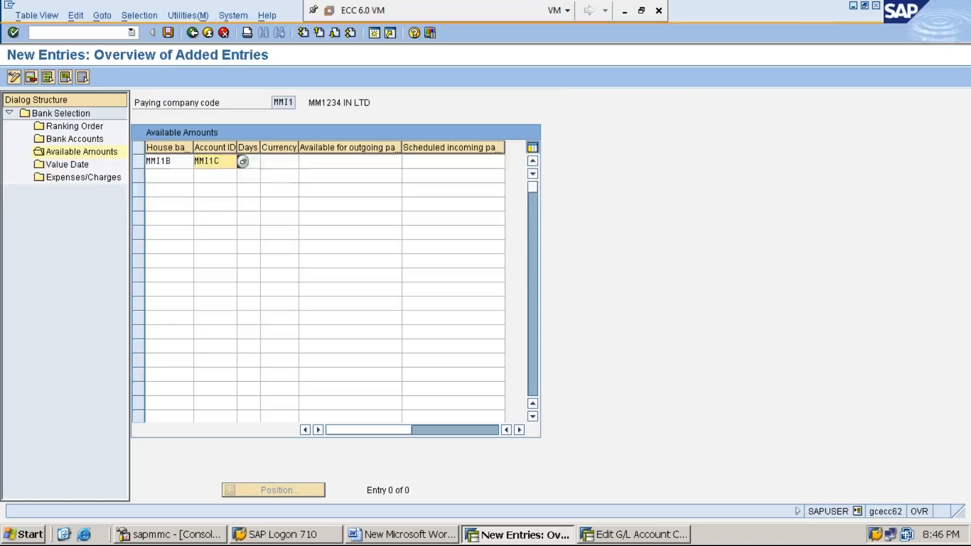
- Set 999 days, currency INR and 99999999 available for outgoing payment in the available amounts entry, and save it
key("Tab")
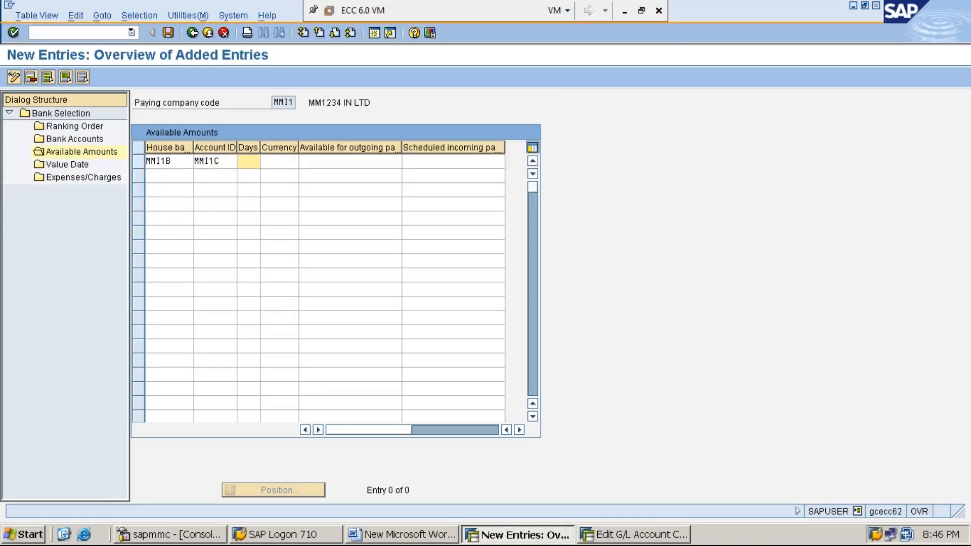
type("999")
left_click(285, 166)
type("INR")
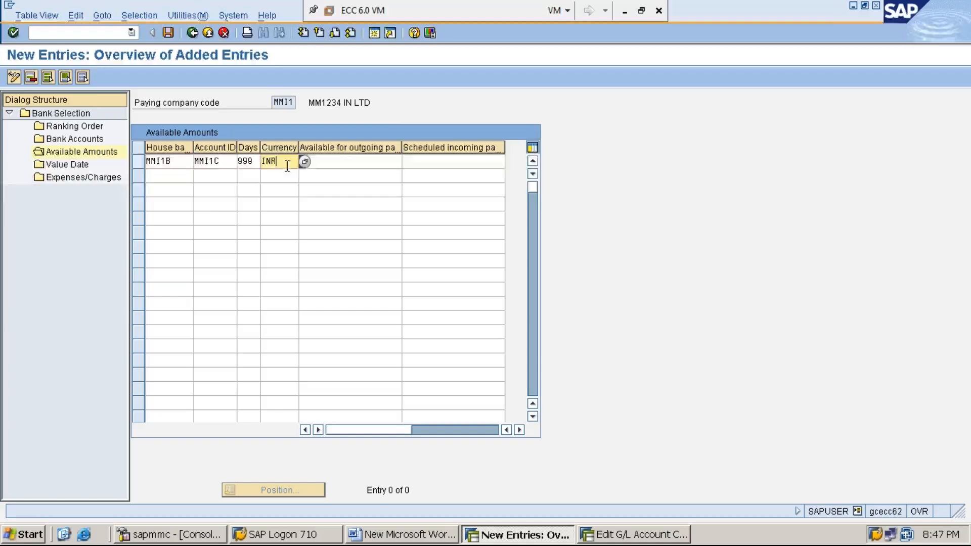
left_click(354, 161)
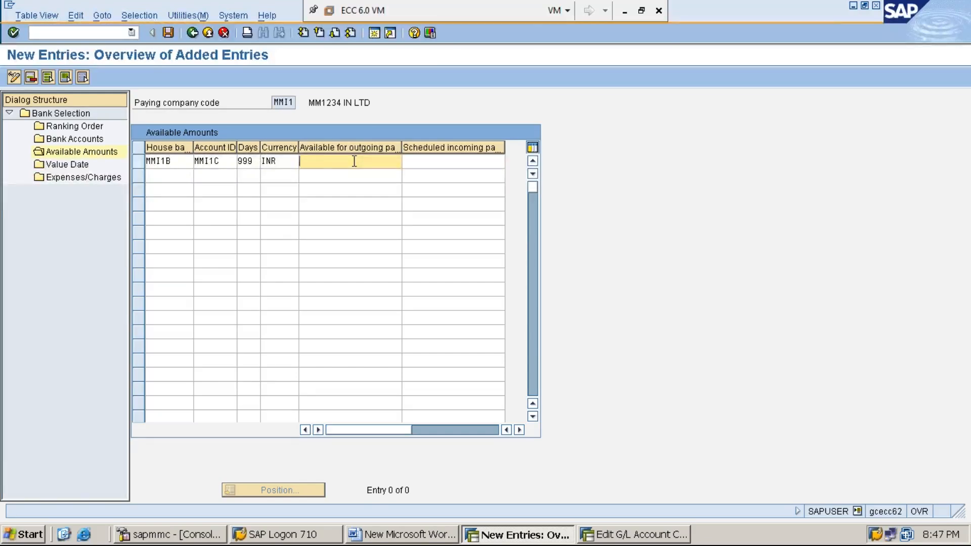
type("99999999")
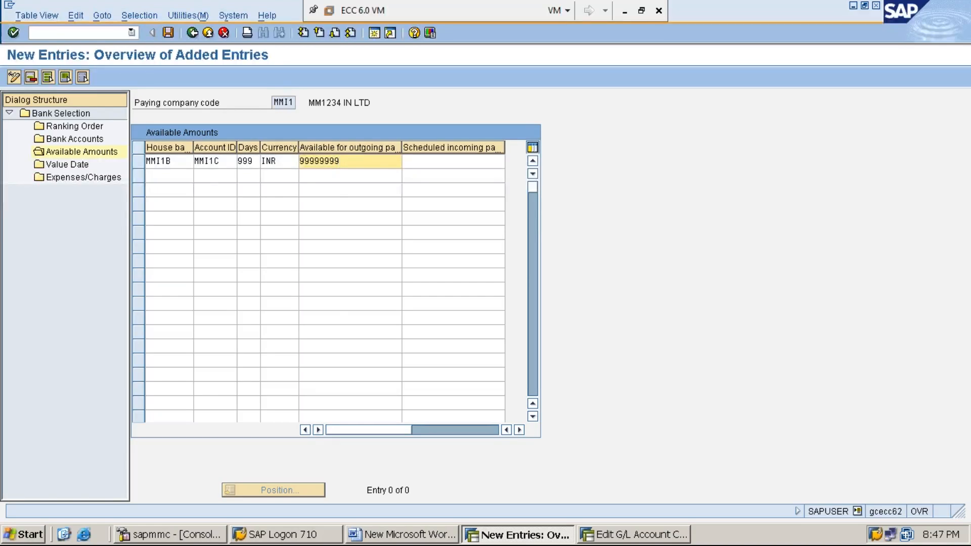
key("Return")
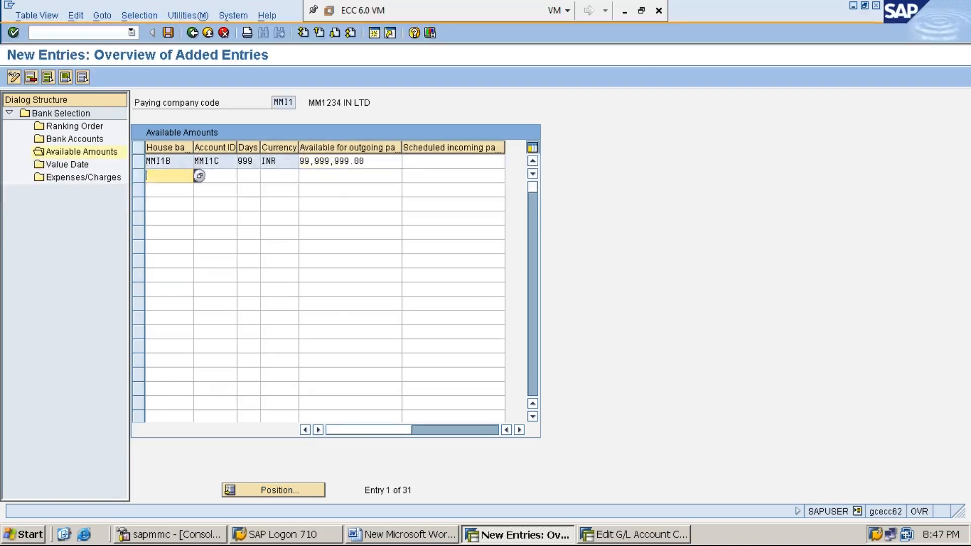
left_click(168, 33)
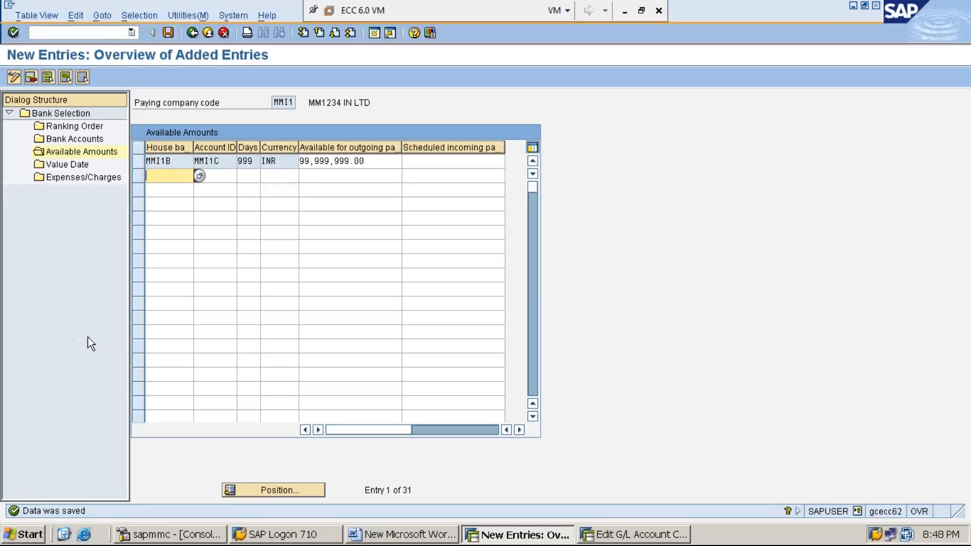
- Switch to the Word notes and start a new line below step 1 reading STEP:2: ASSIGN PAYMENT METHOD “0”
left_click(853, 6)
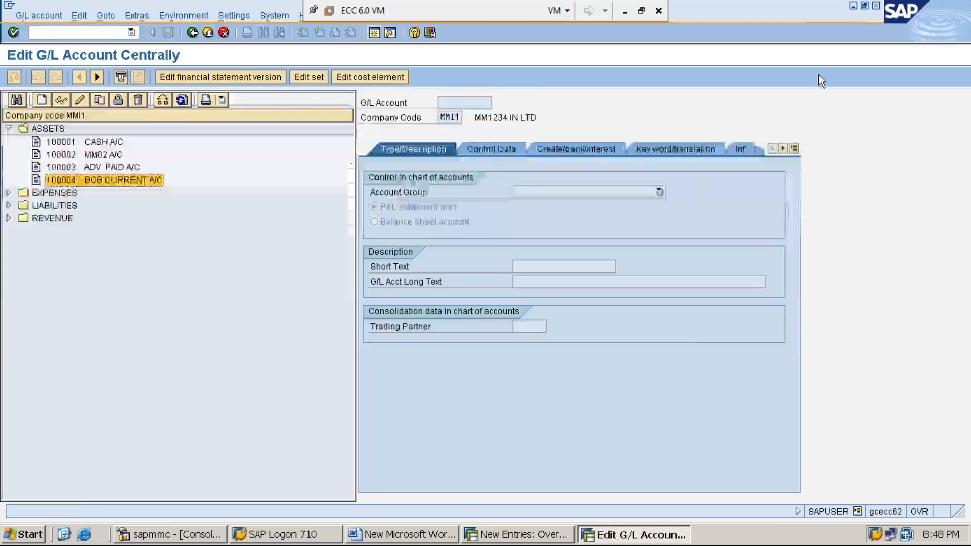
left_click(404, 536)
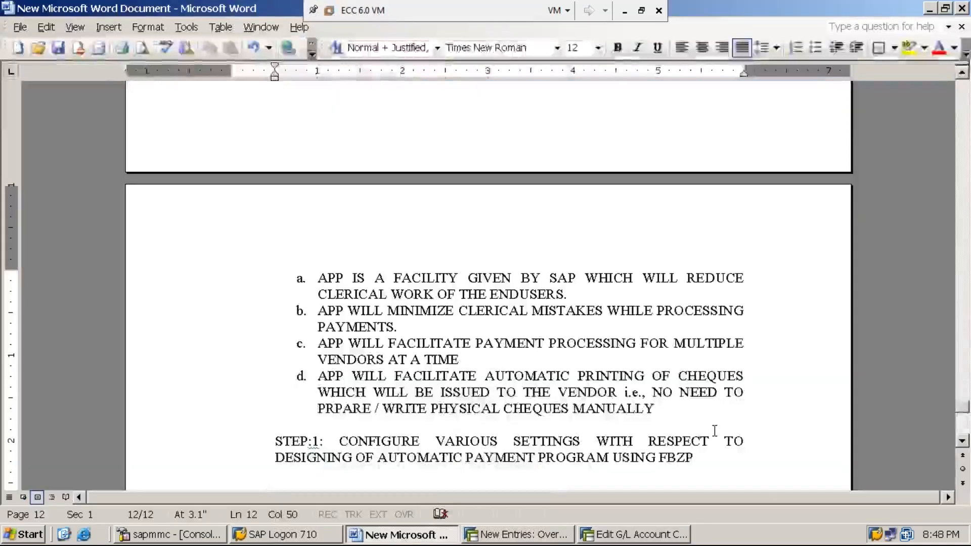
key("Return")
type("STEP")
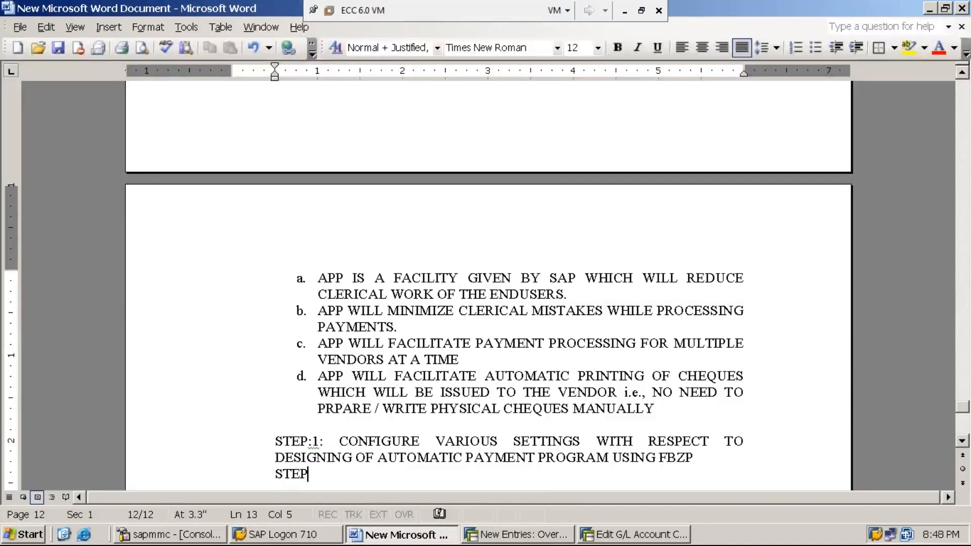
type(":3")
key("BackSpace")
type("2: ASSIGN")
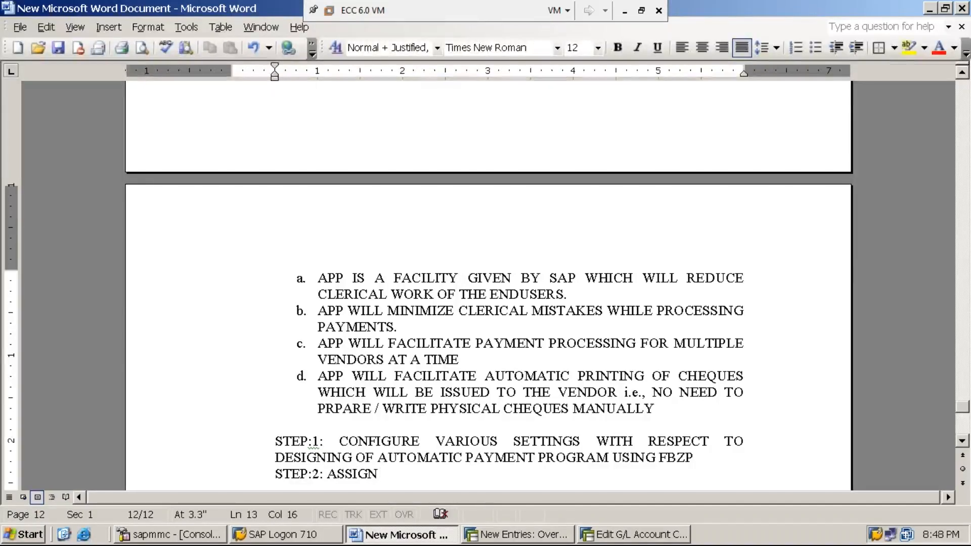
type(" PAYMENT METHOD ")
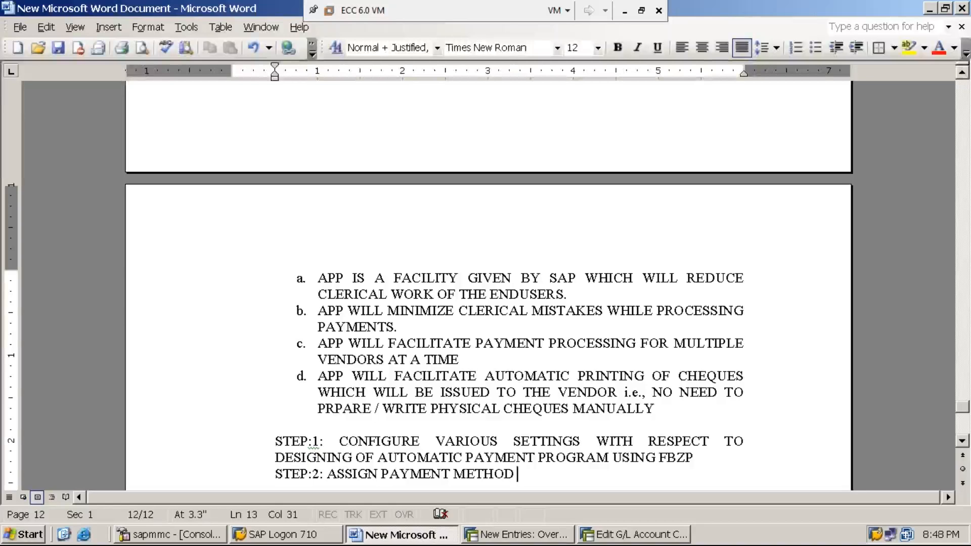
type("\"0\"")
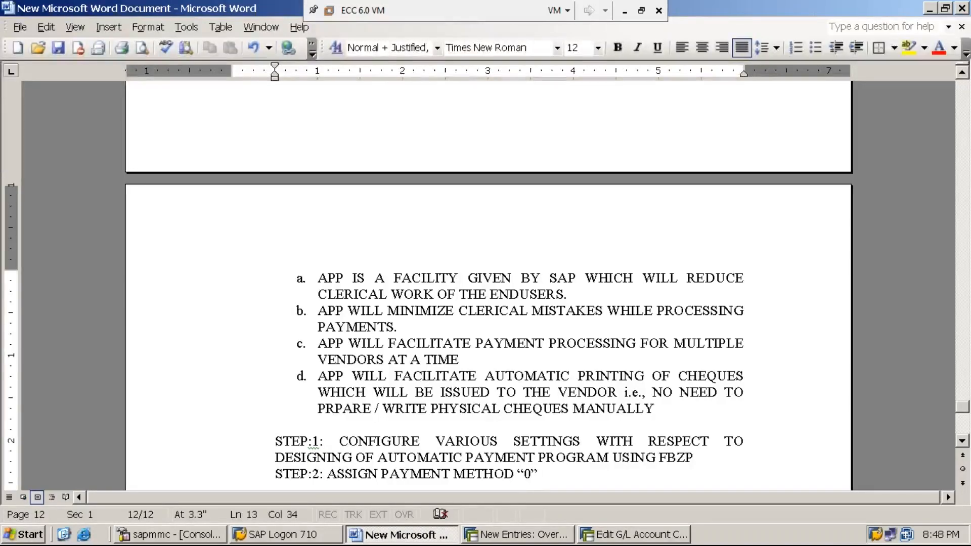
- Complete the STEP:2 line after the 0 with i.e., CHECK PAYMENT” IN VENDOR MASTER USING FK02/XK02
key("BackSpace")
type("i.e., CHEC")
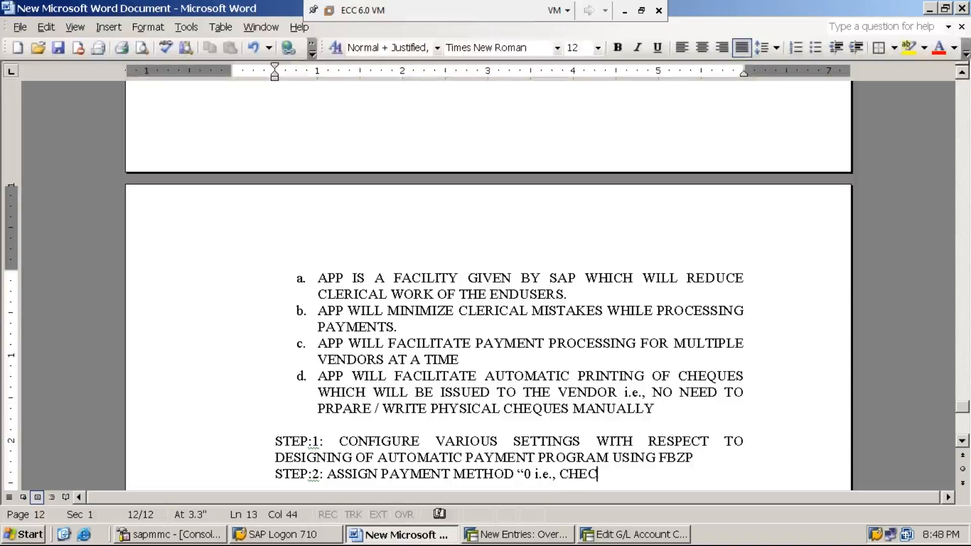
type("K PAYME")
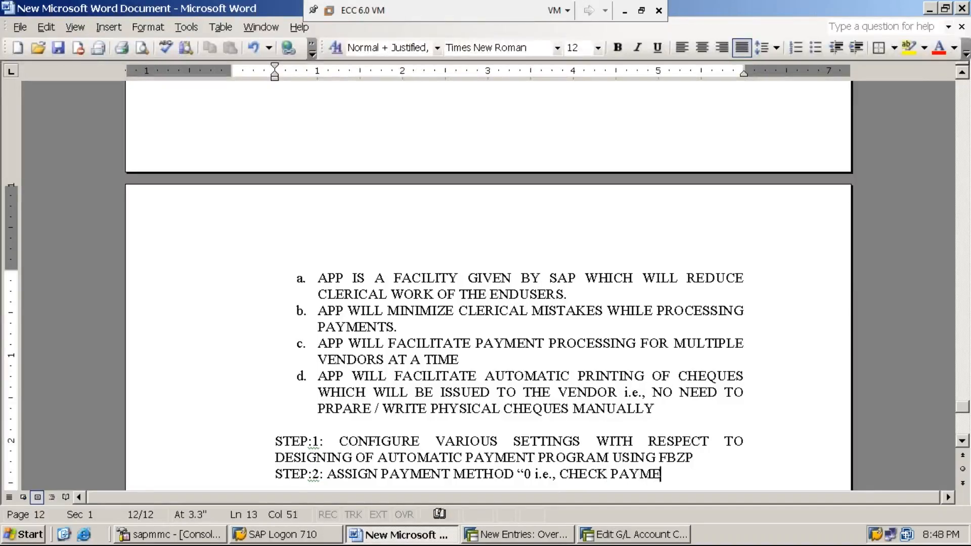
type("NT\" ")
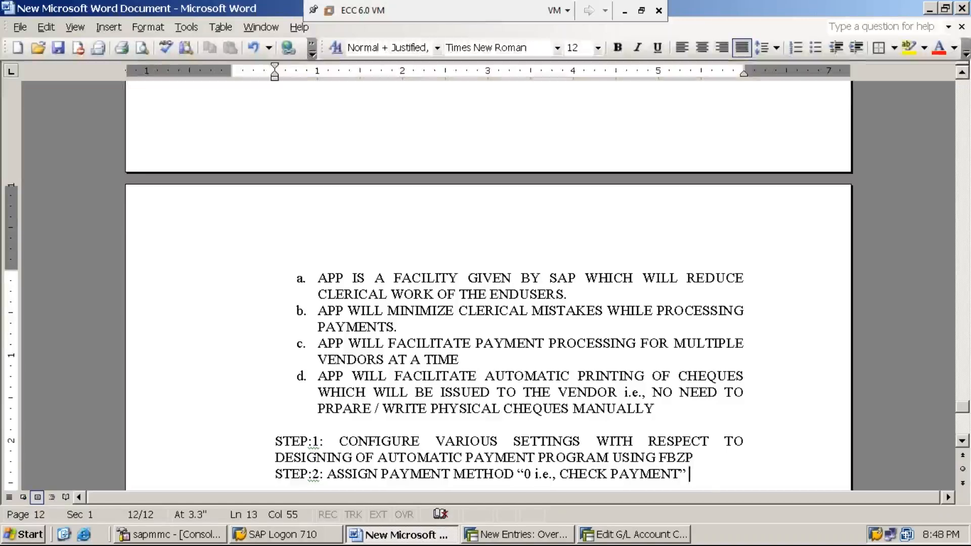
type("IN VE")
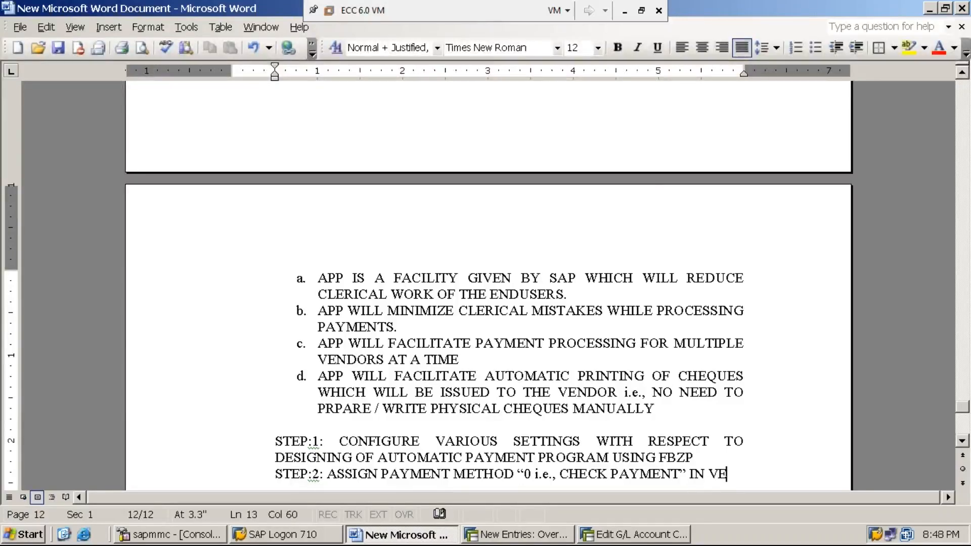
type("NDOR MASTER")
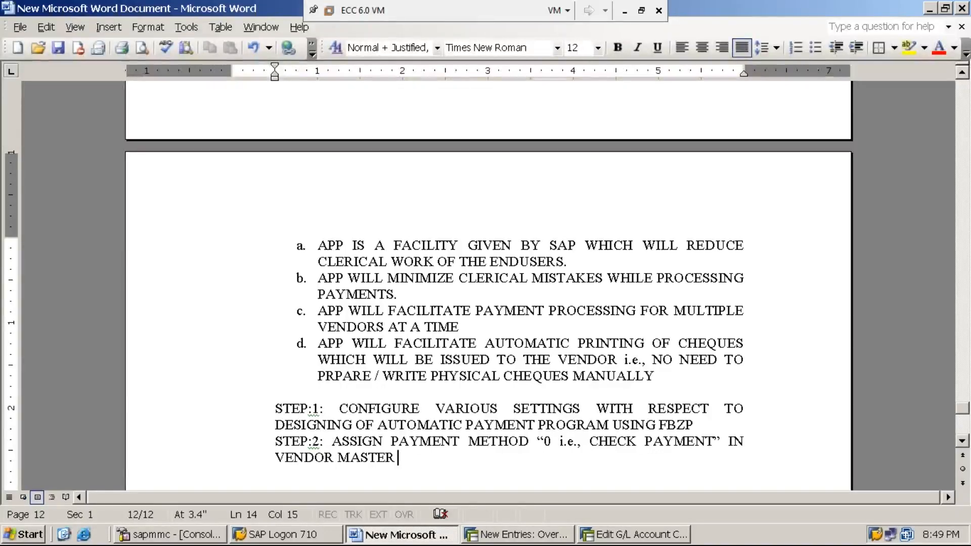
type("US")
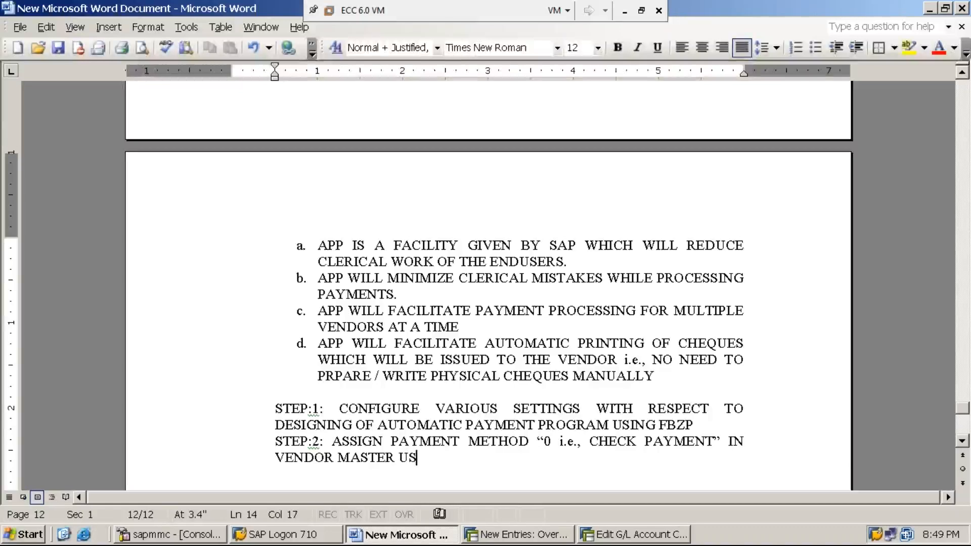
type("ING FK02/XK02")
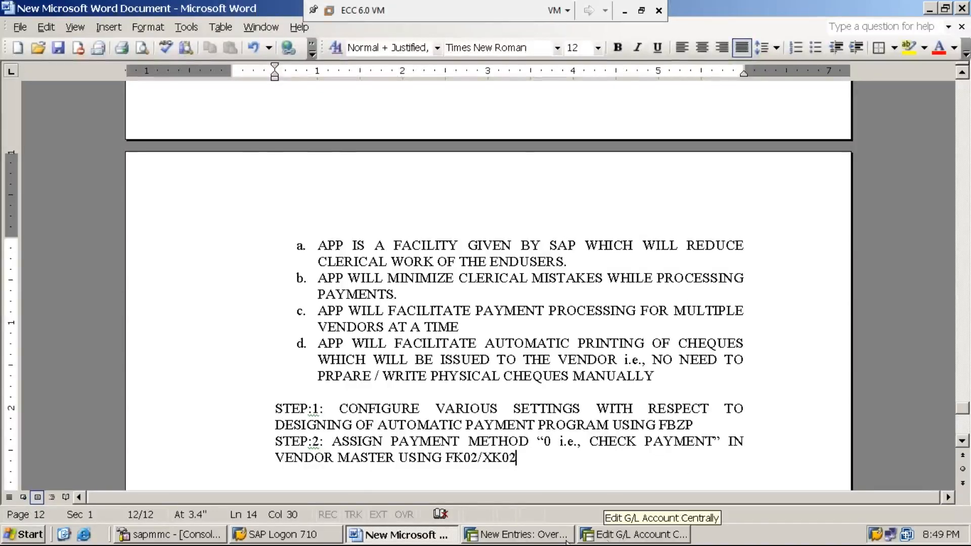
- Switch back to the SAP session showing the available amounts, leave that transaction and open FK02
left_click(524, 534)
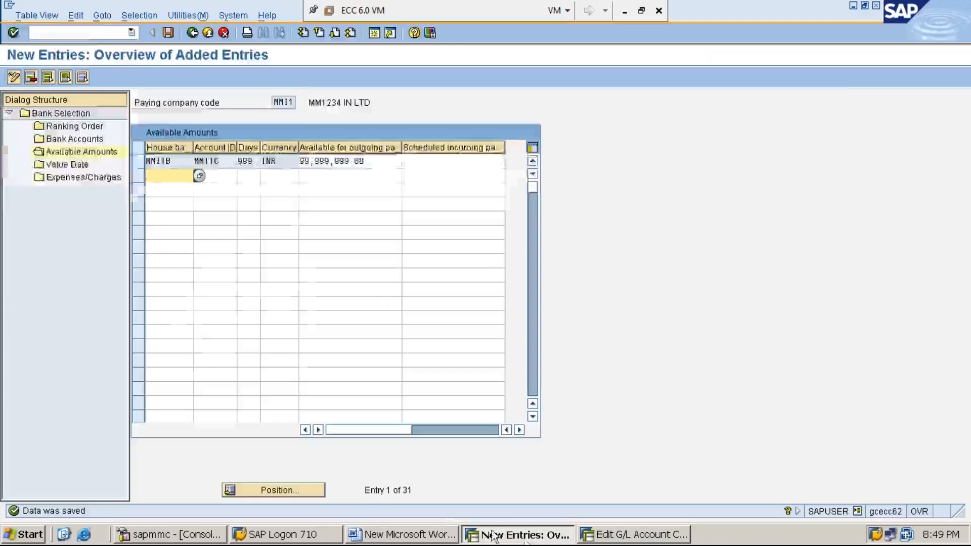
left_click(101, 32)
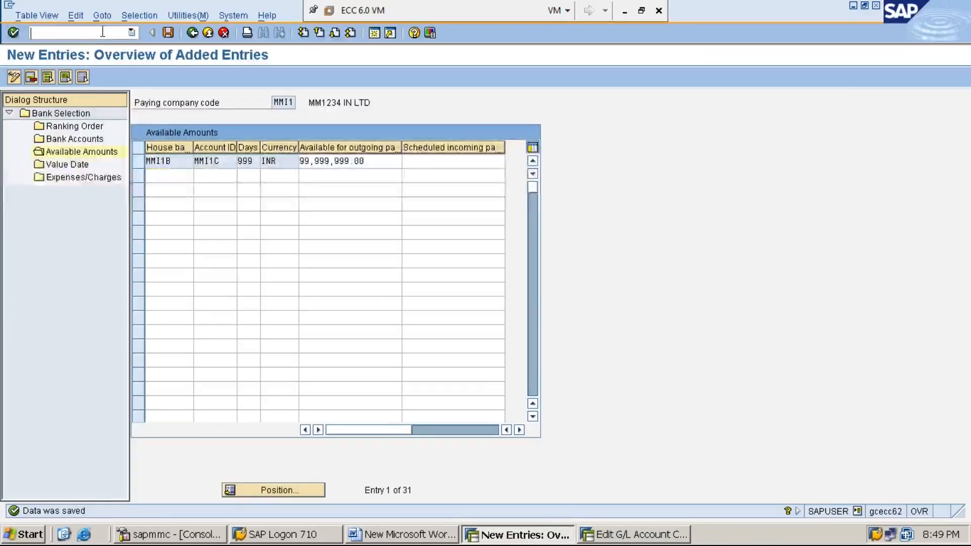
type("/N")
key("Return")
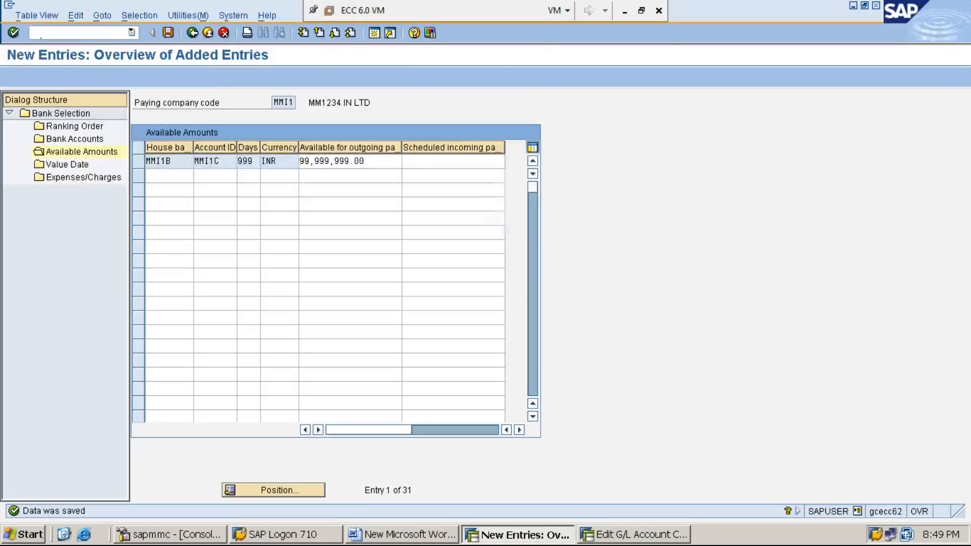
type("FK02")
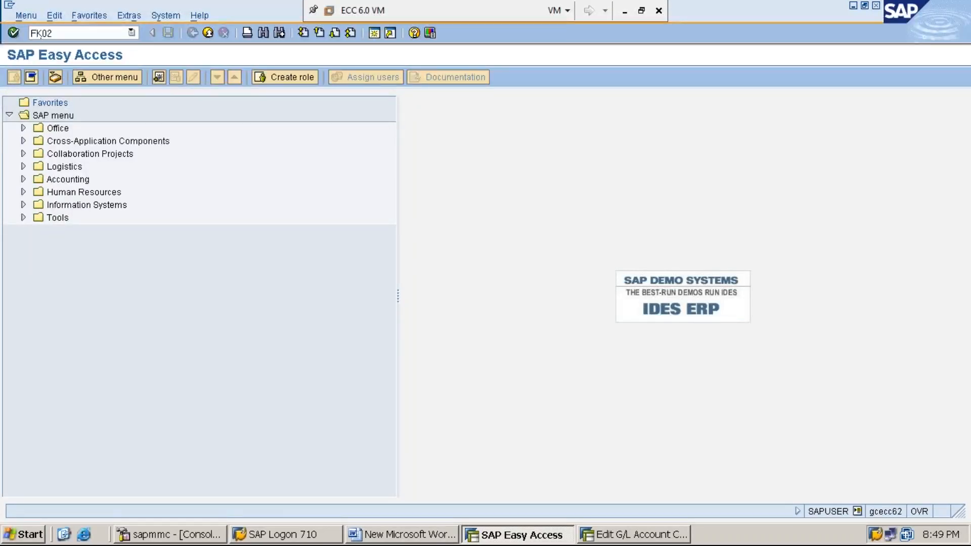
key("Return")
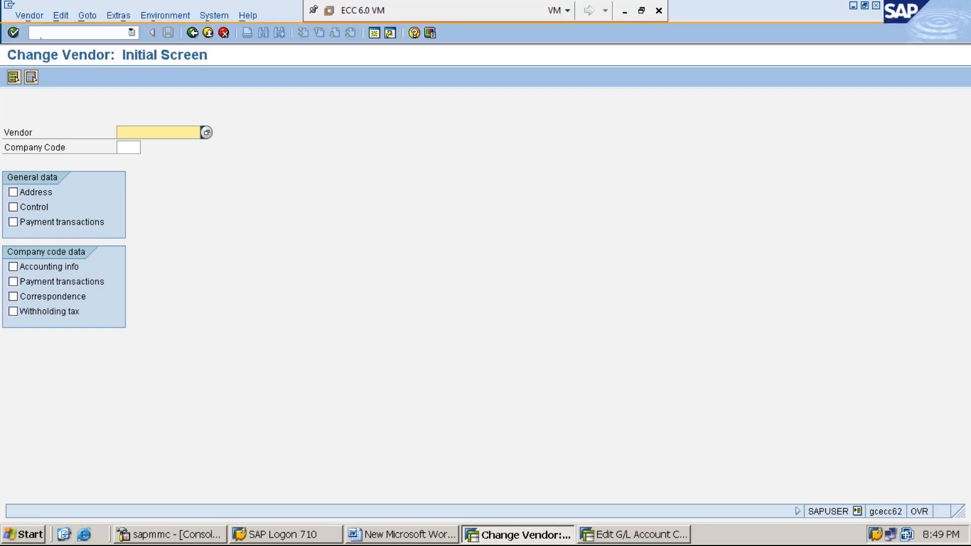
- Open the company code payment transactions data of the suggested vendor starting with 1 for company code MMI1
type("1")
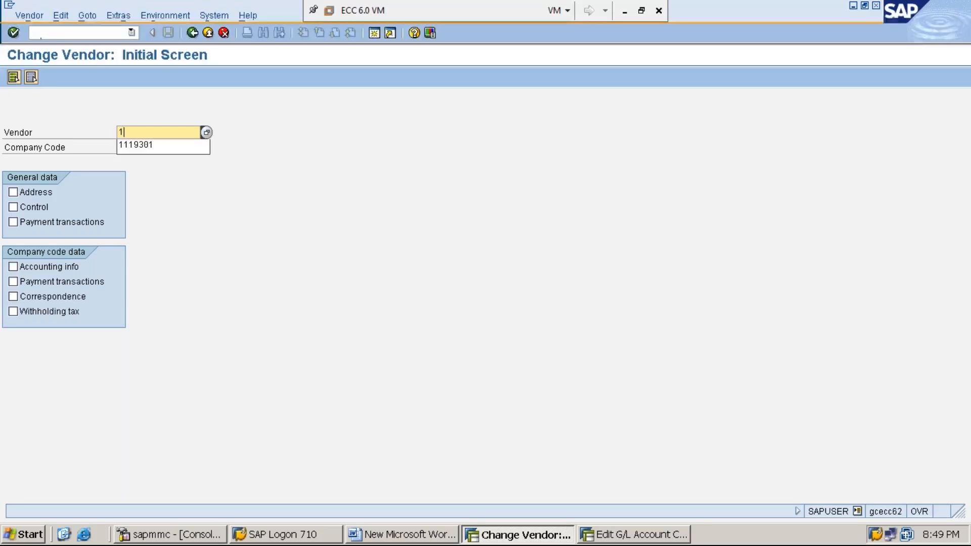
key("Down")
key("Return")
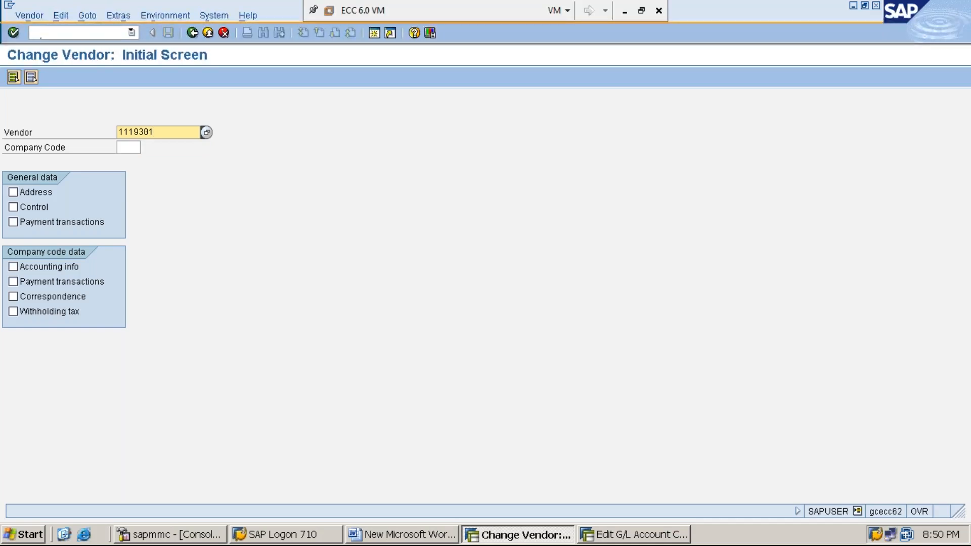
key("Tab")
type("MMI1")
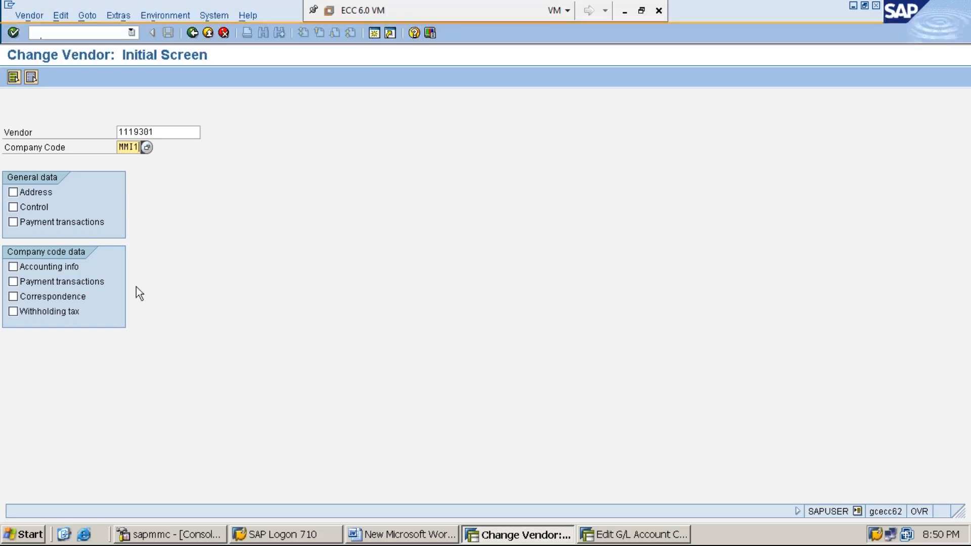
left_click(15, 281)
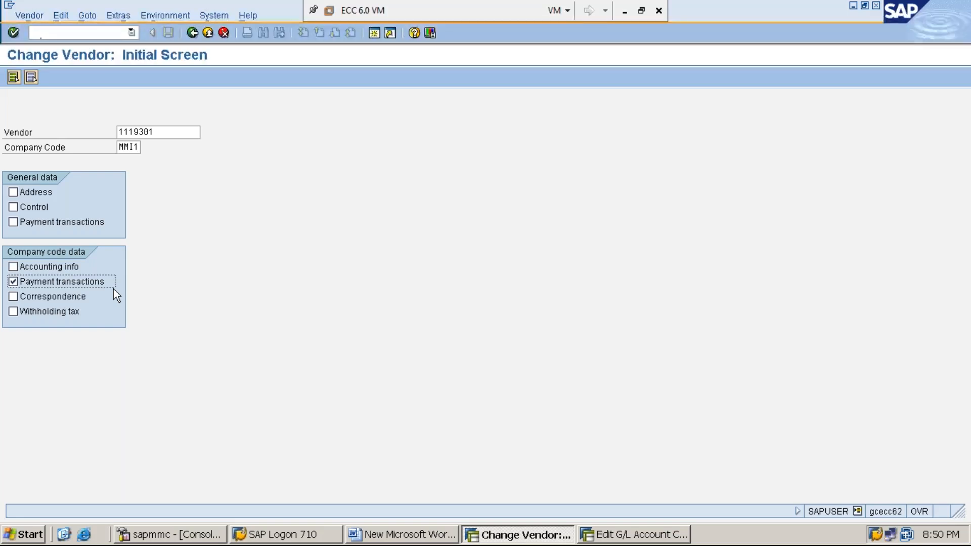
key("Return")
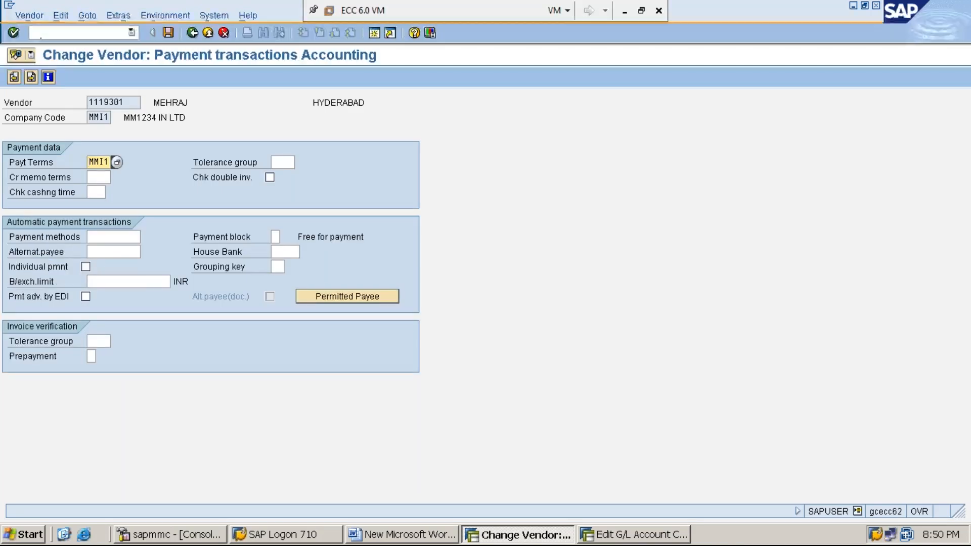
- Set the vendor's payment method for automatic payment transactions to 0 and save the vendor
left_click(106, 237)
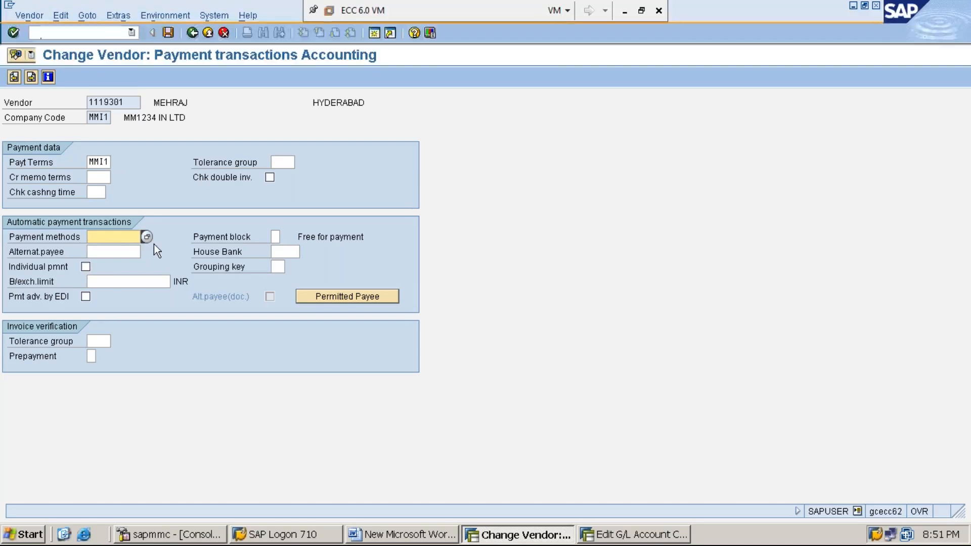
type("0")
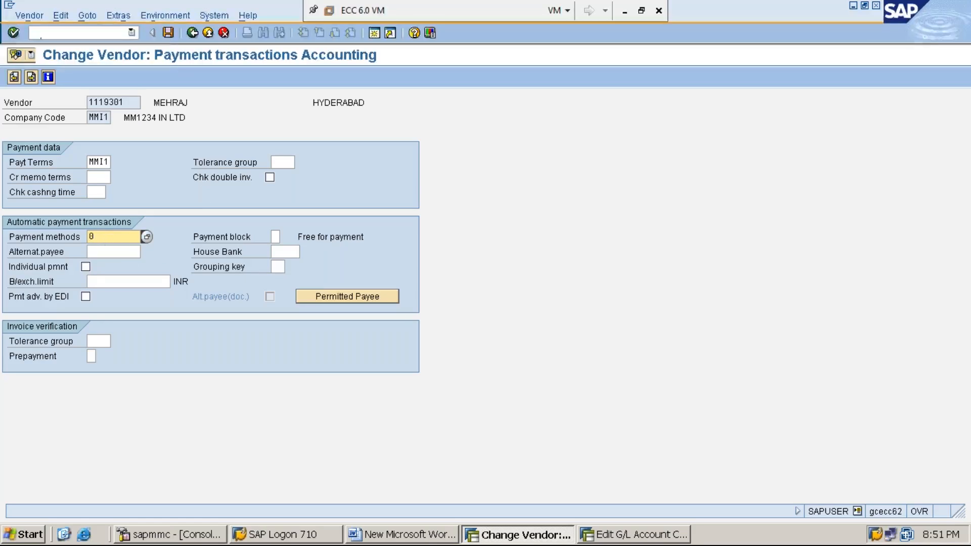
left_click(168, 34)
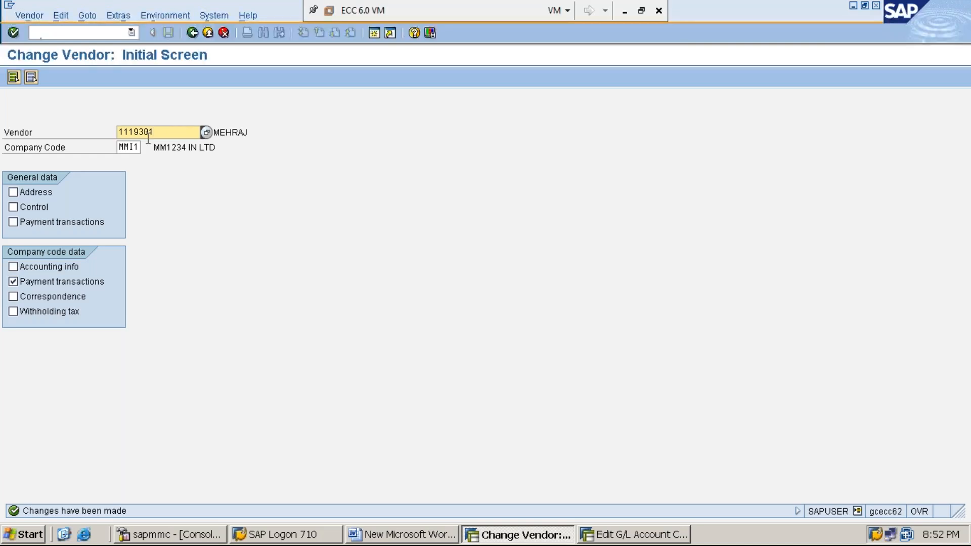
left_click(129, 151)
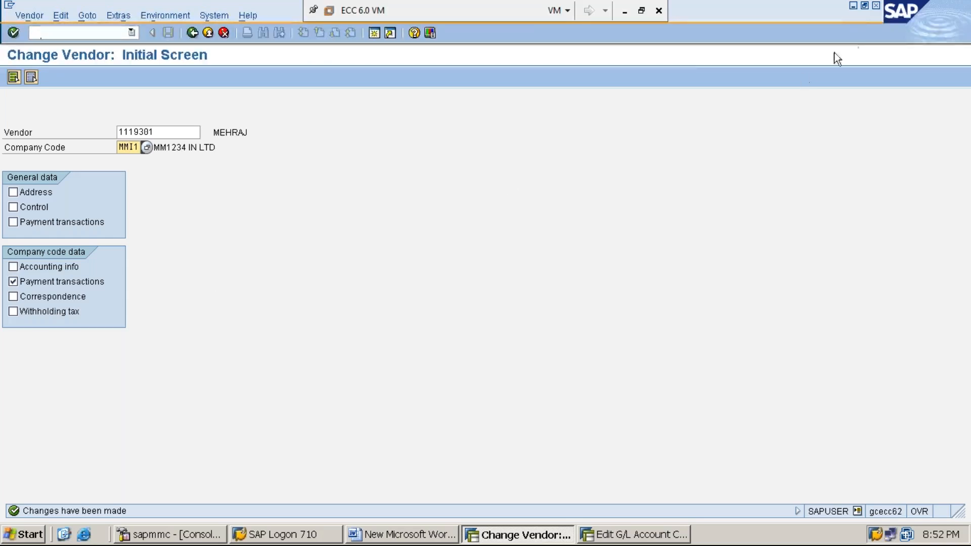
- Switch to the Word notes and add a new line reading STEP:3: MAINTAIN NUMBER RANGES FOR THE DOCUMENT TYPES-ZP
left_click(852, 7)
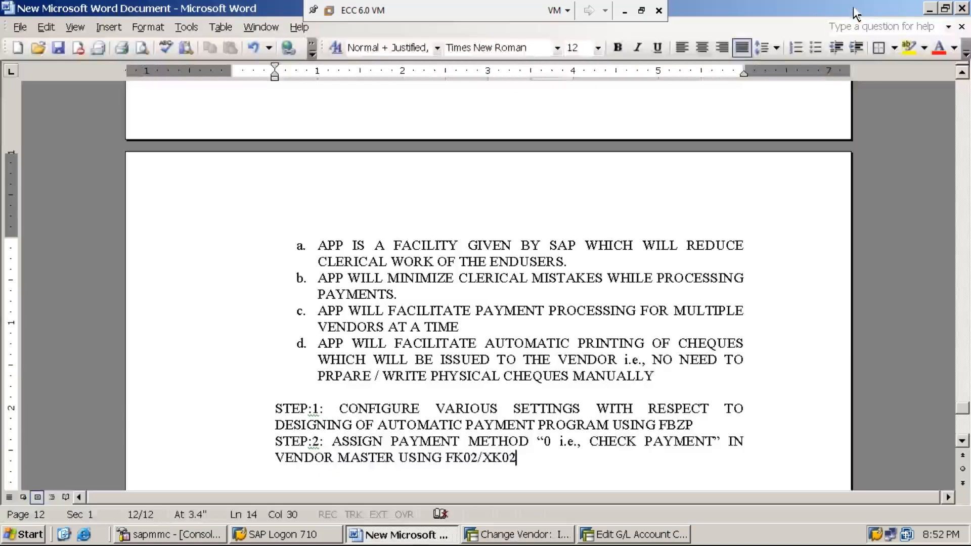
key("Return")
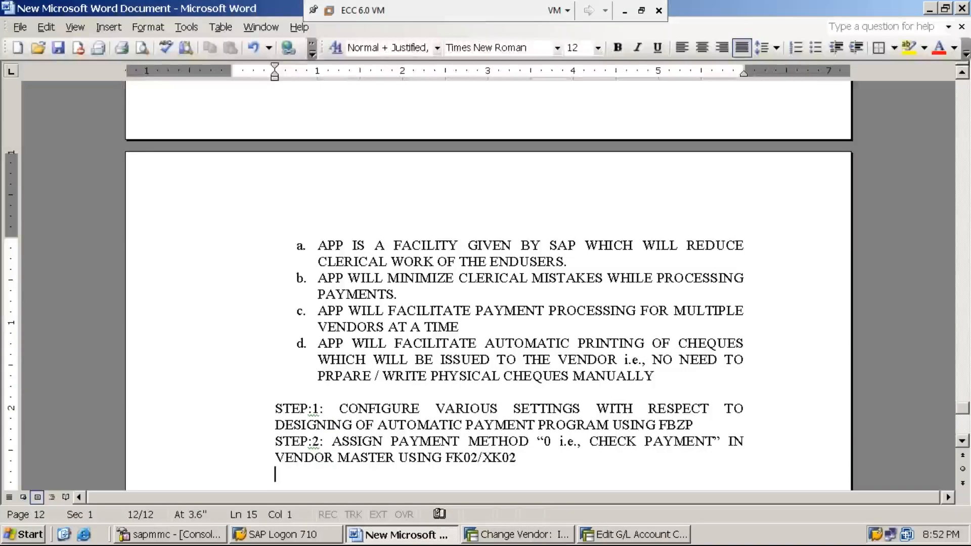
type("STEP:3: MAINTAIN NUMBER RANGES ")
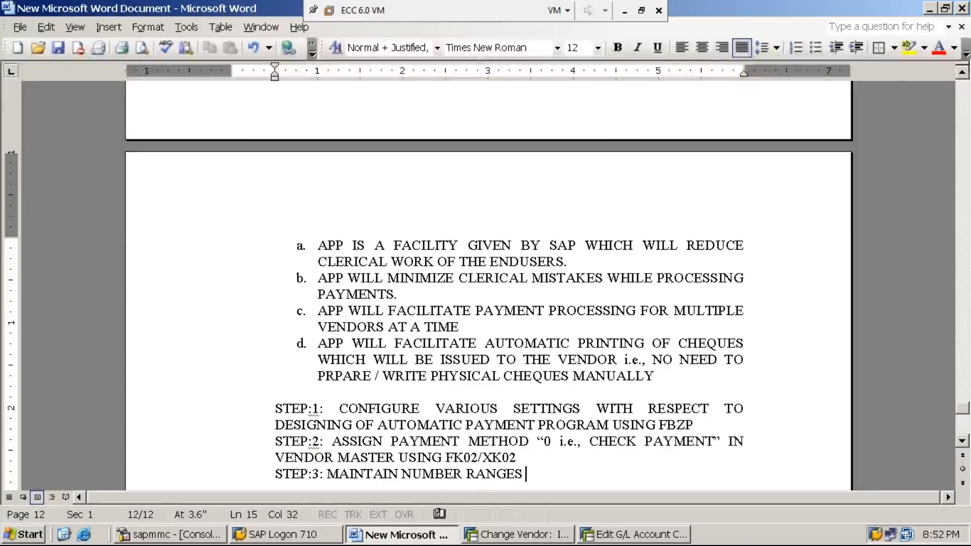
type("FOR THE DOCUME")
key("BackSpace")
type("MEN")
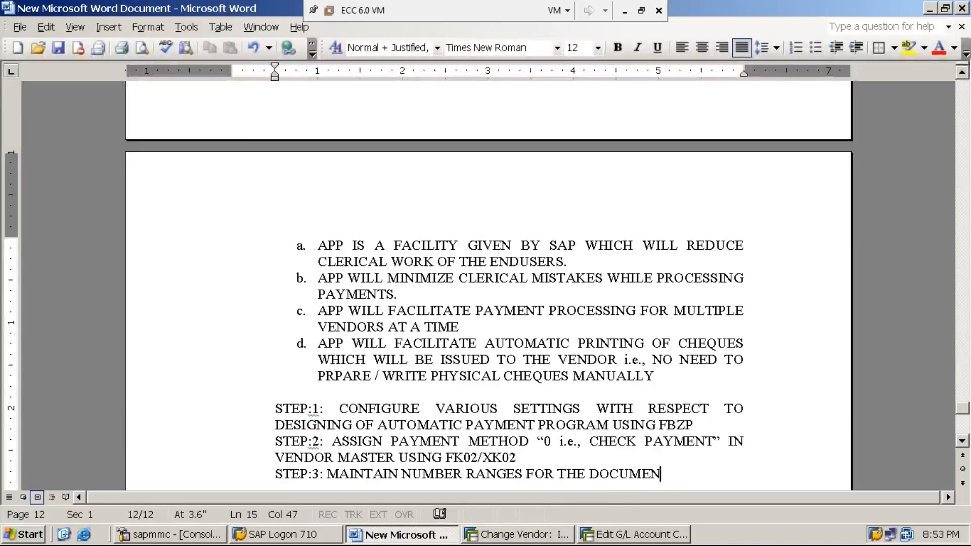
type("T TYPES")
key("BackSpace")
type("-ZP")
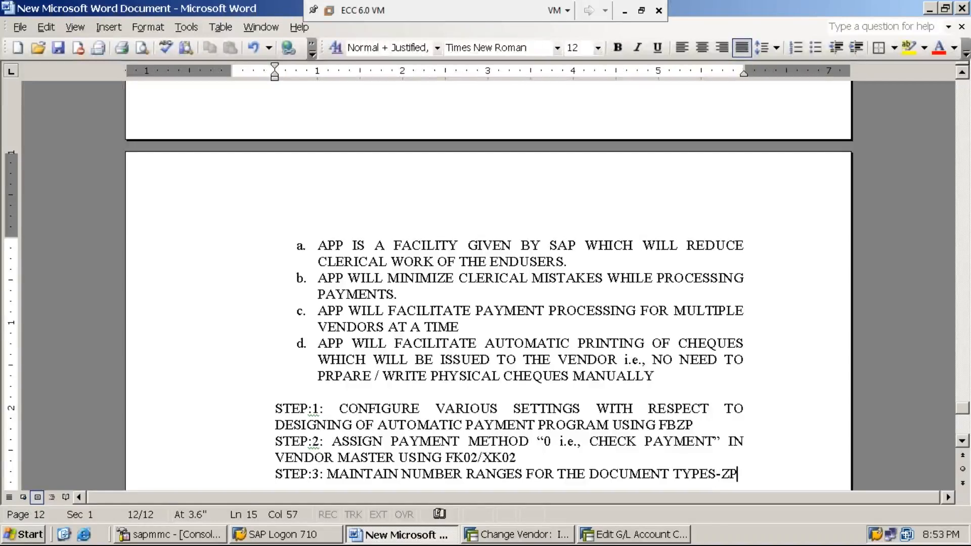
- Complete the STEP:3 line in the notes with "& ZV USING OBA7/FBN1"
key("Return")
type("&")
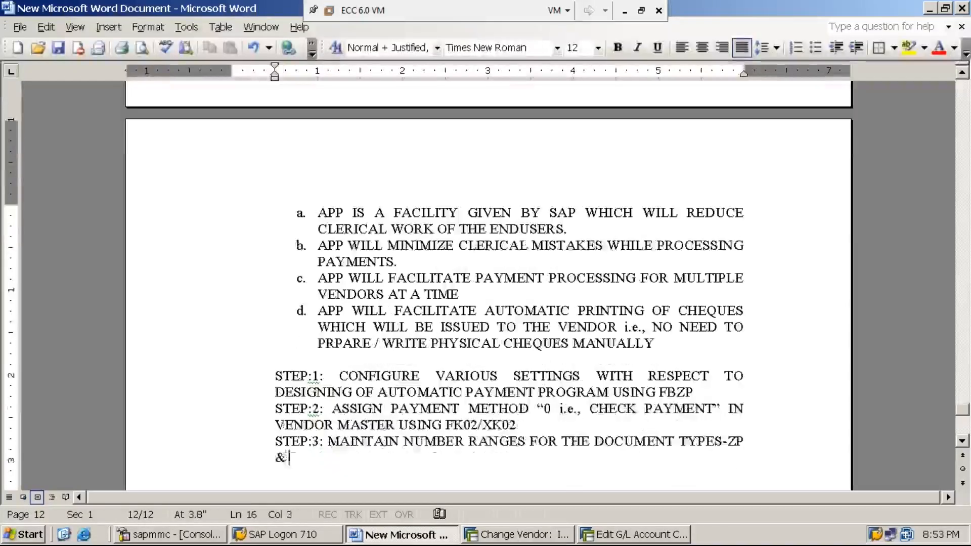
type("\"ZV")
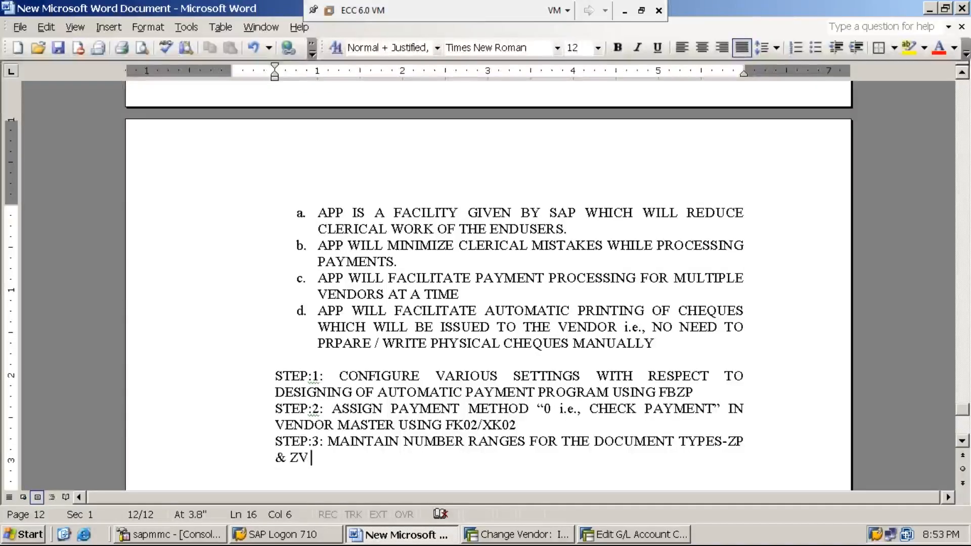
type("USING ")
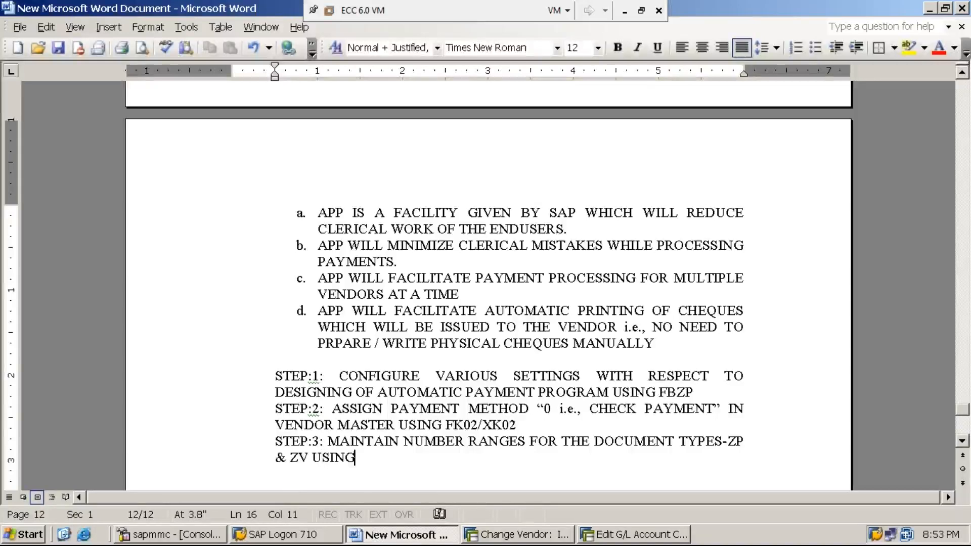
type("O")
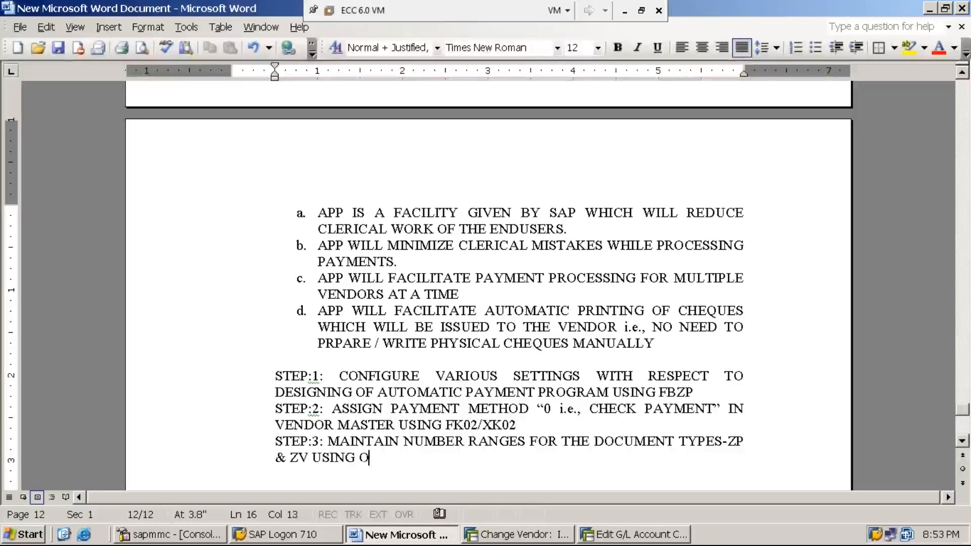
type("BA7")
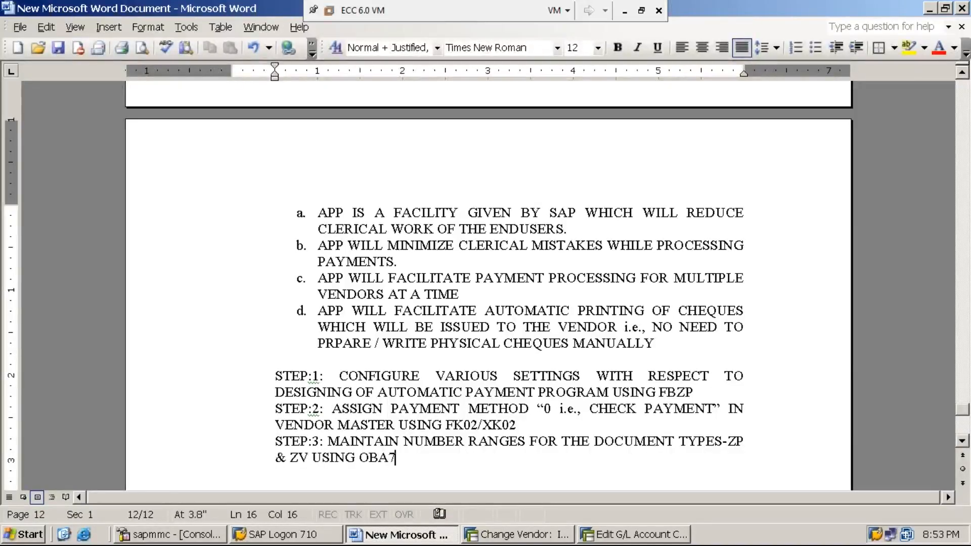
type("/FBN1")
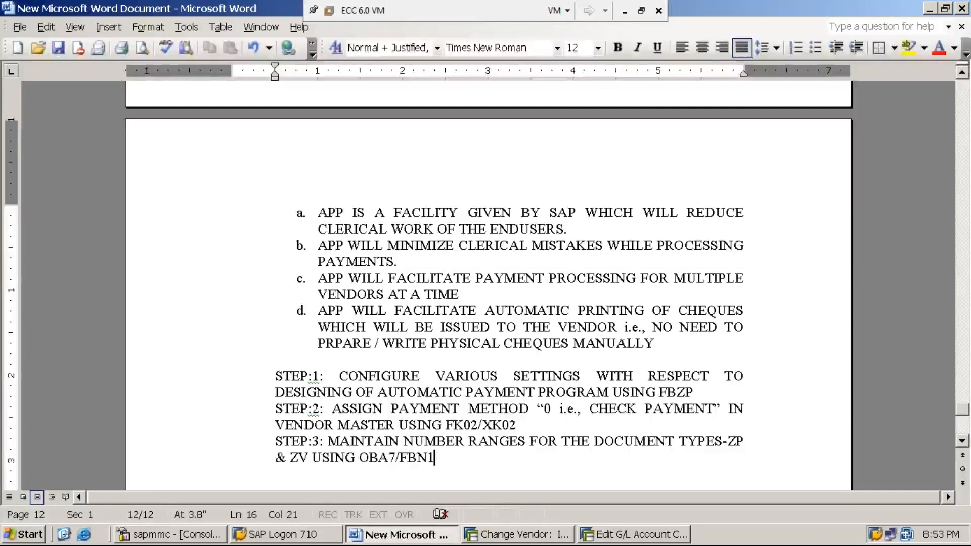
- Switch to the SAP session showing the vendor change, leave that transaction and open OBA7
left_click(624, 11)
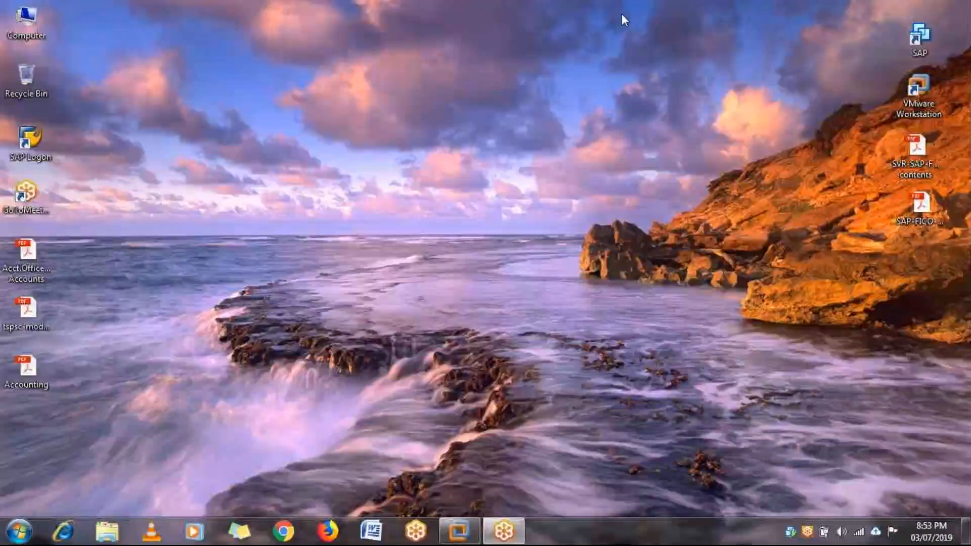
mouse_move(458, 530)
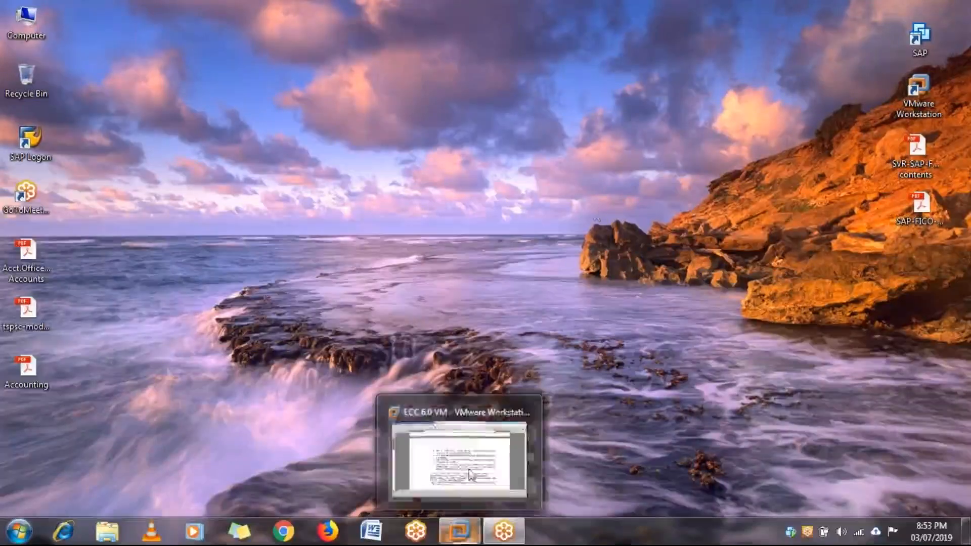
left_click(496, 468)
left_click(531, 538)
left_click(104, 33)
type("/n")
key("Return")
type("OBA7")
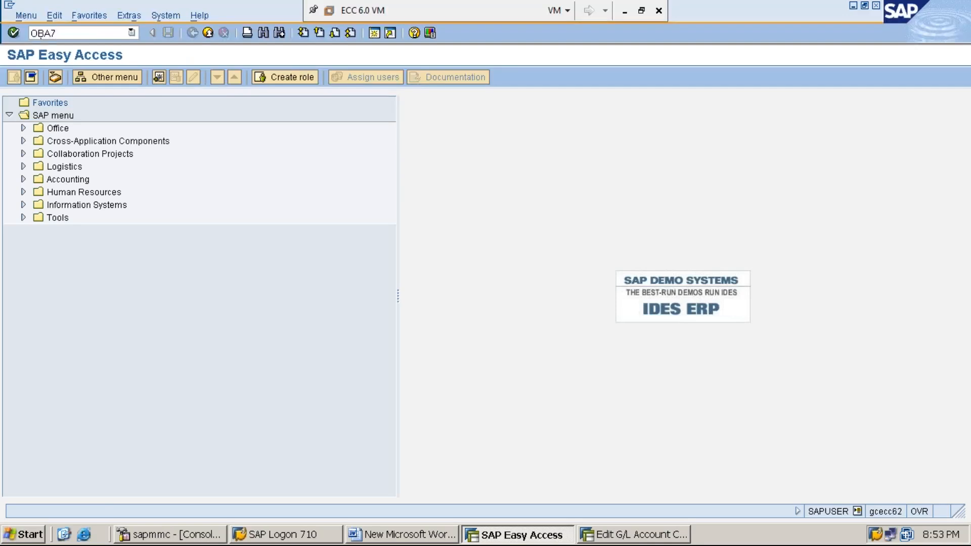
key("Return")
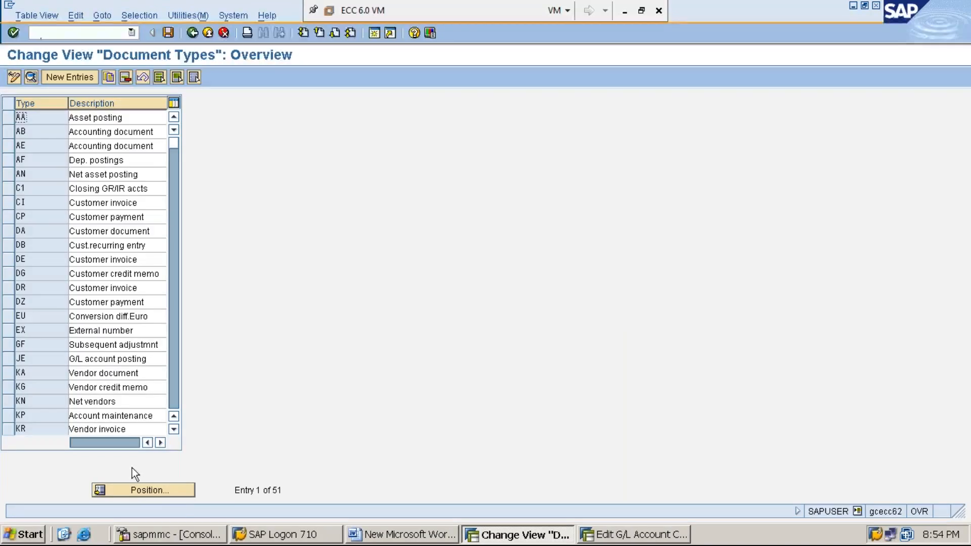
- Position the document types list at ZP and open the details of that document type
left_click(158, 491)
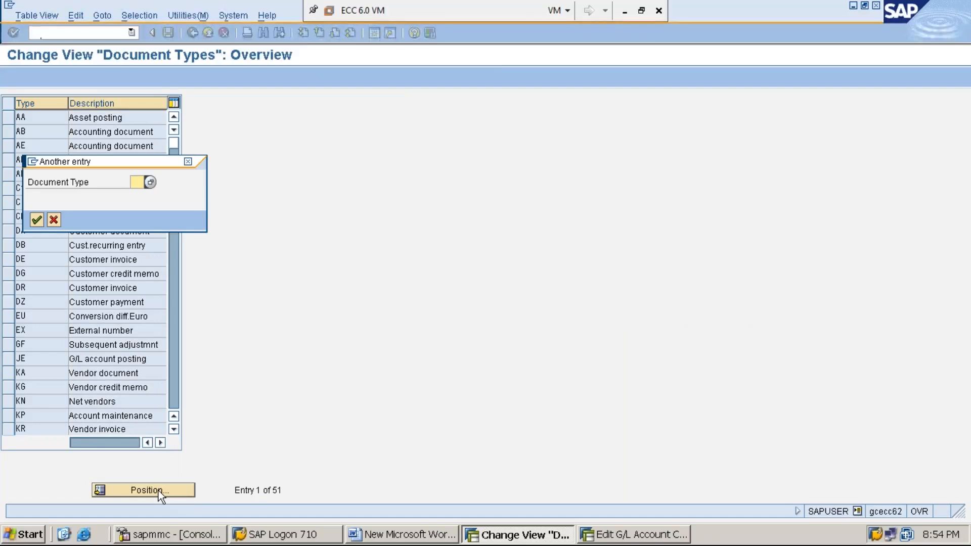
type("ZP")
key("Return")
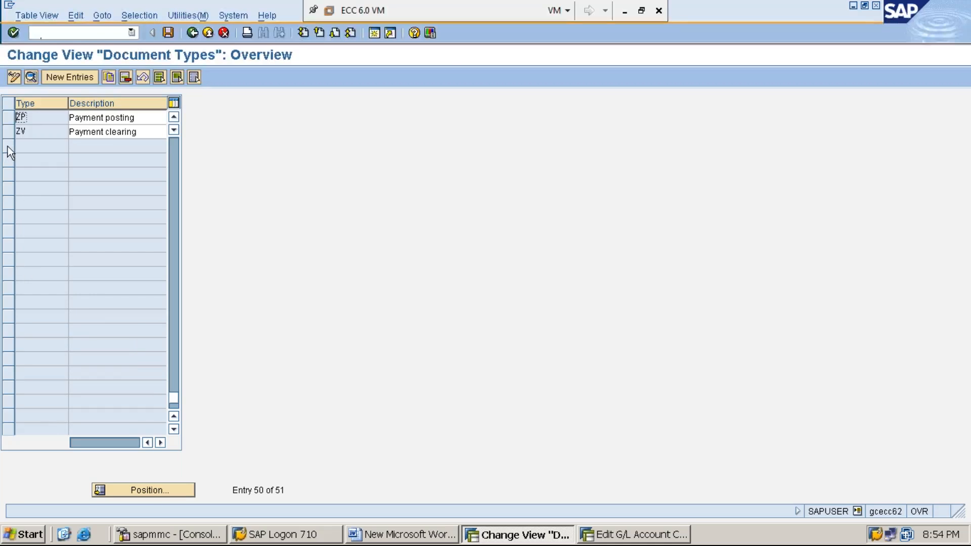
left_click(8, 118)
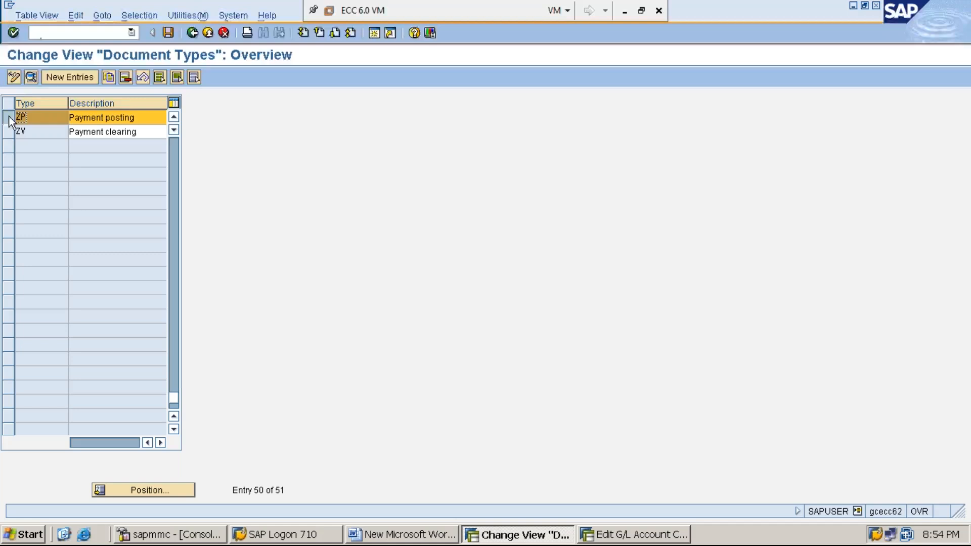
left_click(31, 79)
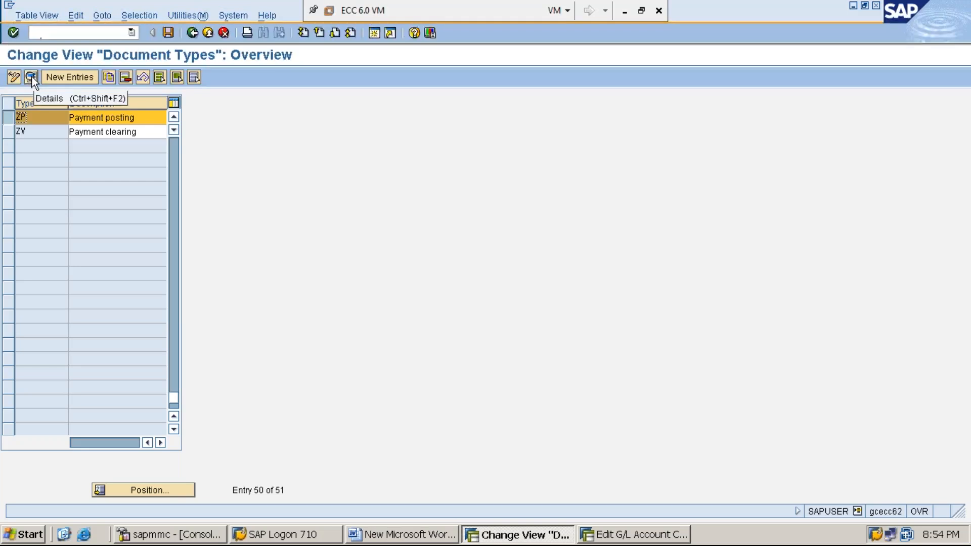
left_click(31, 78)
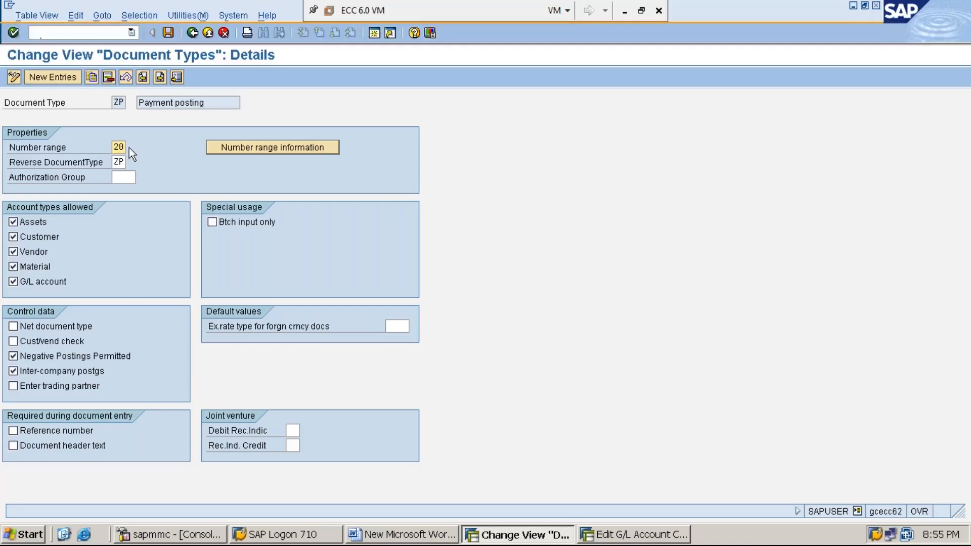
- Go from ZP's number range information to the editable accounting document intervals of company code MMI1
left_click(290, 152)
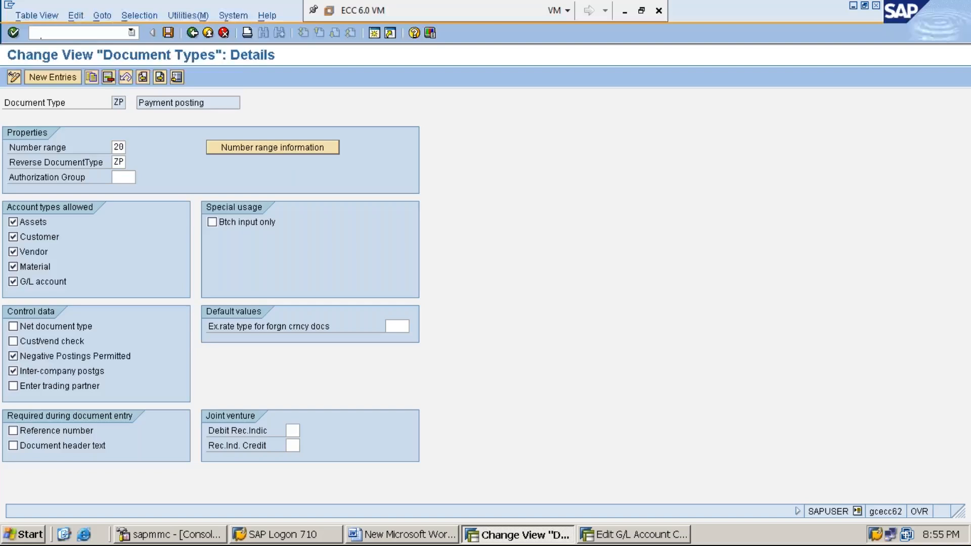
type("MMI1")
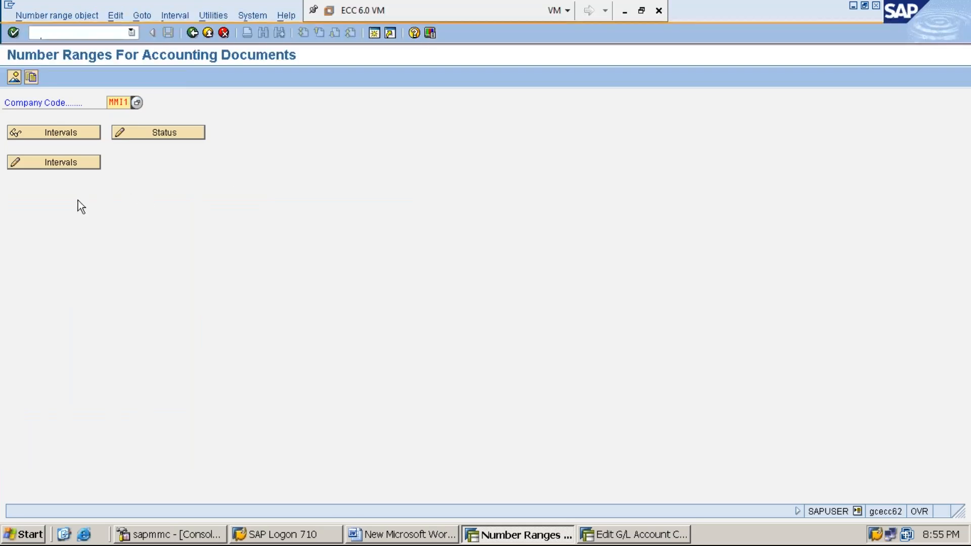
left_click(71, 163)
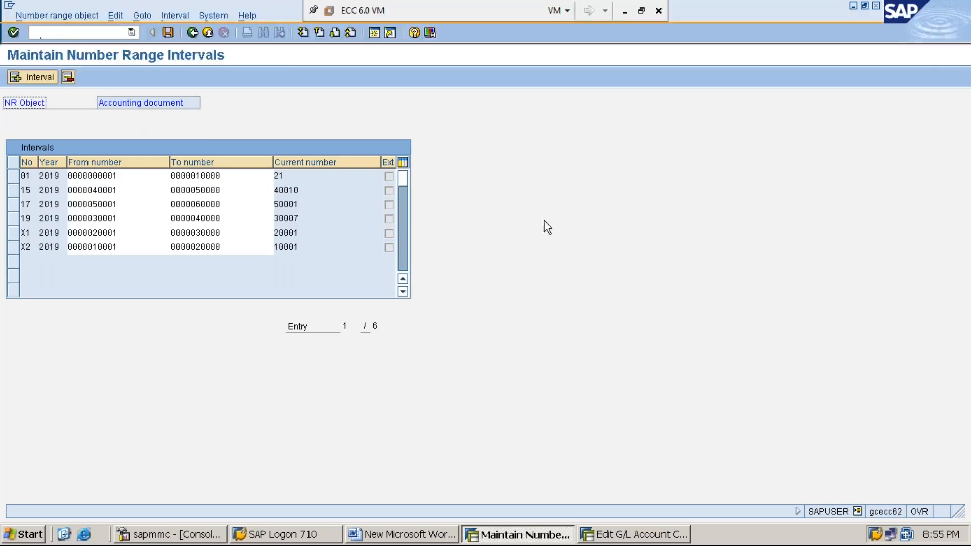
left_click(624, 13)
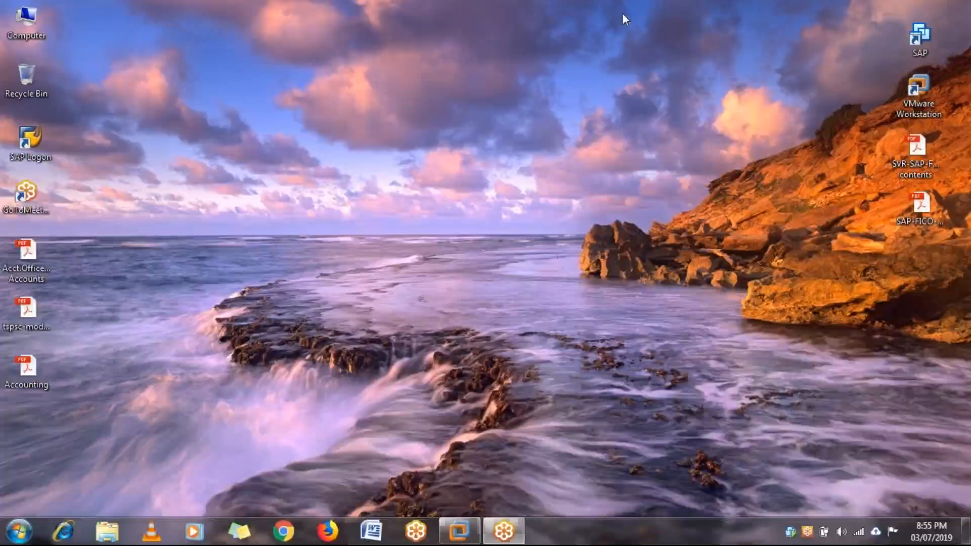
left_click(470, 532)
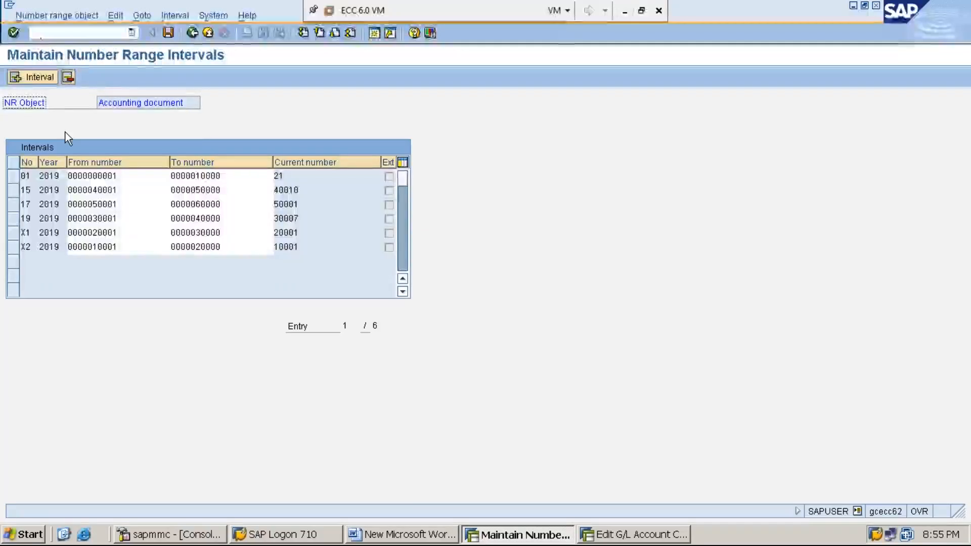
- Start a new number range interval with number 20 and year 2019
left_click(27, 75)
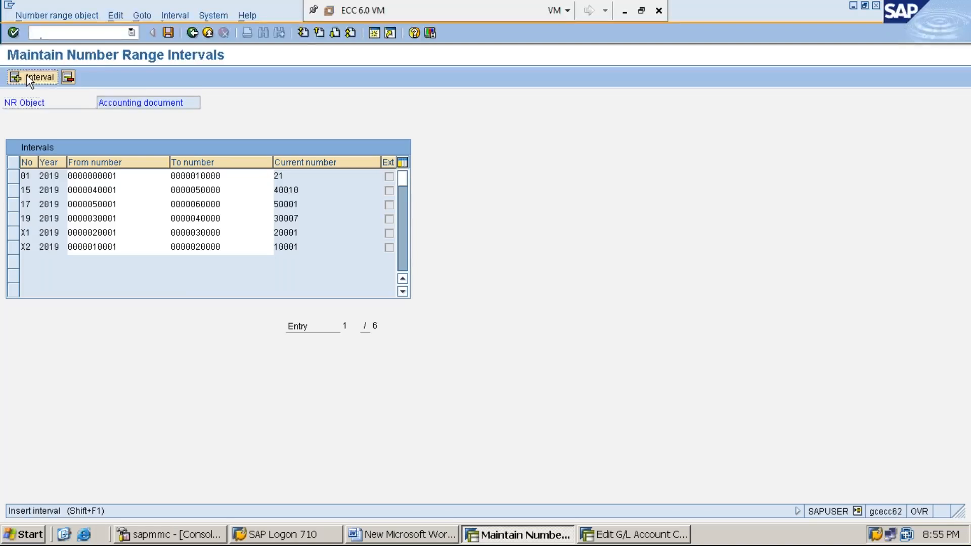
left_click_drag(120, 137, 281, 138)
type("2")
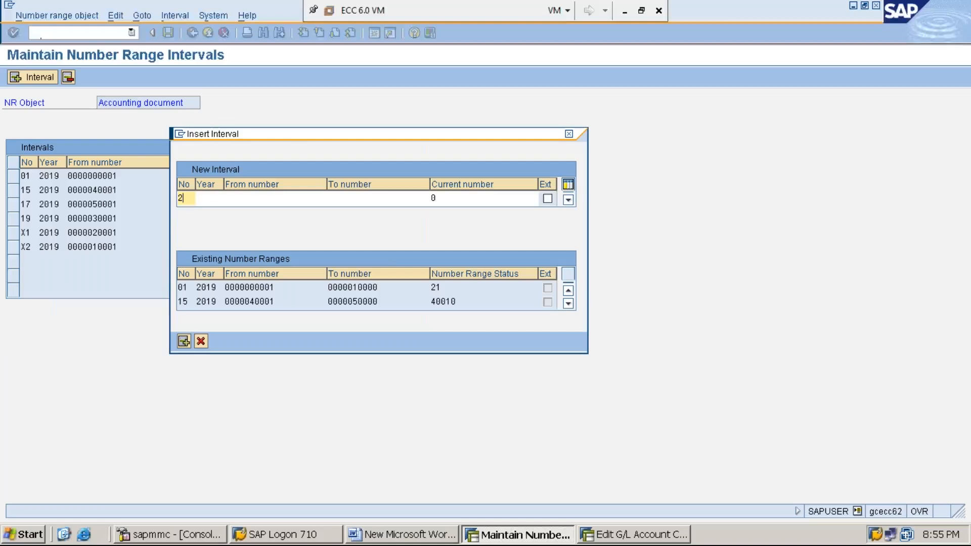
type("0")
key("Tab")
type("2019")
key("Down")
key("Return")
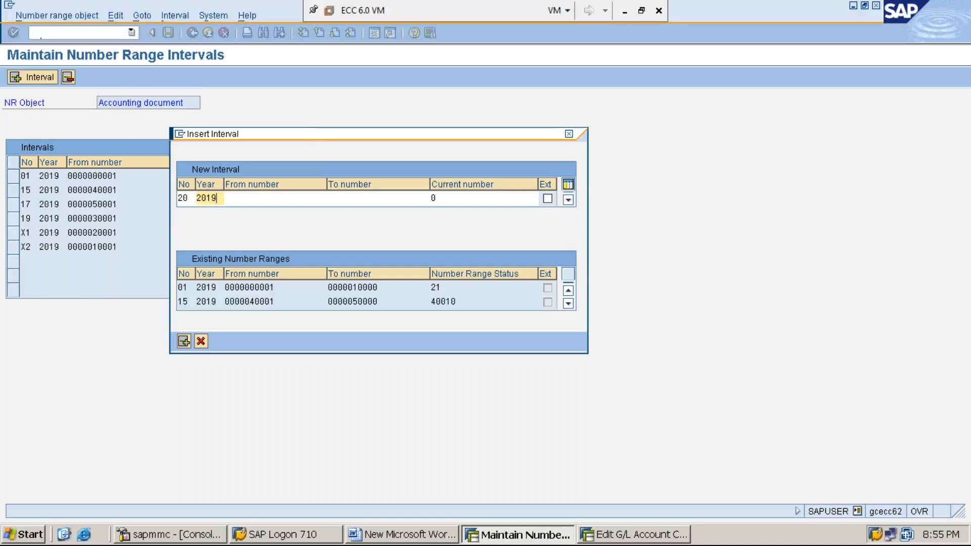
left_click_drag(310, 140, 411, 209)
- Take the start number 60001 from the free intervals, set the end number to 70000 and insert the interval
left_click(355, 266)
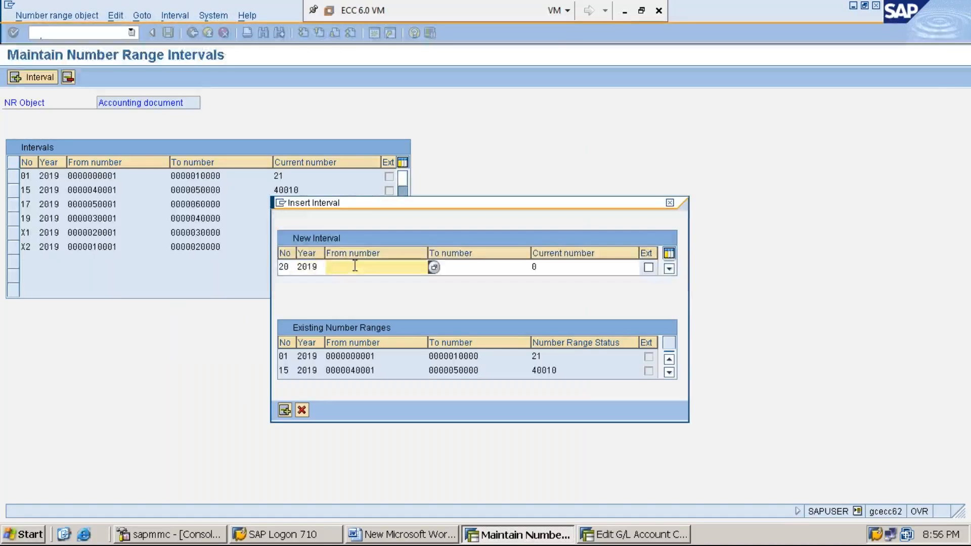
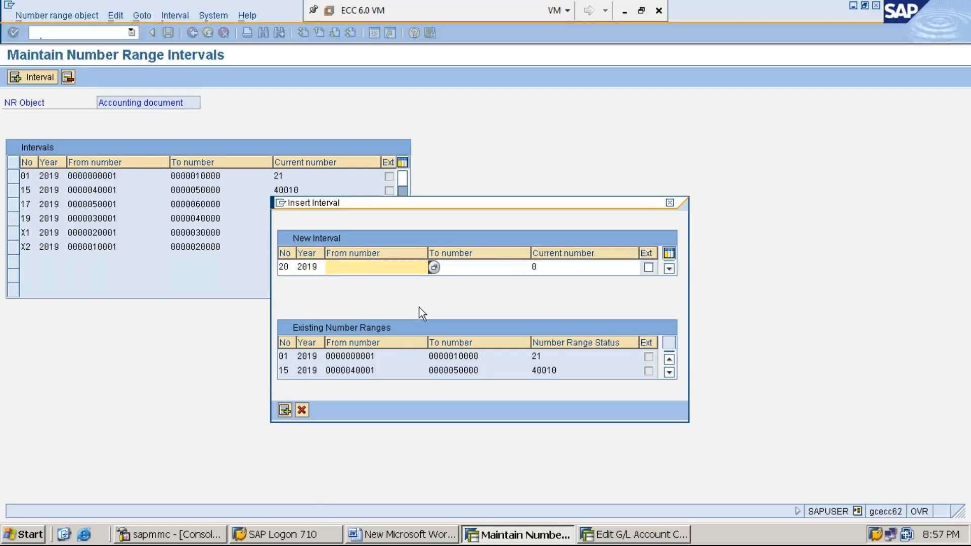
left_click(434, 267)
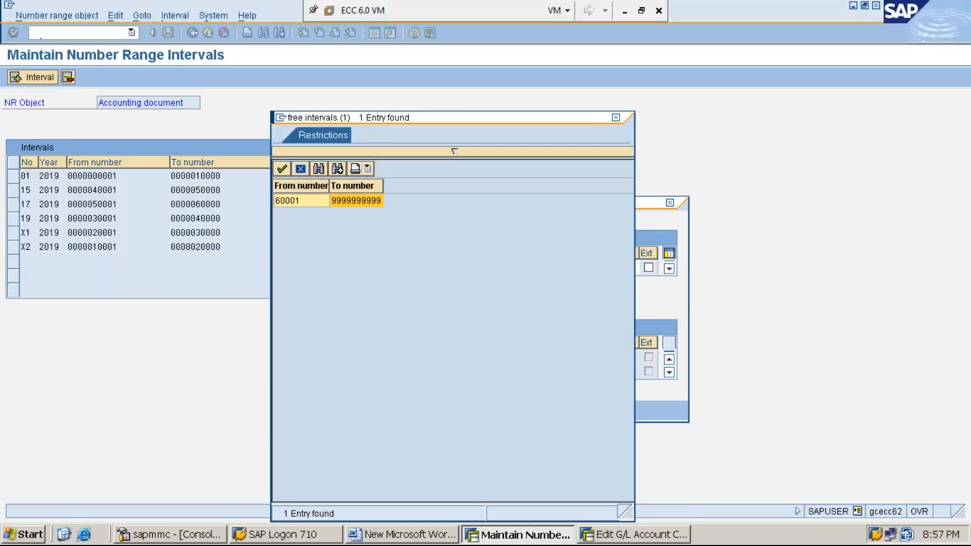
double_click(296, 201)
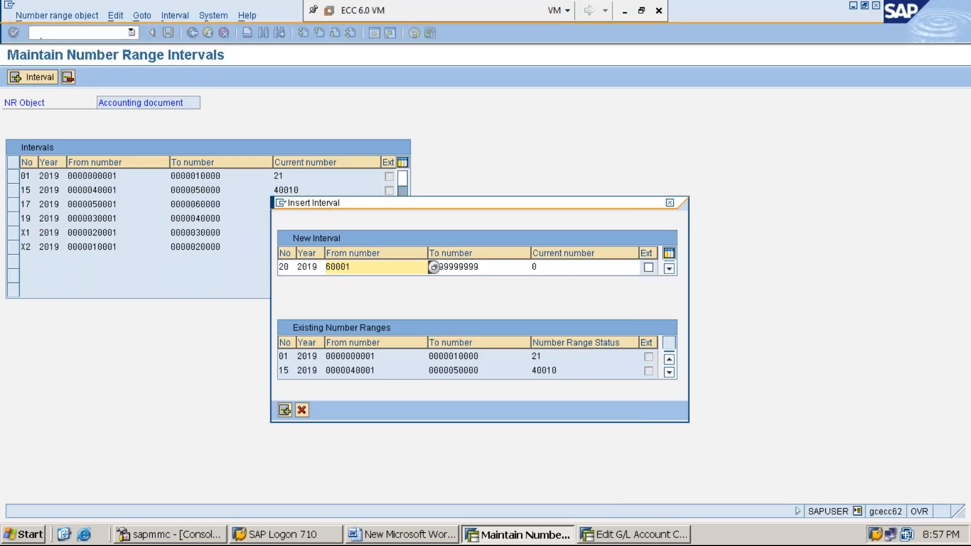
left_click(498, 268)
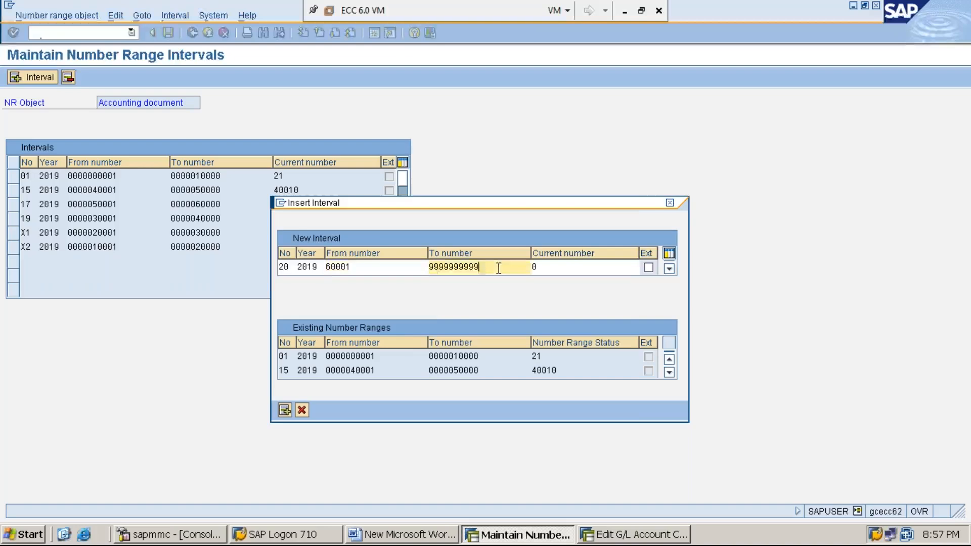
key("BackSpace")
key("BackSpace")
key("BackSpace")
key("BackSpace")
key("BackSpace")
key("BackSpace")
key("BackSpace")
key("BackSpace")
key("BackSpace")
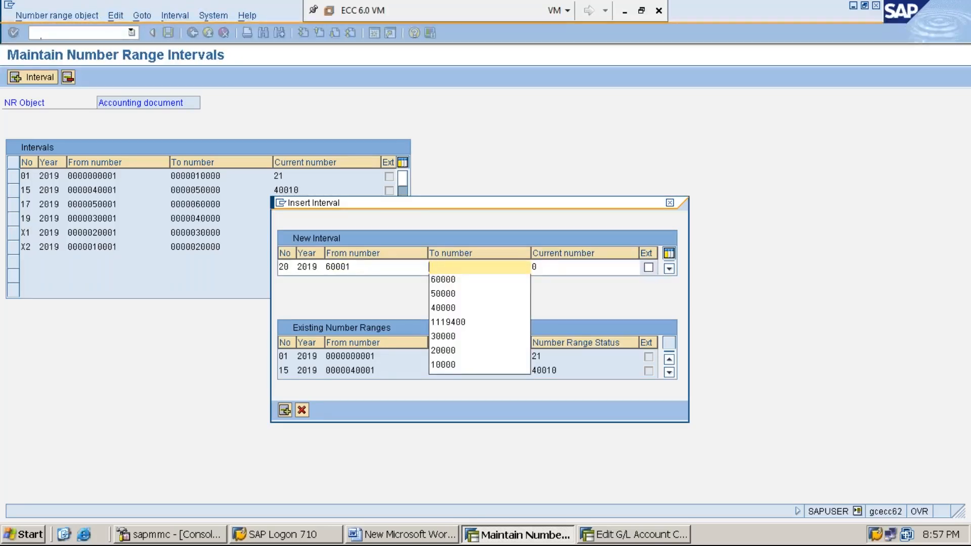
type("70000")
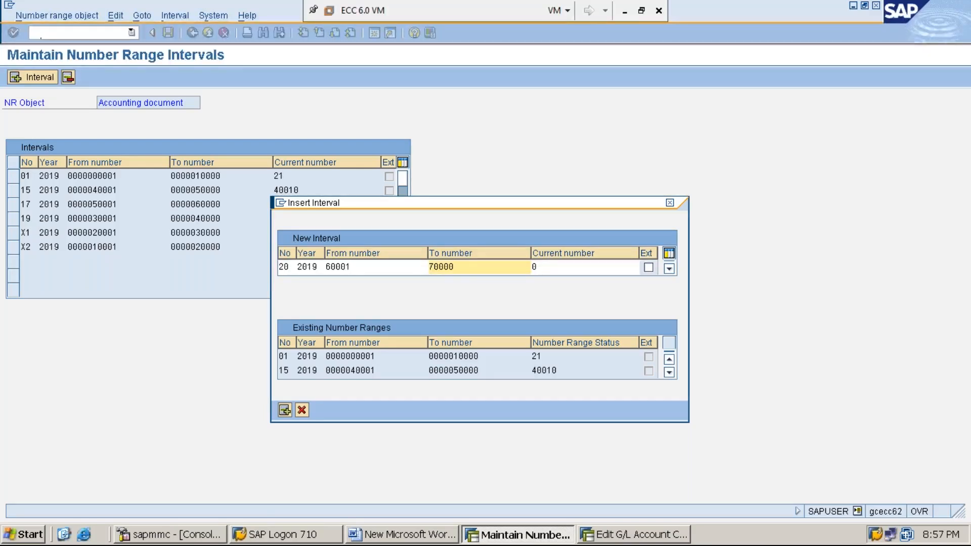
key("Return")
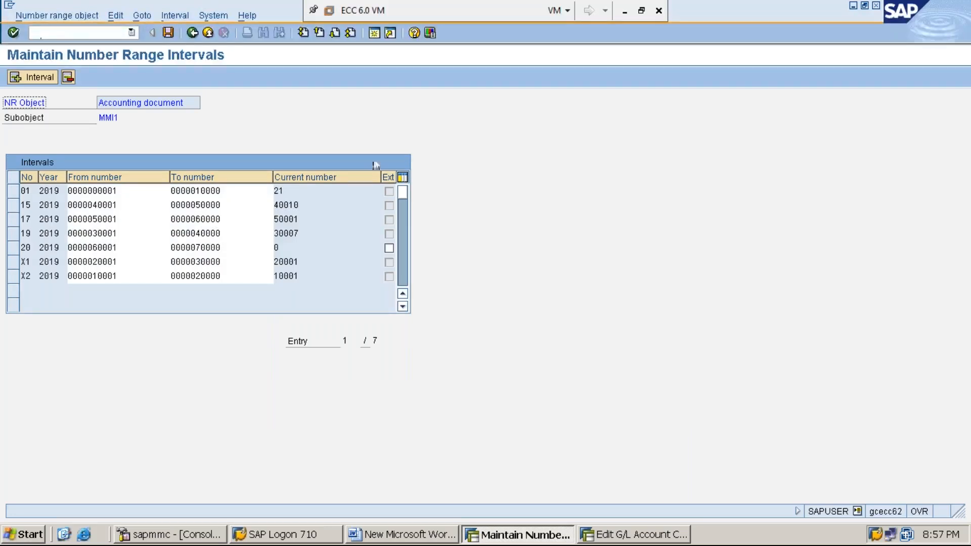
- Save the number range intervals, accept the transport notice and return to the document types overview
left_click(169, 32)
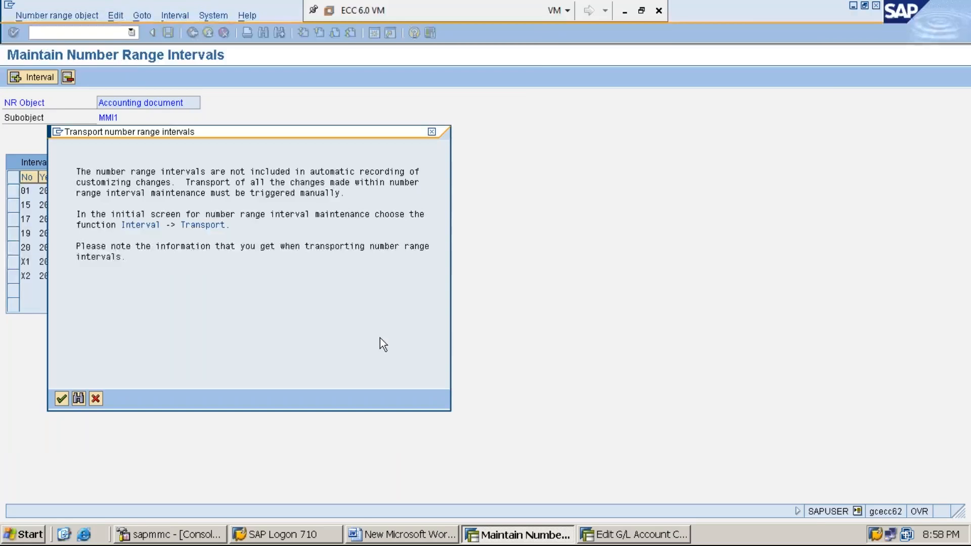
key("Return")
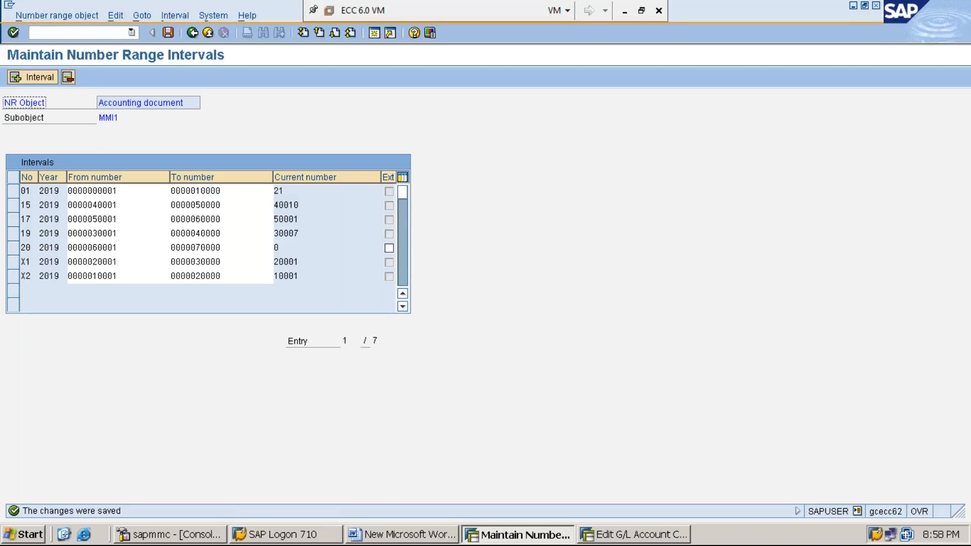
left_click(193, 33)
left_click(193, 33)
left_click(193, 33)
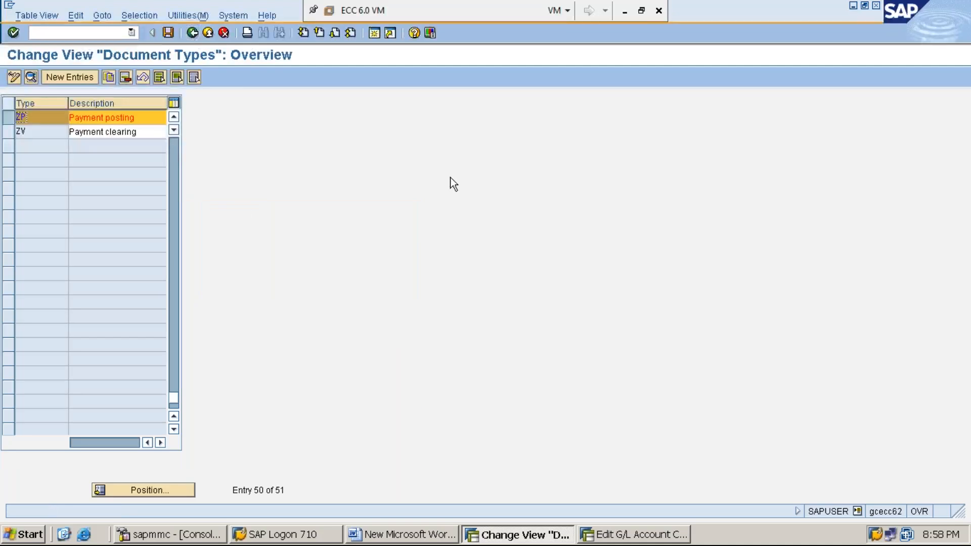
left_click(625, 11)
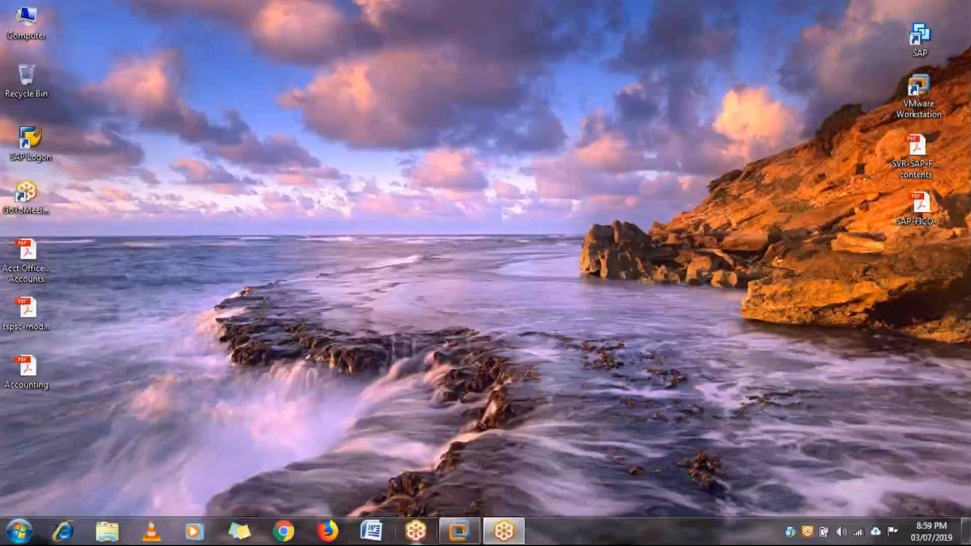
- Switch back to the SAP virtual machine and check the number range in the details of document type ZV
left_click(459, 531)
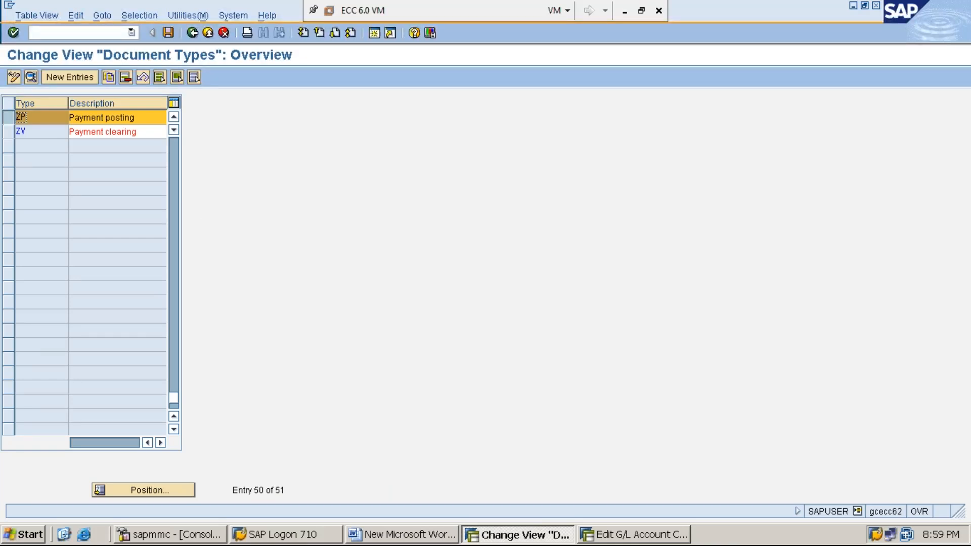
left_click(9, 121)
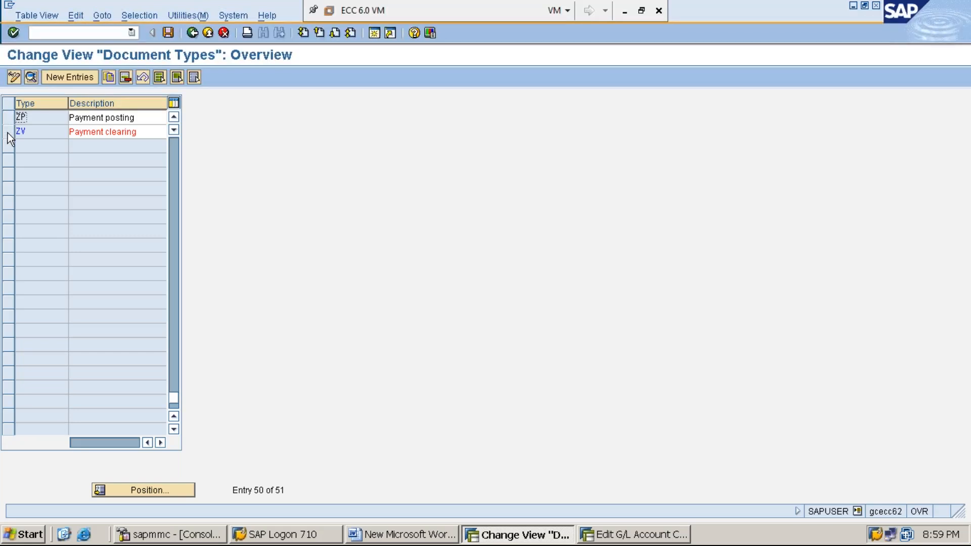
left_click(8, 132)
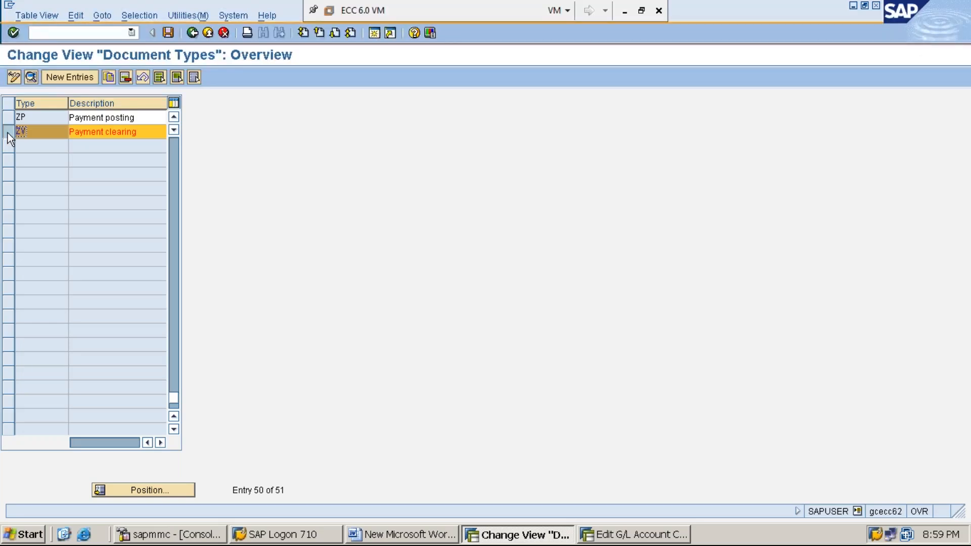
left_click(31, 78)
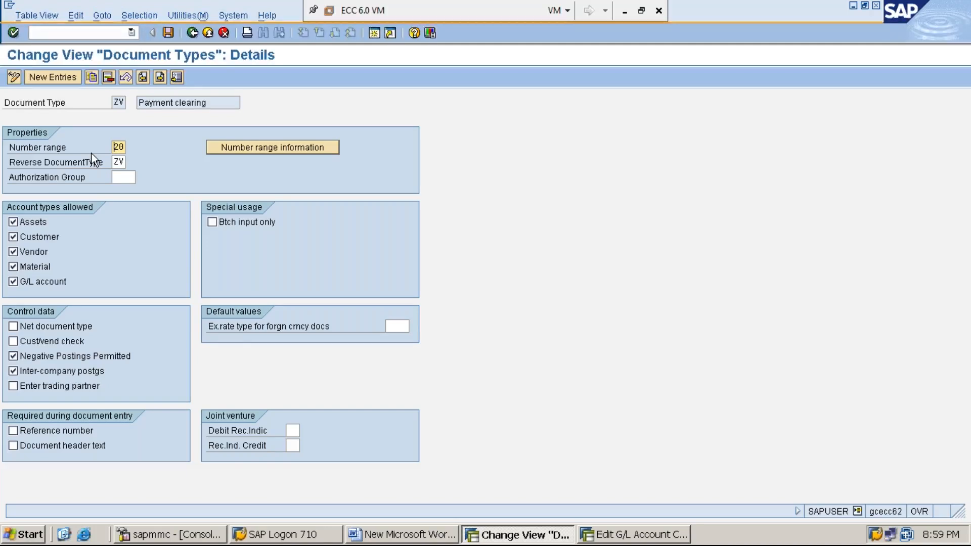
left_click(43, 148)
- In Word, add the line "STEP:4: PROCESS VENDOR INVOICE FOR THE PURCHASES MADE OF RS.99,999/- USING F-43" below step 3
left_click(852, 6)
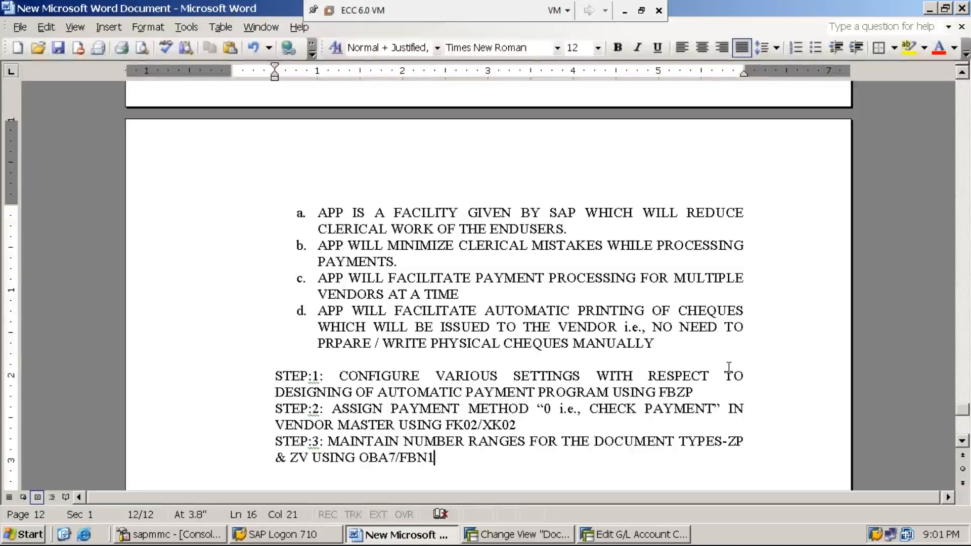
key("Return")
type("STE")
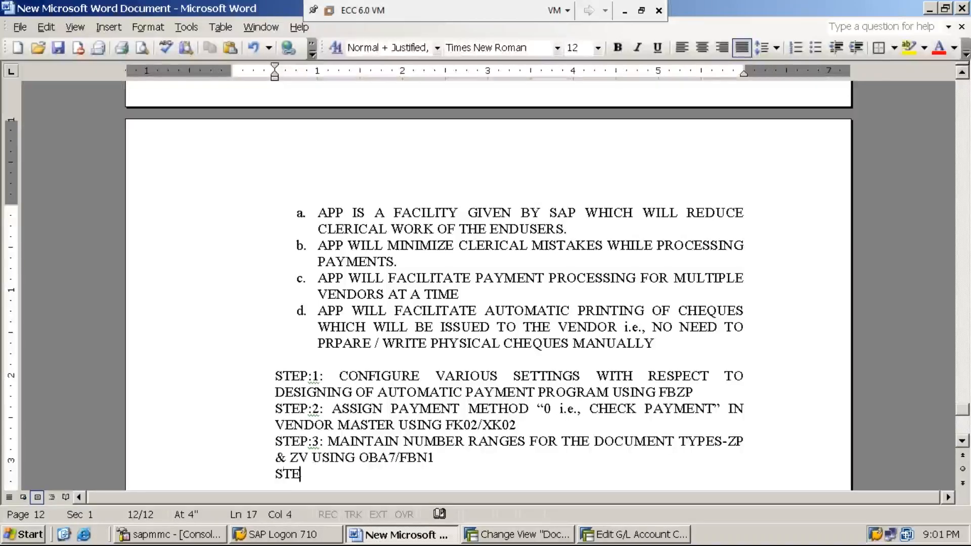
type("P:4: ")
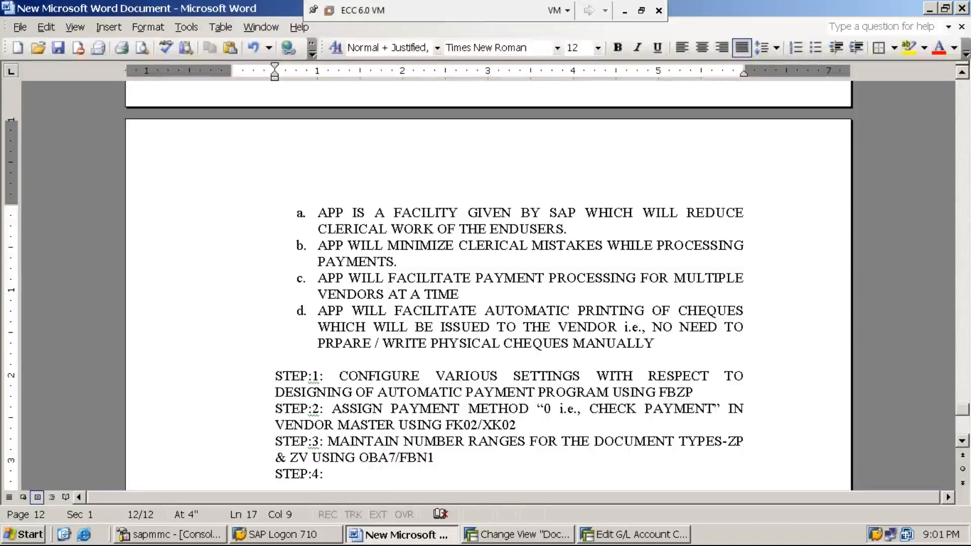
type("PROCESS")
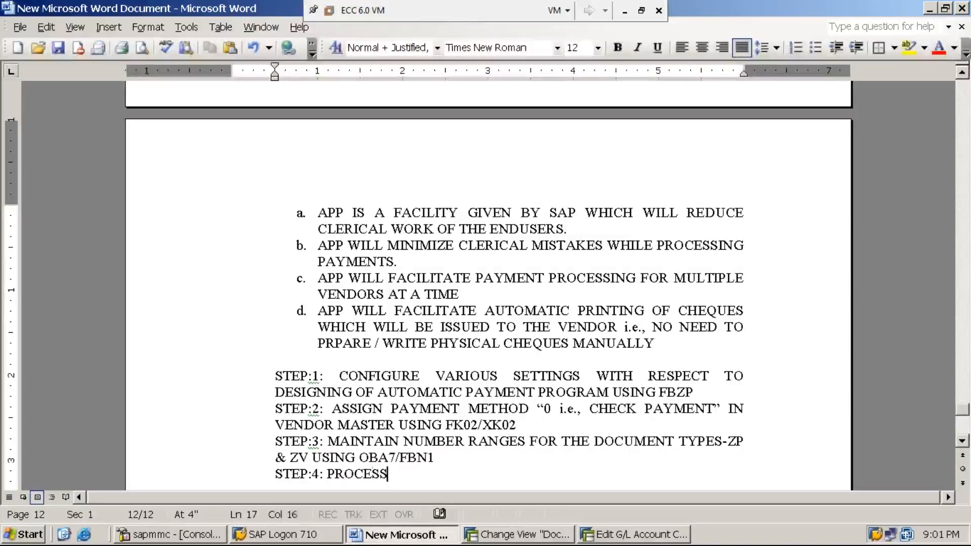
type(" VENDOR INVOICE")
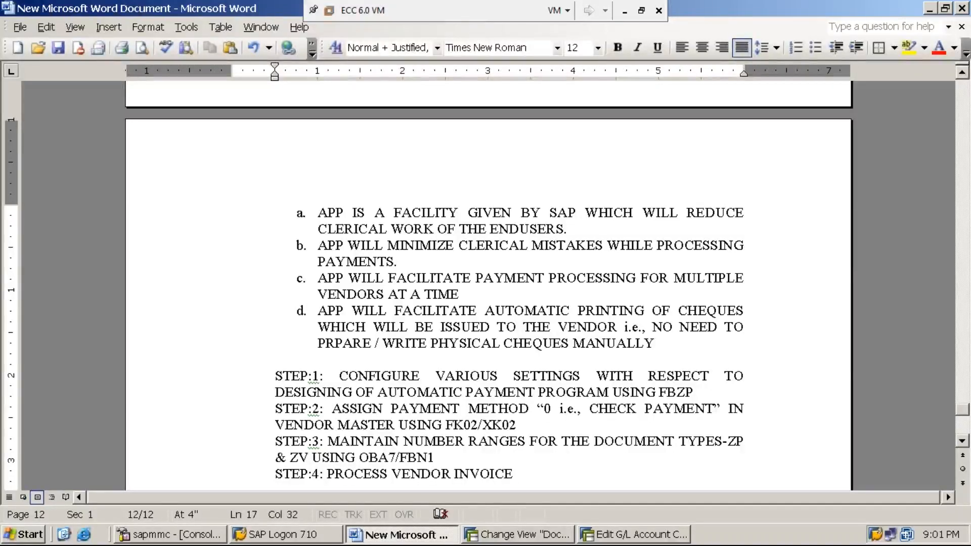
type("FOR THE P")
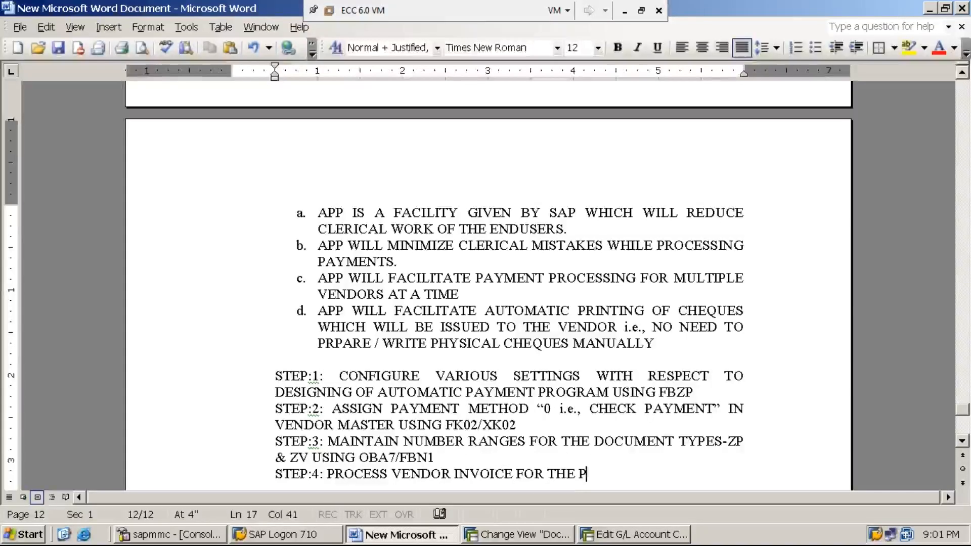
type("URCHASE")
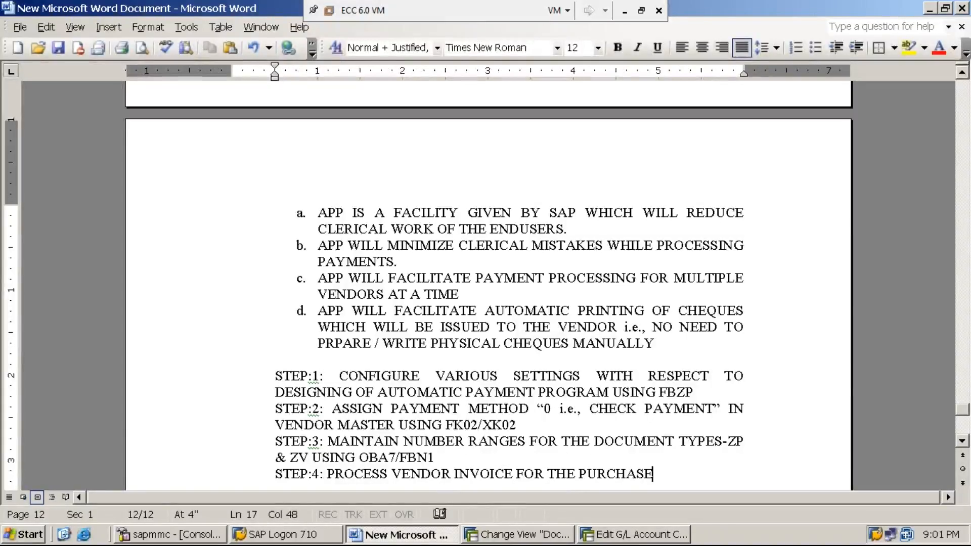
type("S MADE OF R")
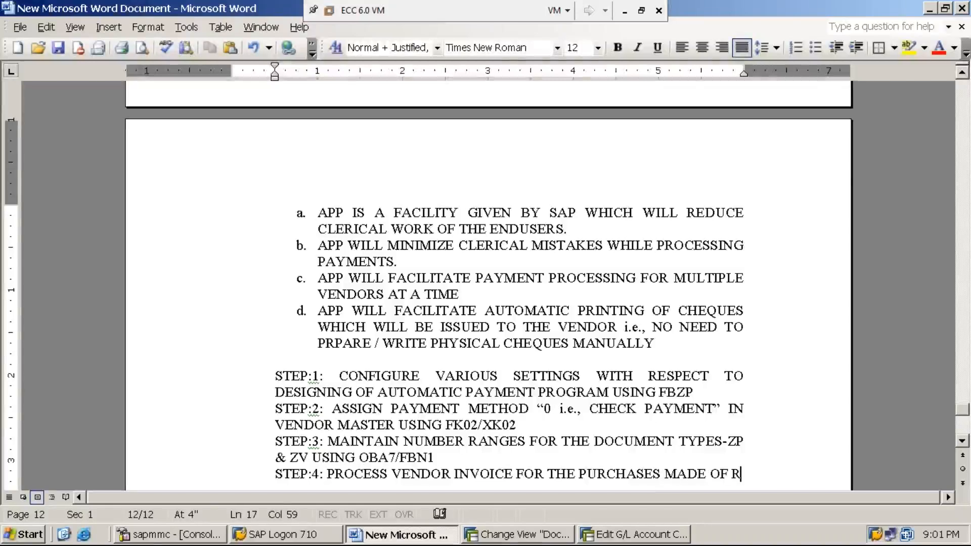
type("S.")
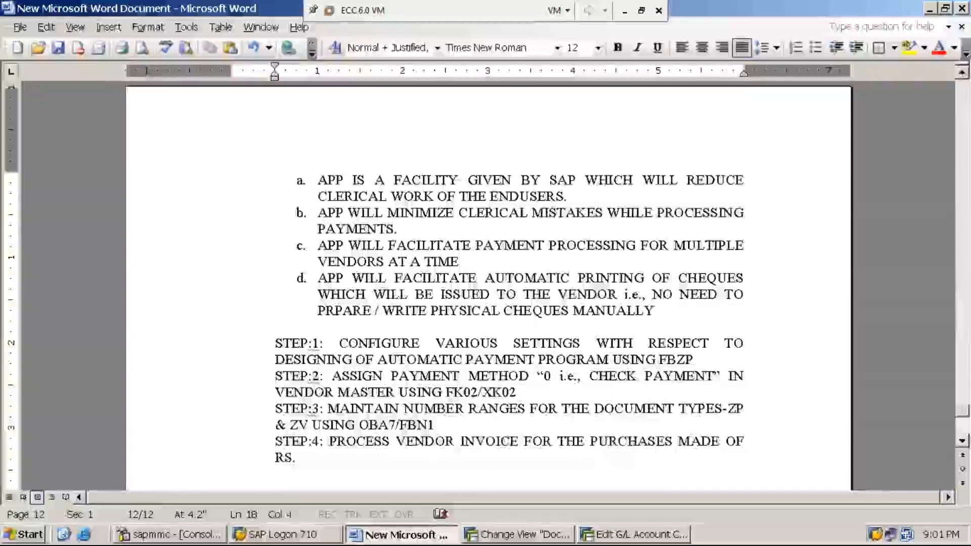
type("99")
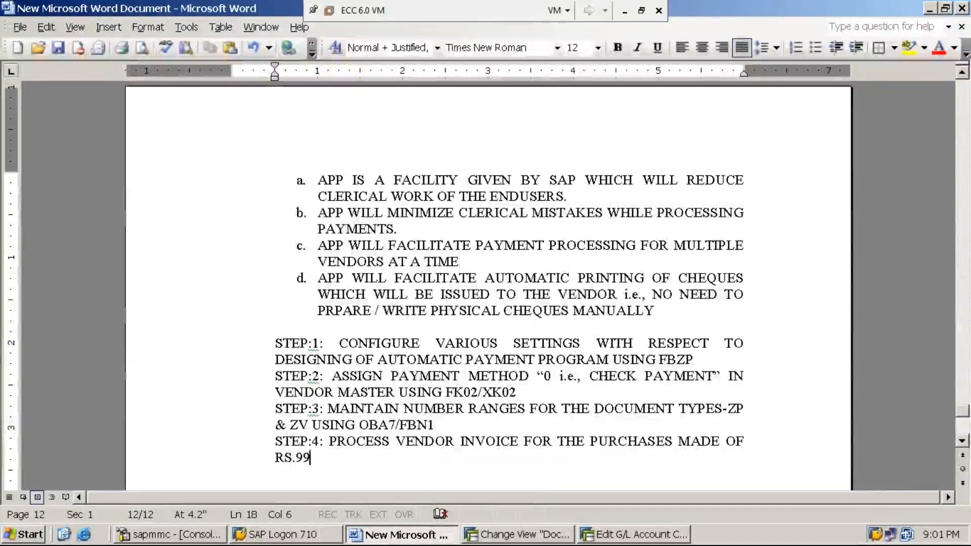
type(".999")
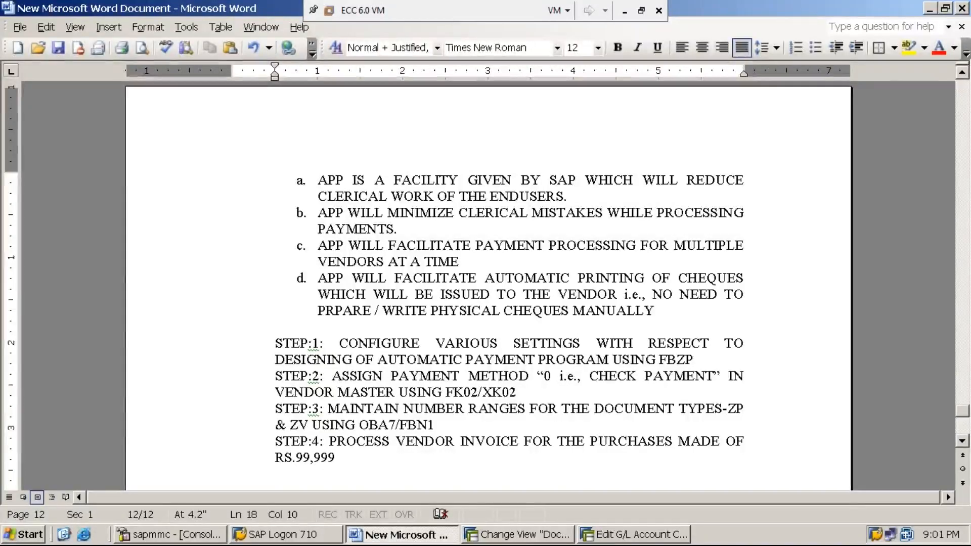
type("/- USING F-43")
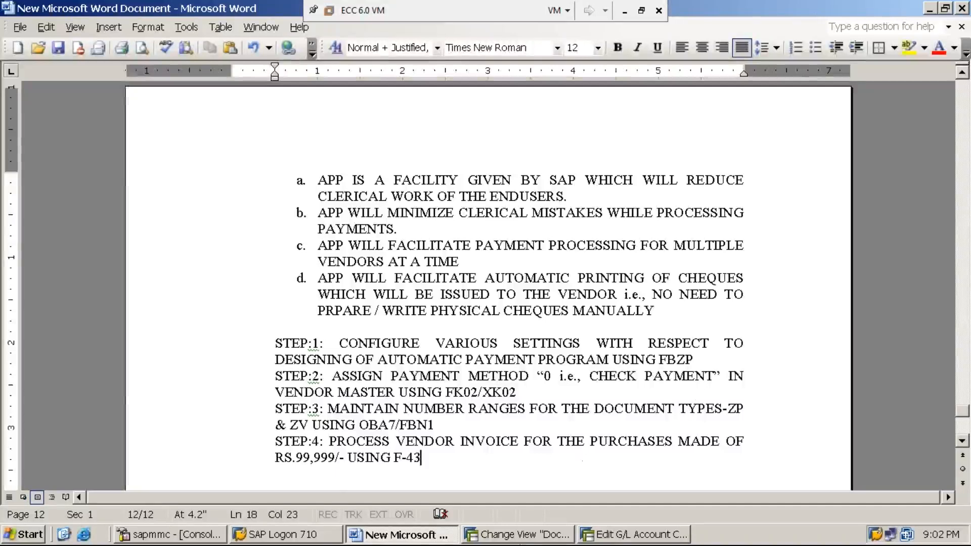
- Switch to the SAP document types session, leave it for the start screen and open transaction F-43
left_click(518, 537)
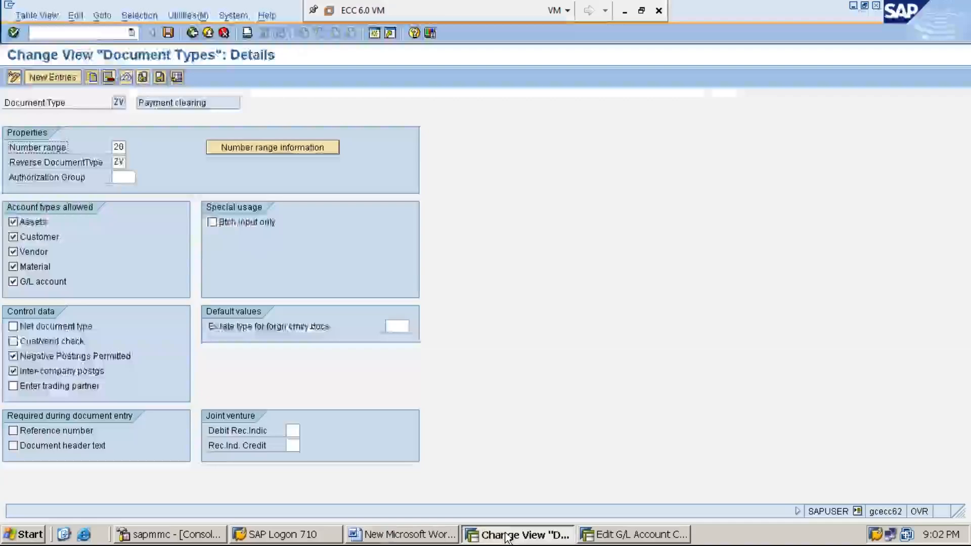
left_click(108, 34)
type("/N")
key("Return")
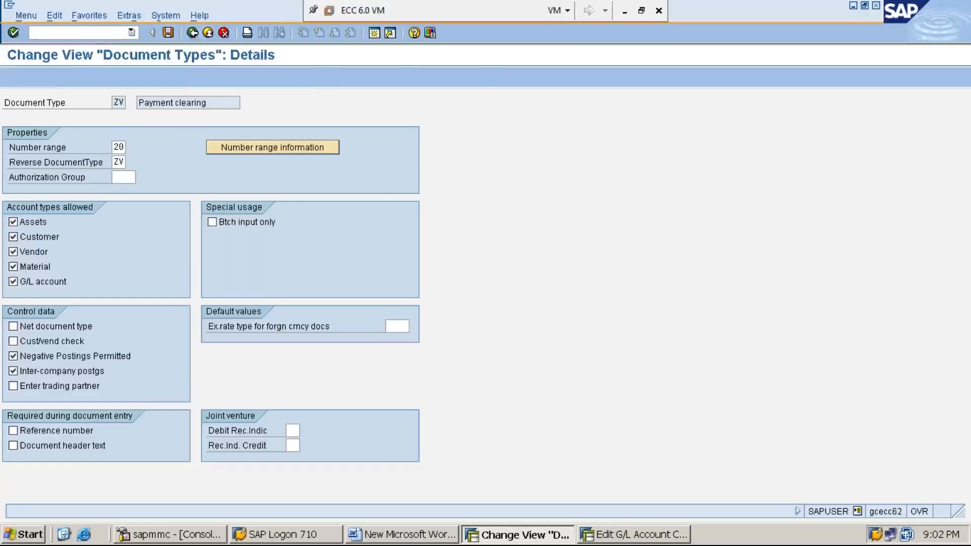
type("F-43")
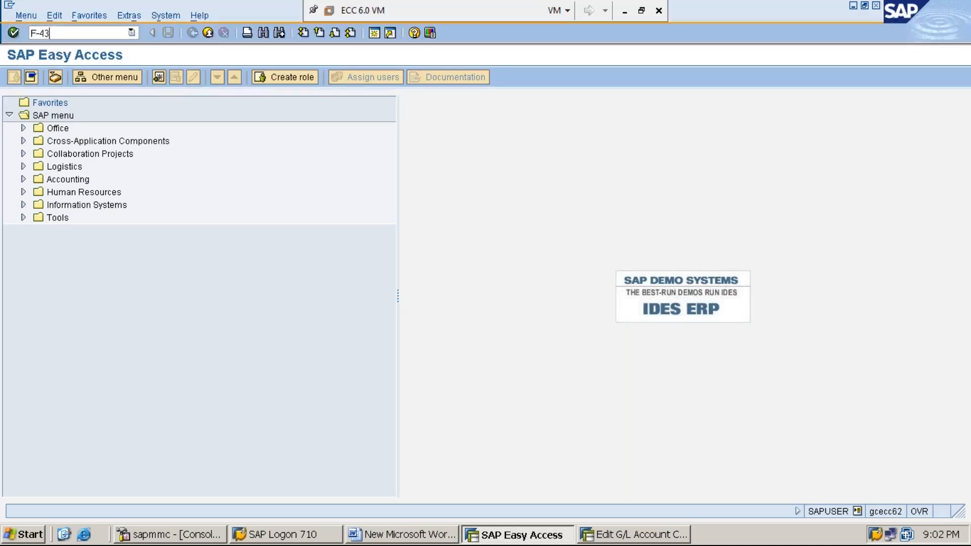
key("Return")
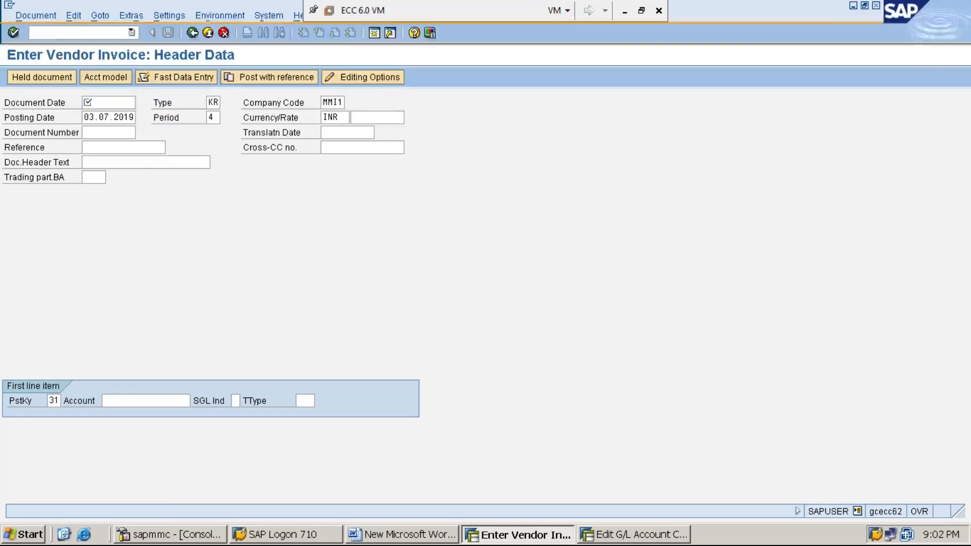
- Set the vendor invoice's document date to 03.07.2019
key("F4")
key("Return")
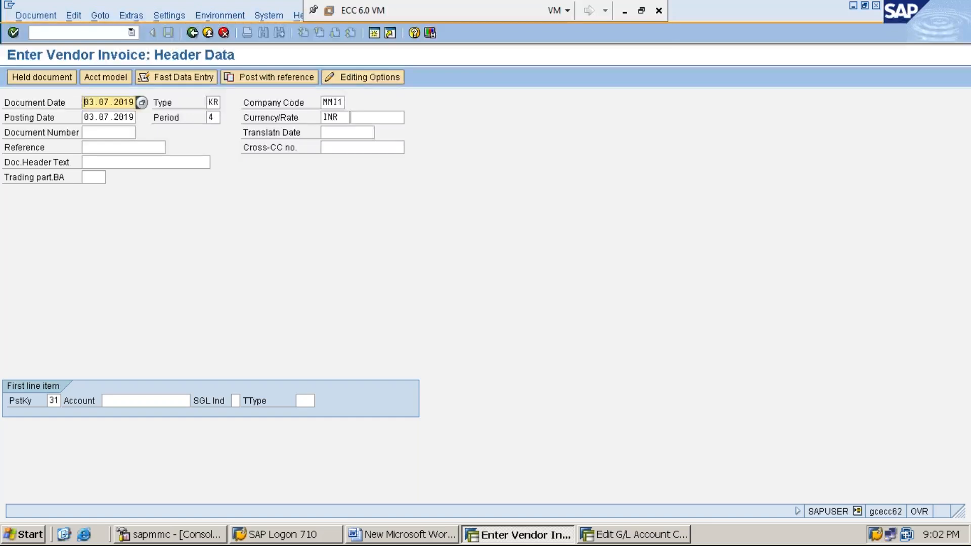
key("Tab")
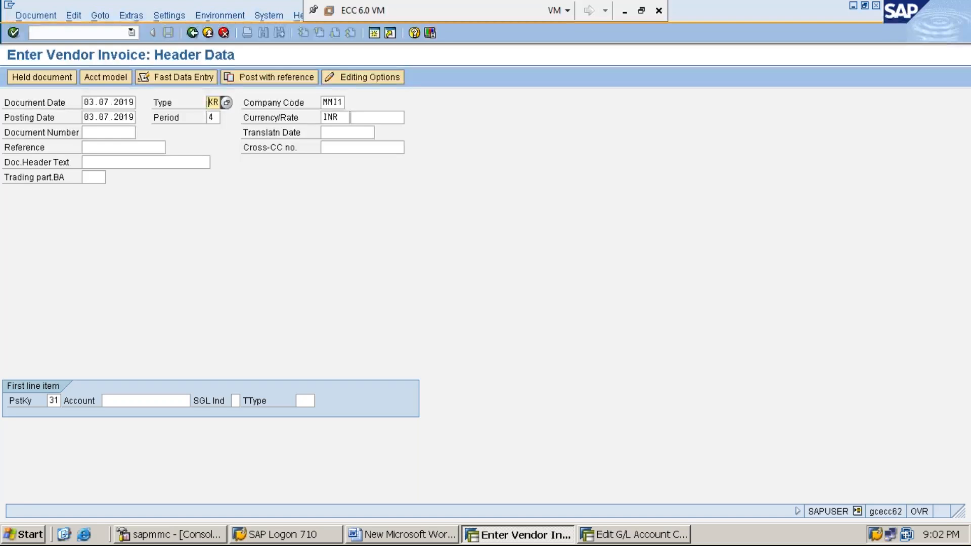
- Review the invoice header's company code, posting date, period, exchange rate and reference fields, ending at the first line item's posting key
left_click(323, 103)
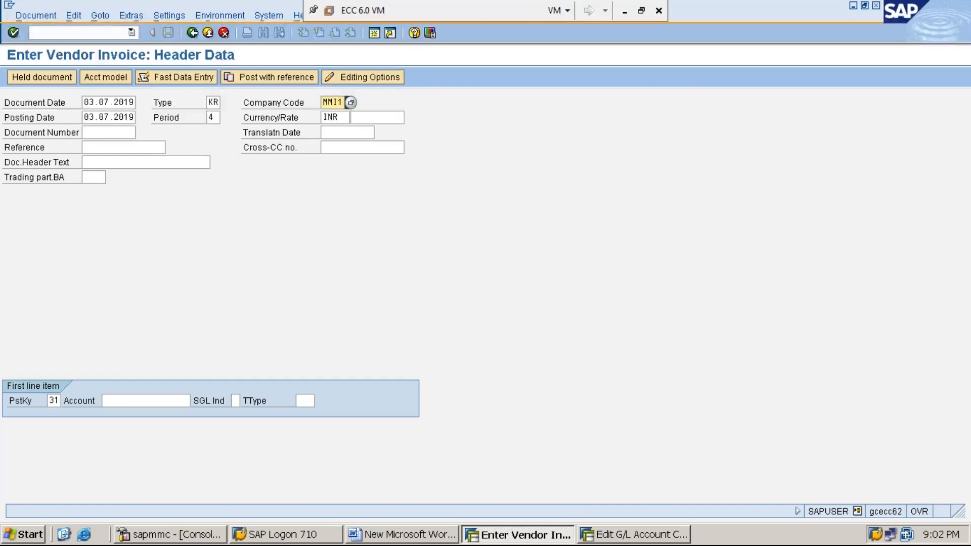
left_click(85, 117)
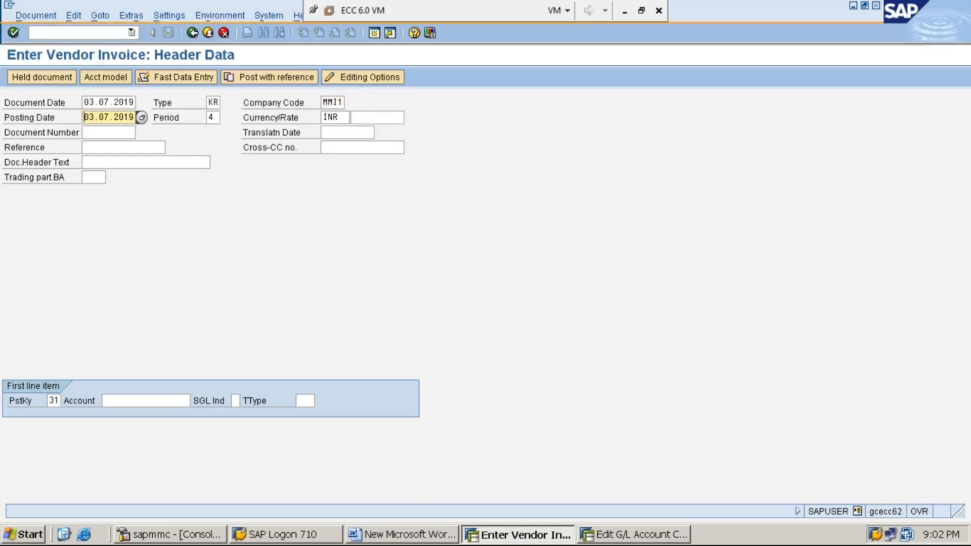
left_click(209, 117)
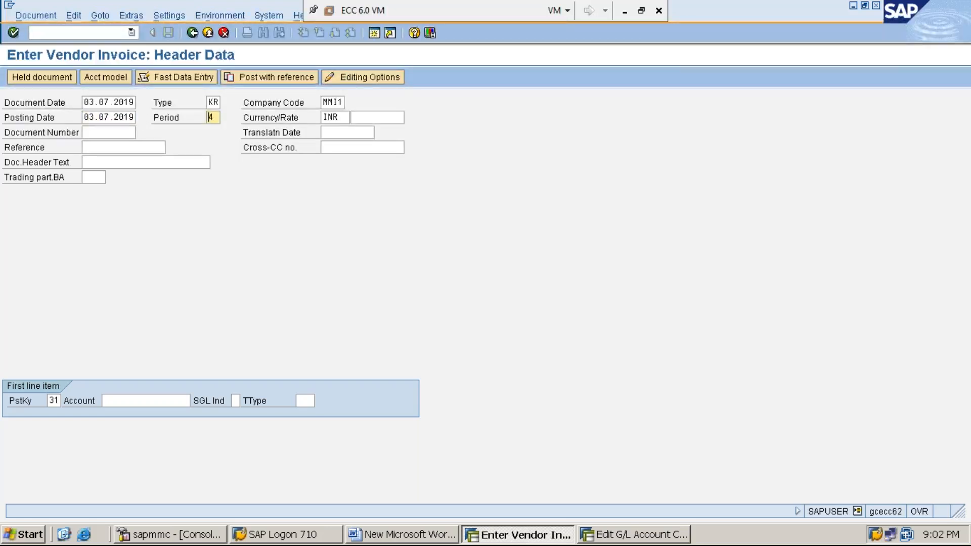
left_click(353, 117)
key("Tab")
key("Tab")
key("Tab")
key("Tab")
key("Tab")
key("Tab")
key("Tab")
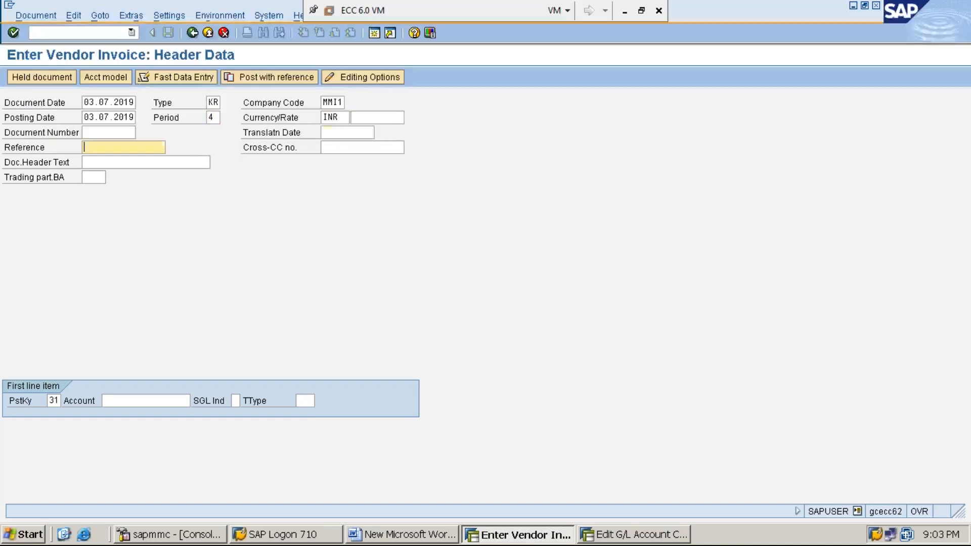
key("Tab")
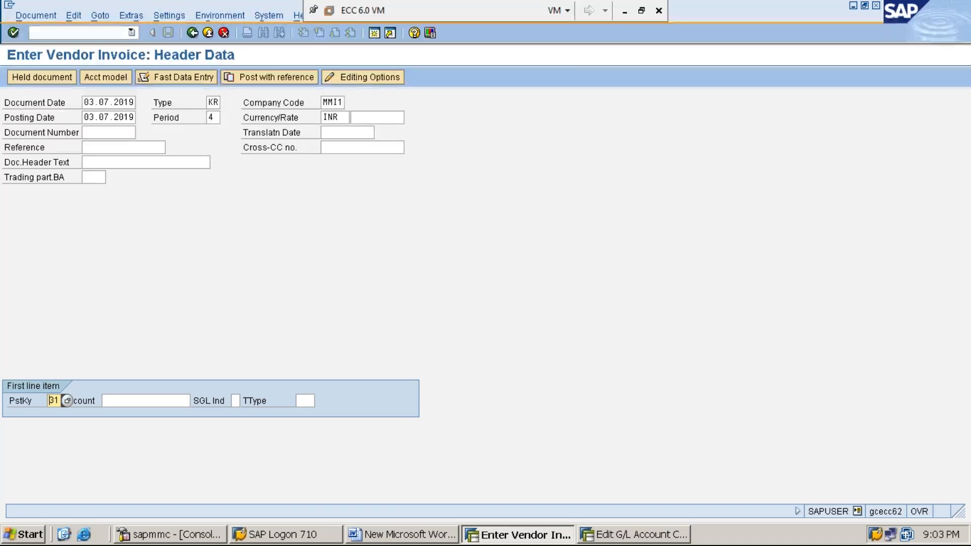
- Pick the previously used vendor account for the first line item and continue to the vendor item entry
left_click(196, 400)
type("1")
key("Down")
key("Return")
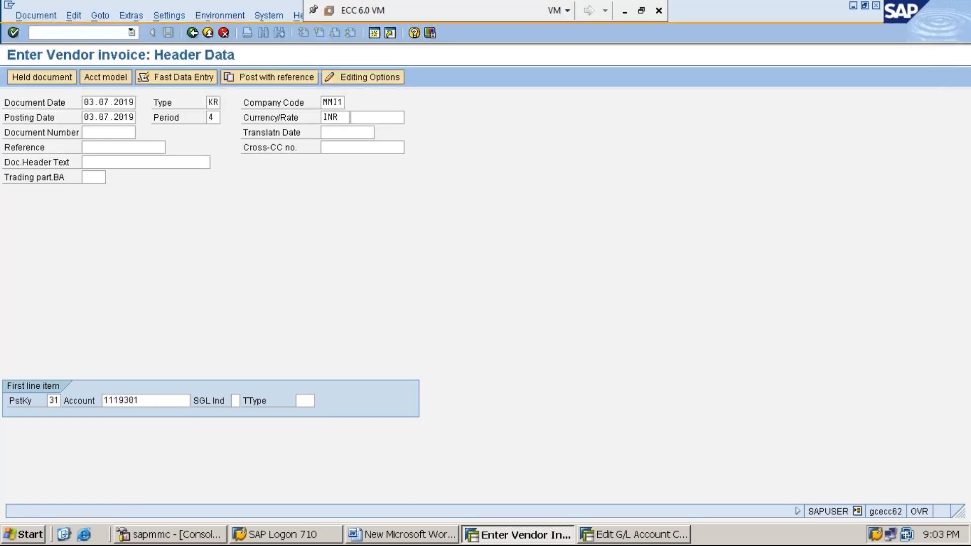
key("Return")
- Enter the amount 99999 for the vendor item and clear its payment terms
type("99999")
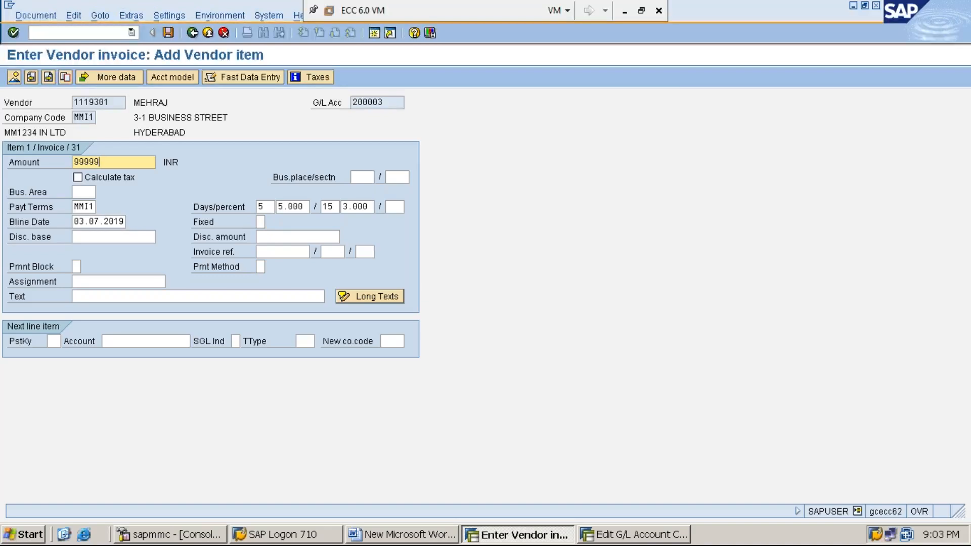
left_click(75, 207)
key("Delete")
key("Delete")
key("Delete")
key("Delete")
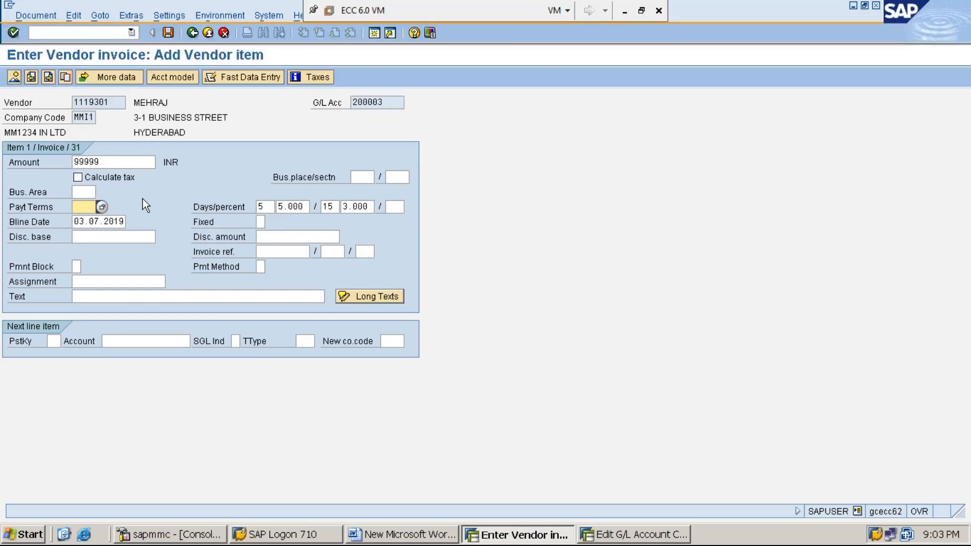
- Set the vendor item's text to the earlier entry "VENDOR INVOICE PROCESSING FOR THE PURCHASES"
left_click(130, 297)
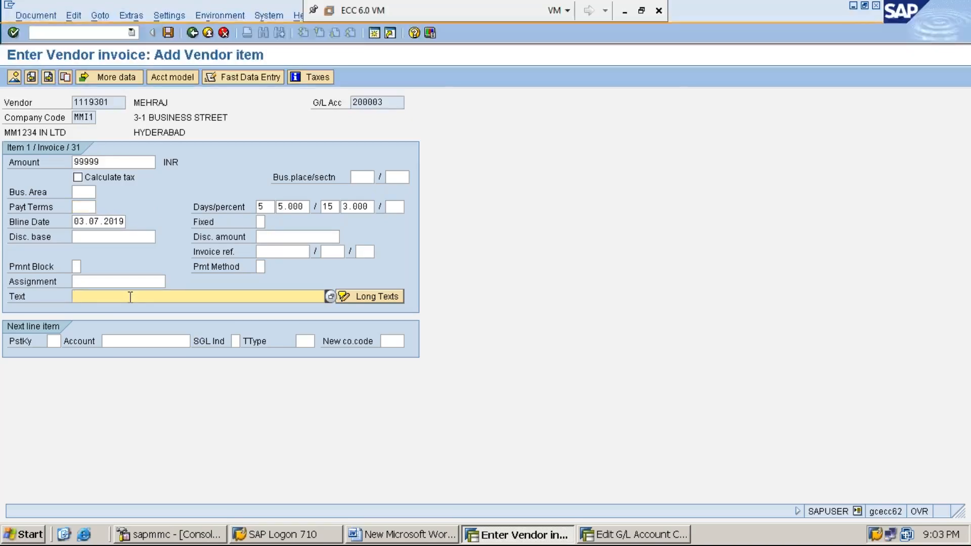
type("V")
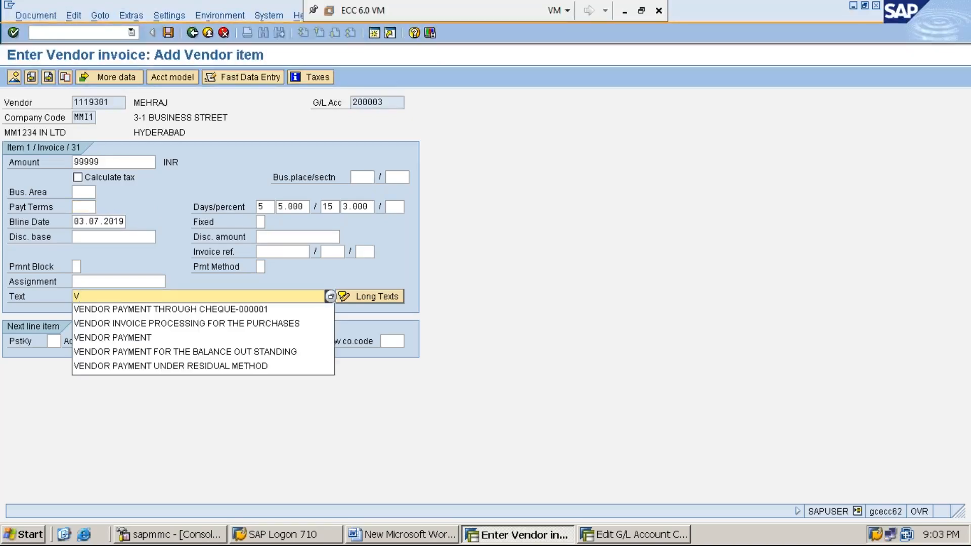
key("Down")
key("Down")
key("Return")
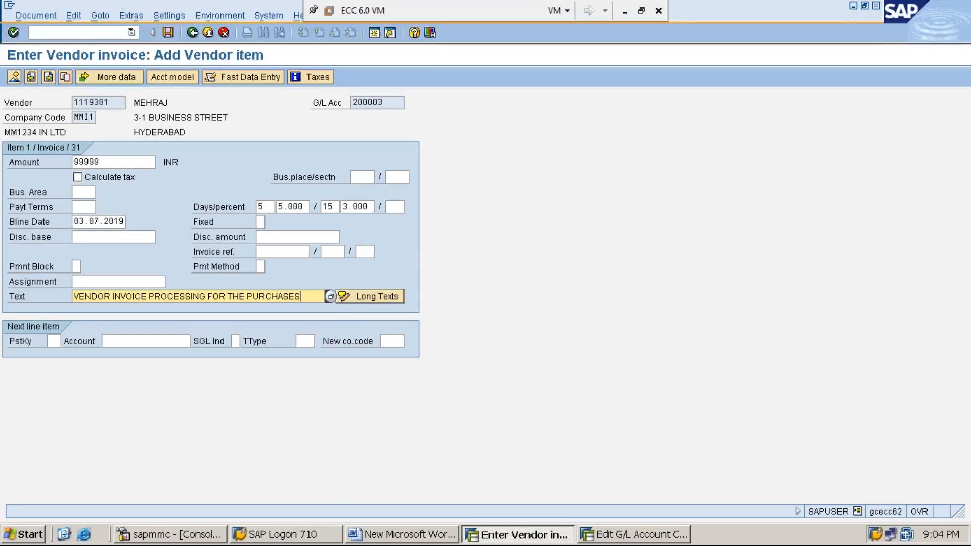
- Set the next line item to posting key 40 with the purchases G/L account and continue past the payment terms check
left_click(52, 341)
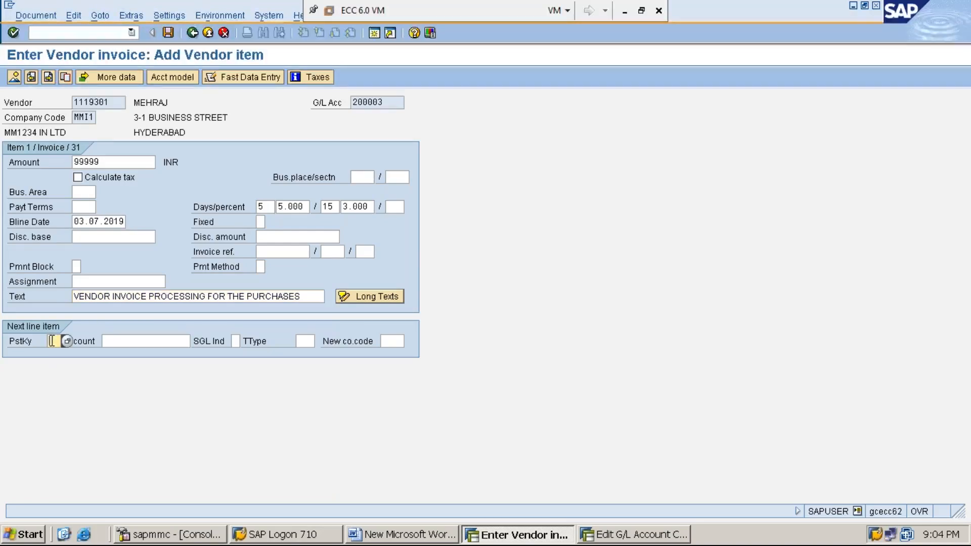
type("40")
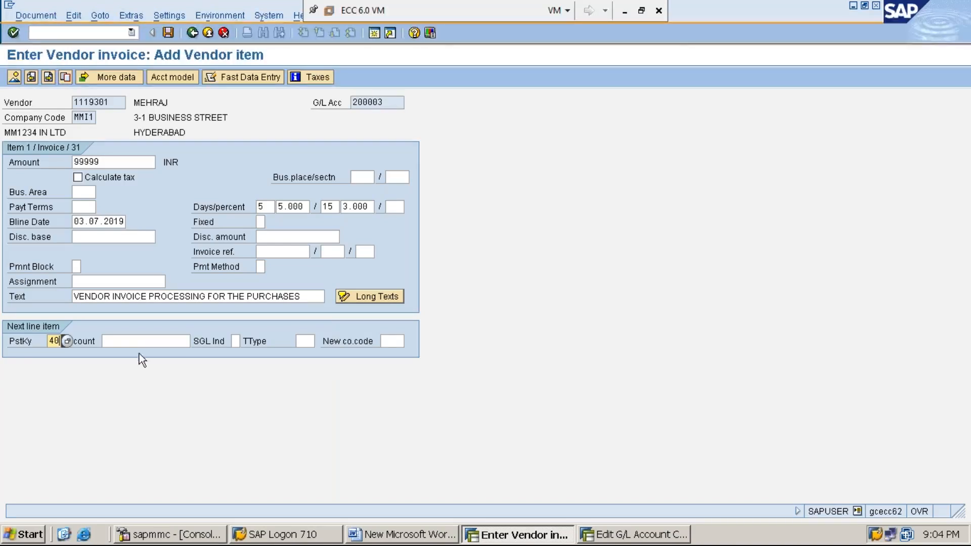
left_click(154, 339)
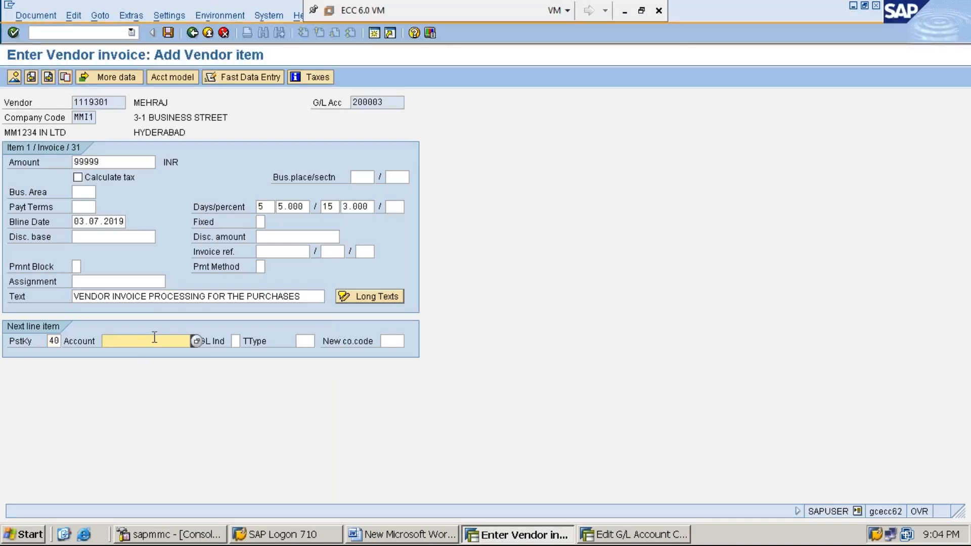
type("3")
key("Down")
key("Return")
key("Return")
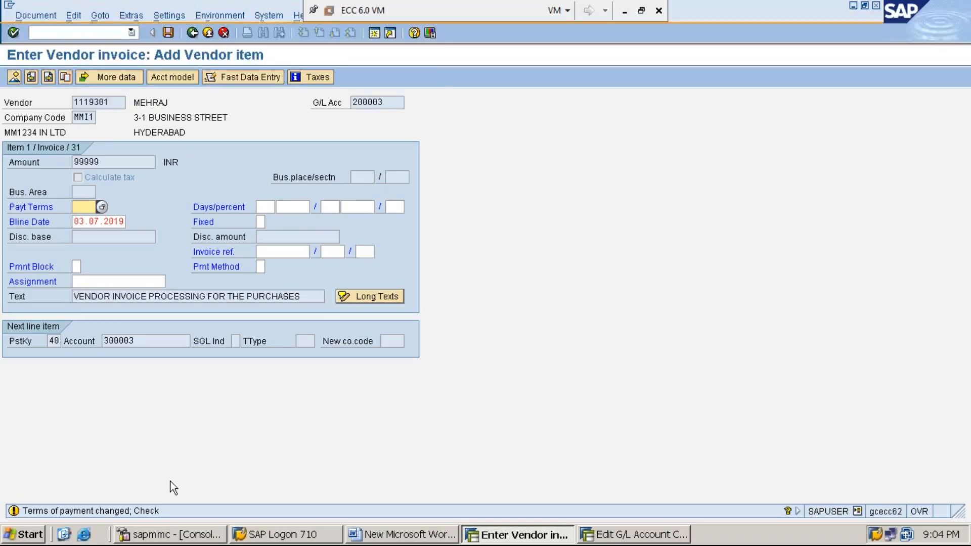
key("Return")
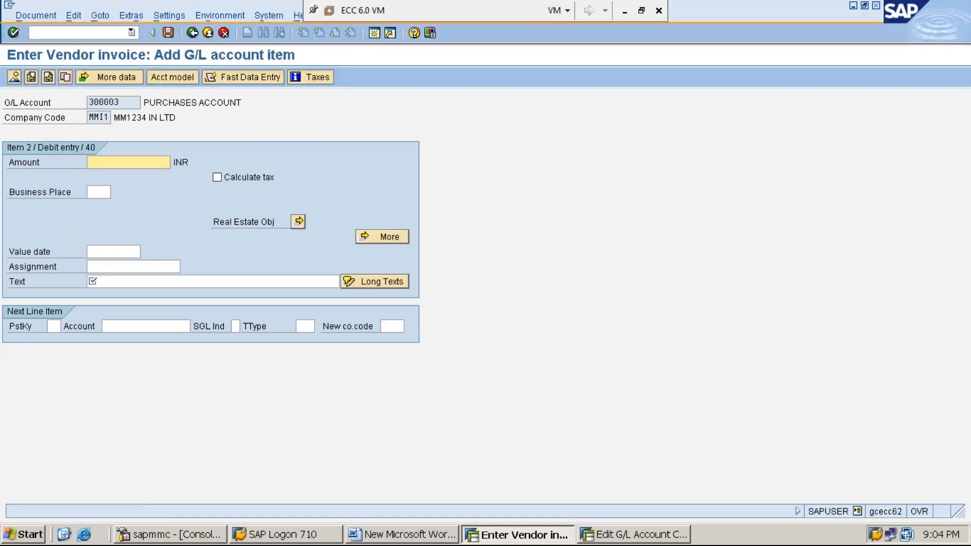
- Enter * as the purchases debit item's amount and + as its text to carry over the vendor item's values
type("*")
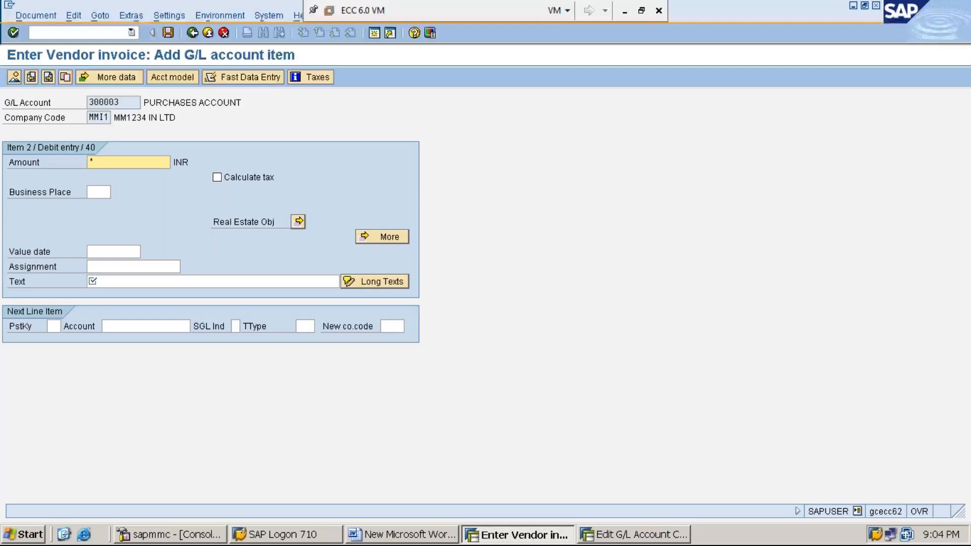
key("Tab")
key("Tab")
key("Tab")
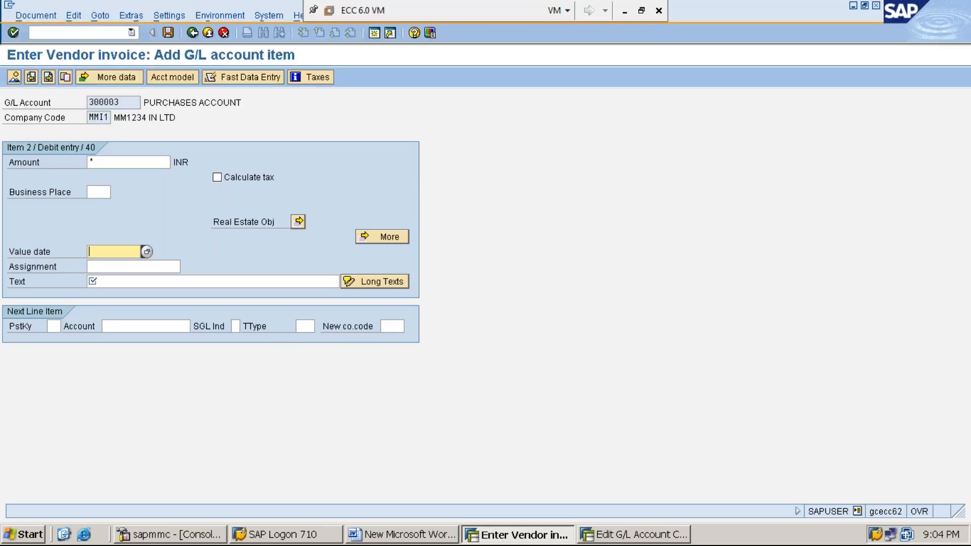
type("+")
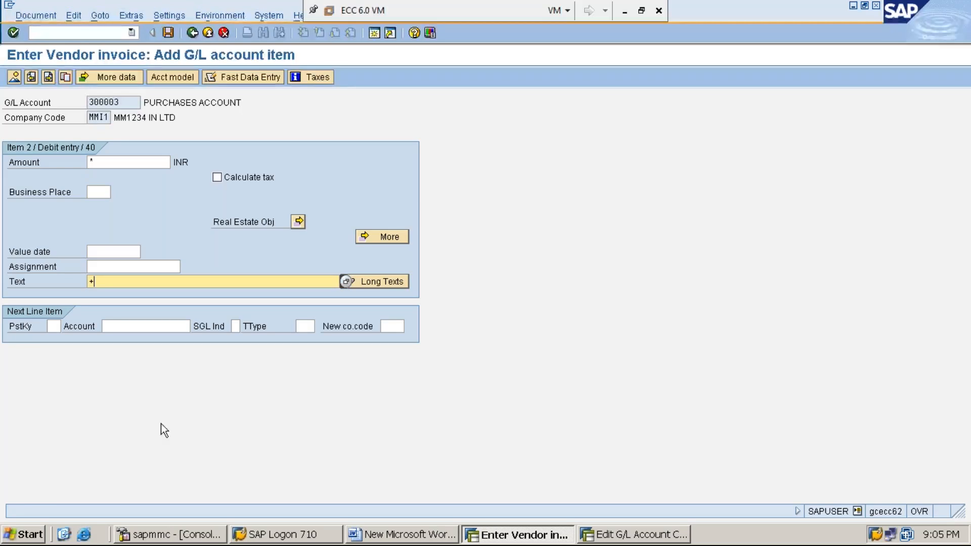
- Simulate the vendor invoice document and post it
left_click(40, 21)
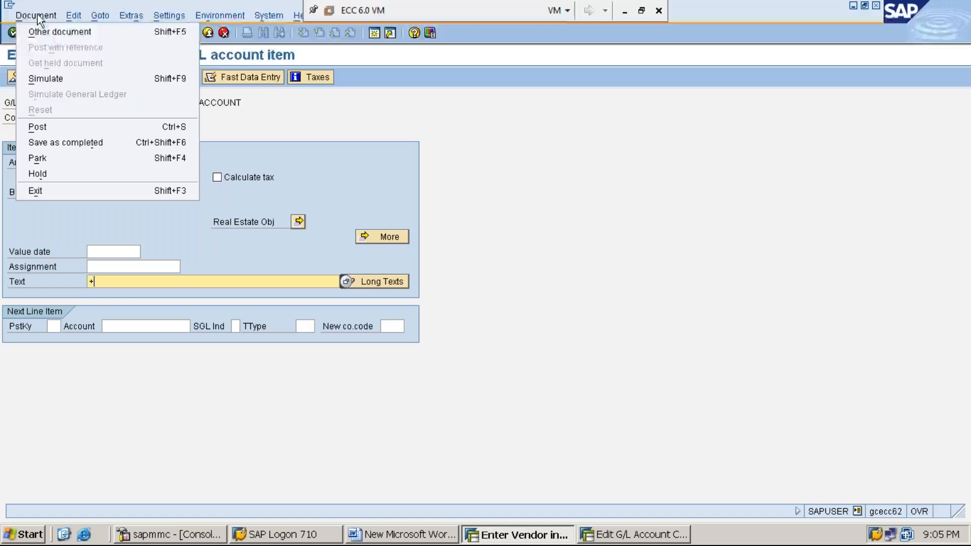
left_click(65, 80)
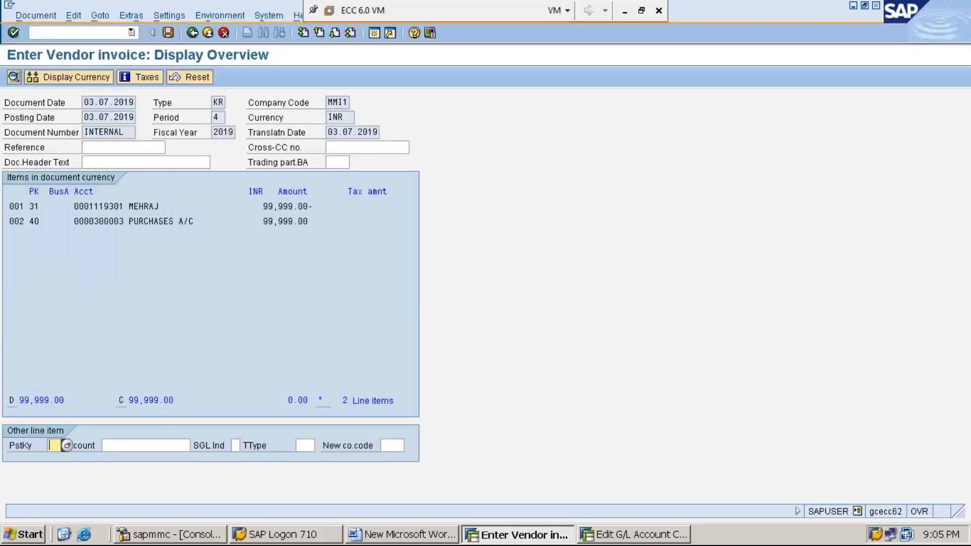
left_click(168, 33)
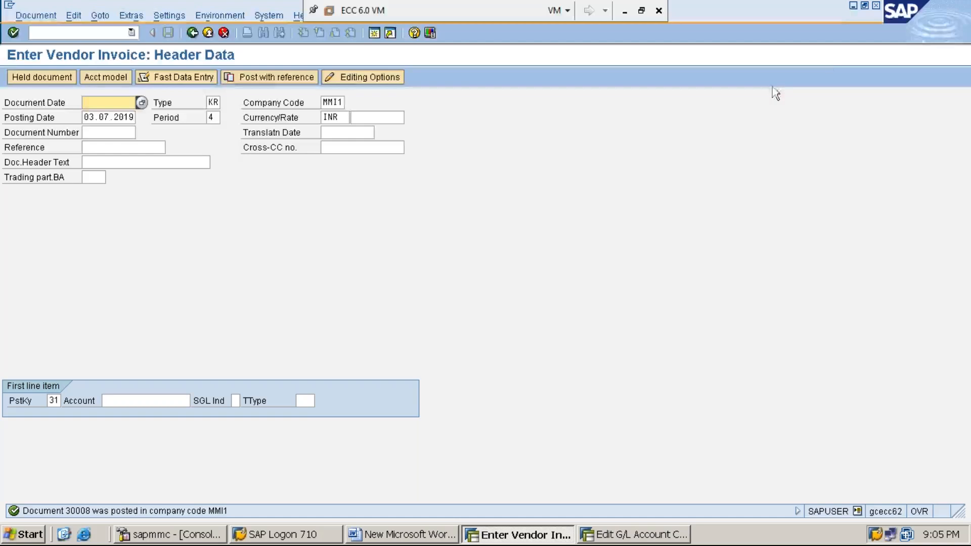
- Switch to Word and add the line "STEP:5: DISPLAY VENDOR LINE ITEMS USING FBL1N INORDER TOKNOW THE PAYABLE AMOUNT TO THE VENDOR"
left_click(853, 7)
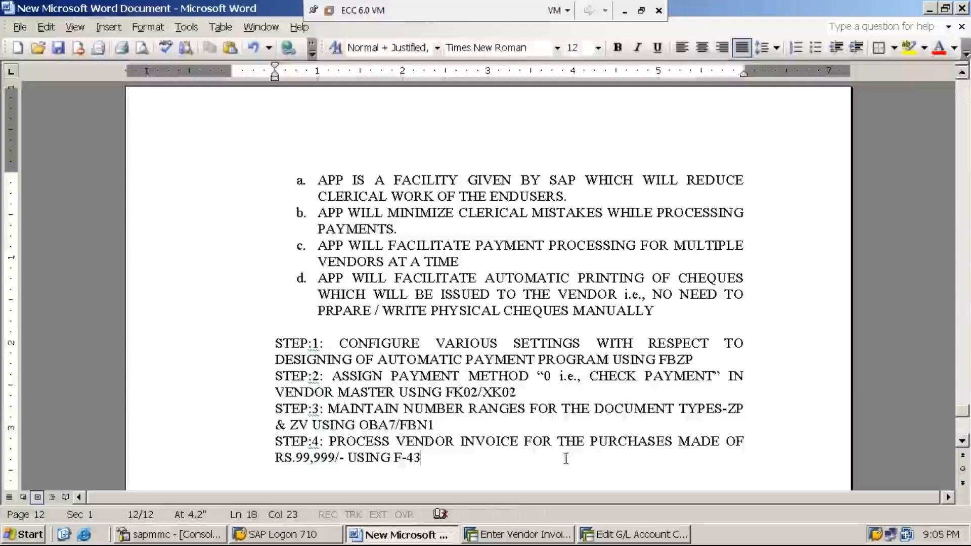
key("Return")
type("STEP:5: DISPLAY VENDOR LINE ITEMS USING FBL1N ")
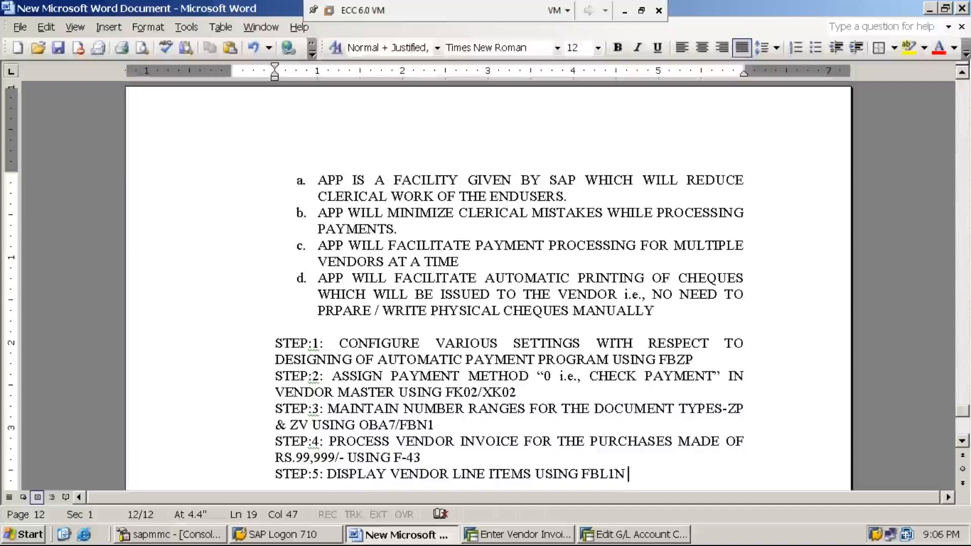
type("INORDER TOKN")
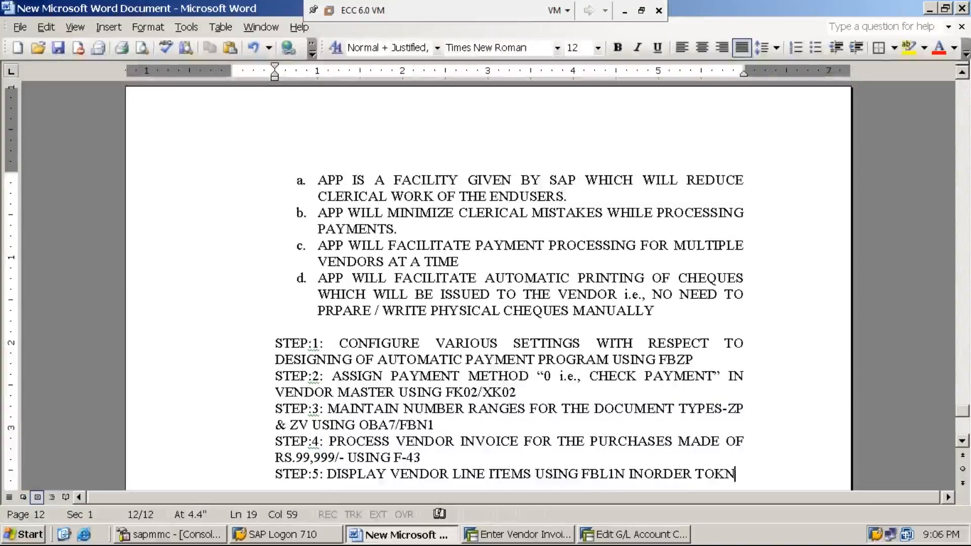
type("OW THE PAYABLE AMOUNT TO THE ")
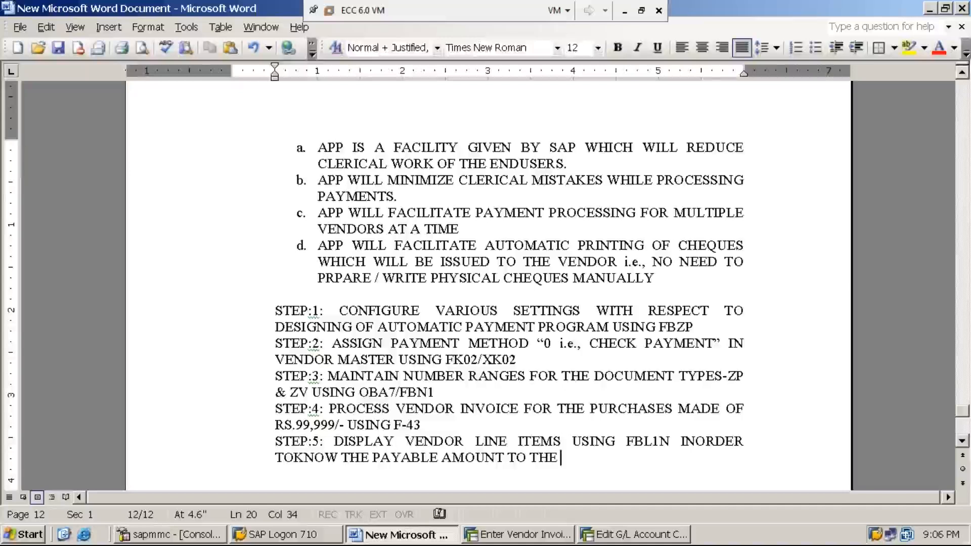
type("VENDOR")
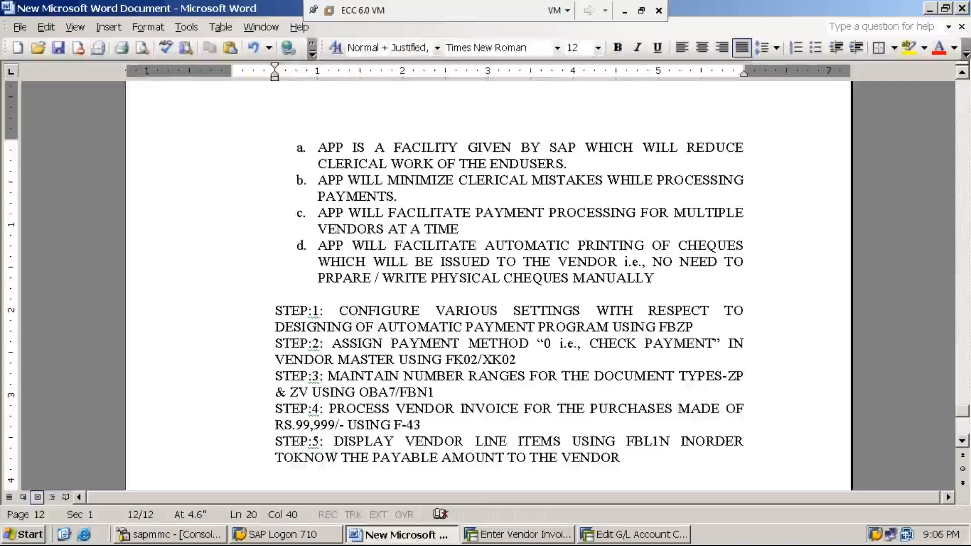
- Switch to SAP, leave the vendor invoice entry and open transaction FBL1N for the vendor line item display
left_click(521, 538)
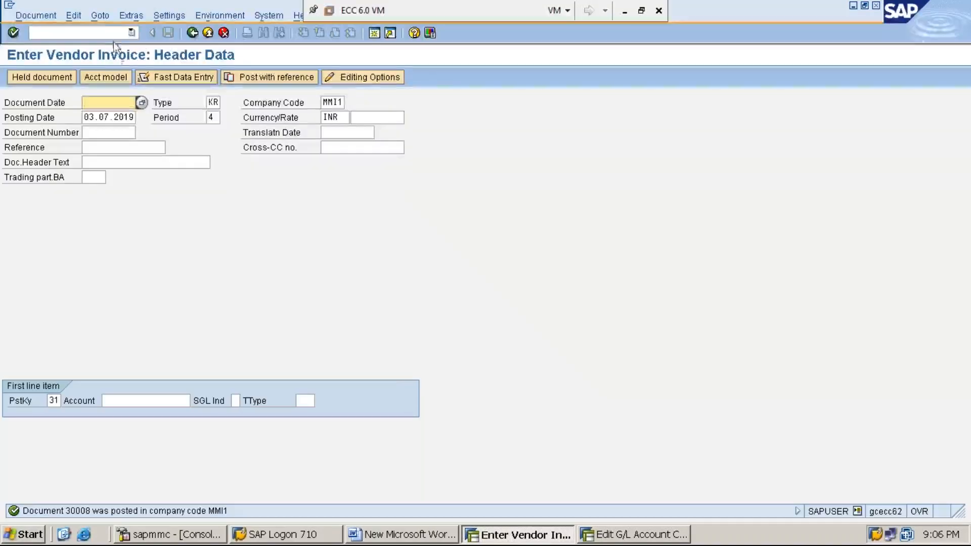
left_click(108, 31)
type("/n")
key("Return")
type("FBL1")
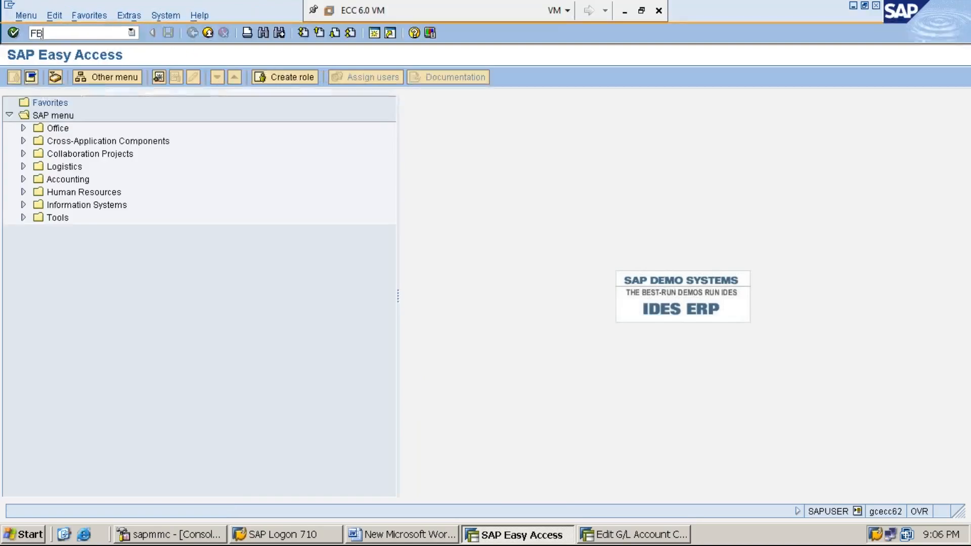
type("N")
key("Return")
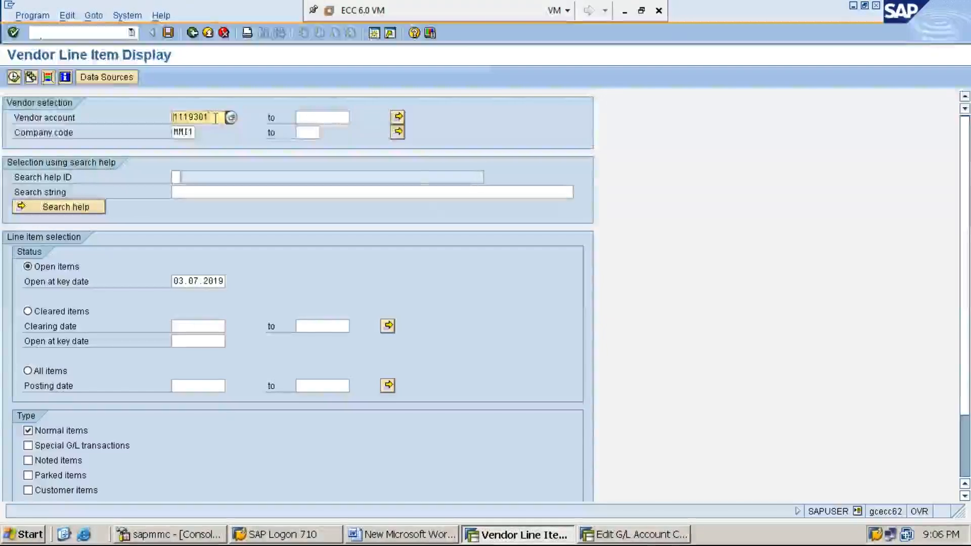
- Display all line items, open and cleared, for the prefilled vendor account in company code MMI1
left_click(215, 118)
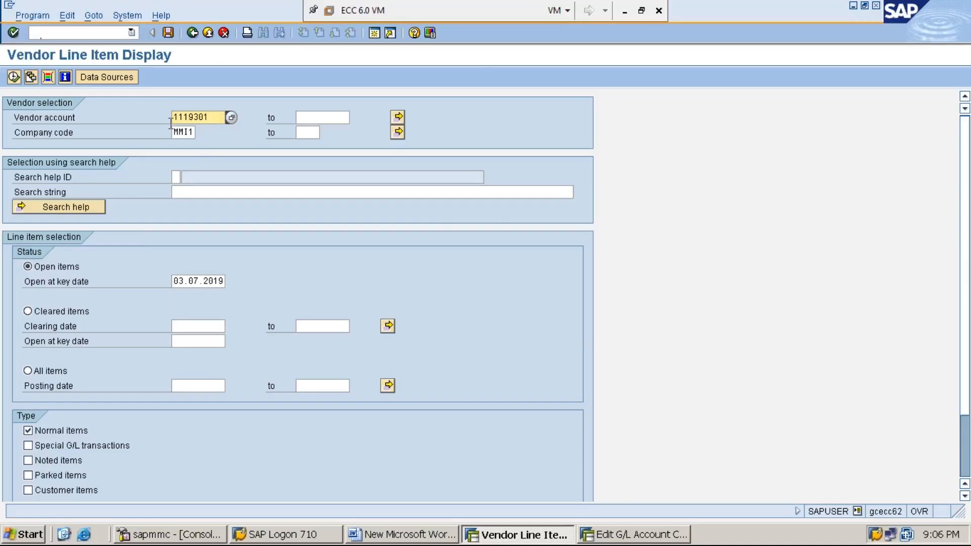
left_click(184, 133)
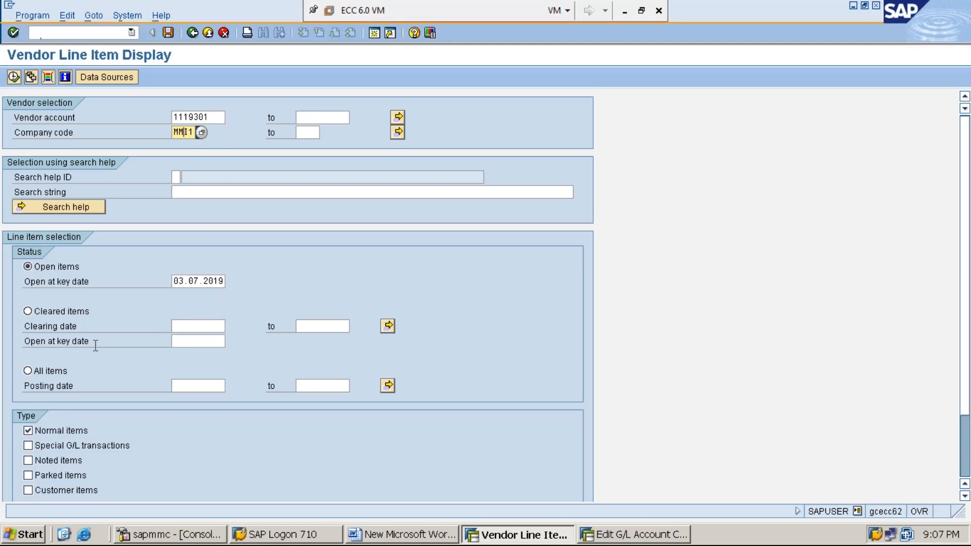
left_click(55, 374)
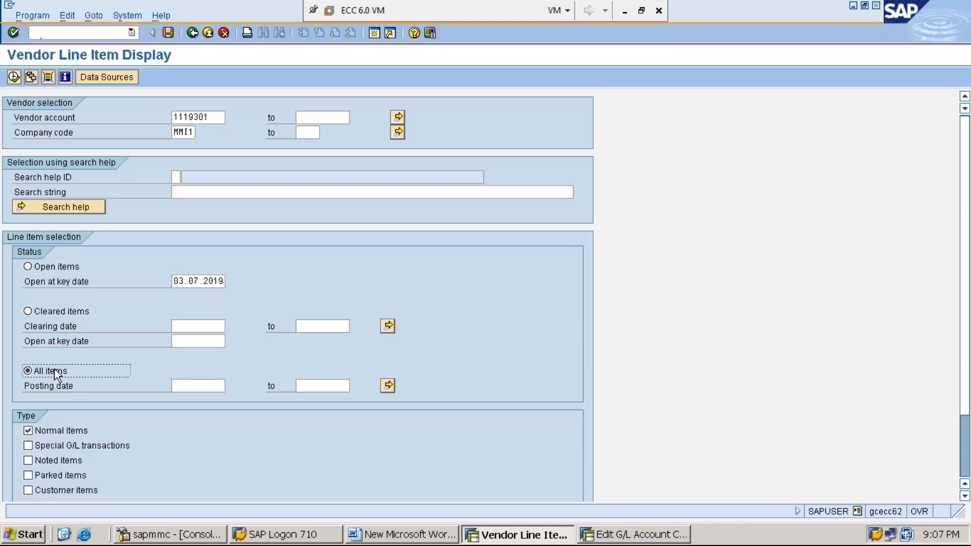
left_click(14, 77)
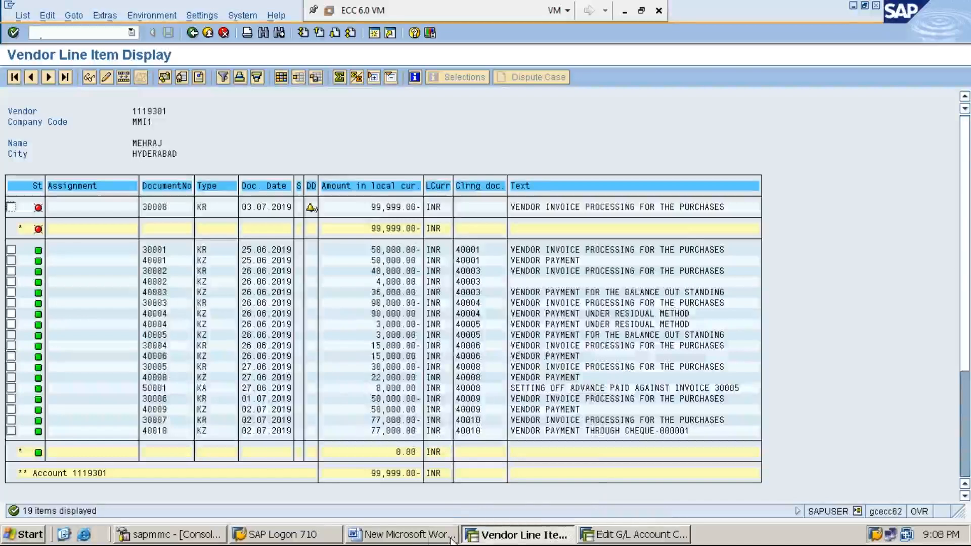
- Switch to Word and add a new line reading "STEP:6: EXECUTE AUTOMATIC PAYMENT PROGRAM" below step 5
left_click(424, 535)
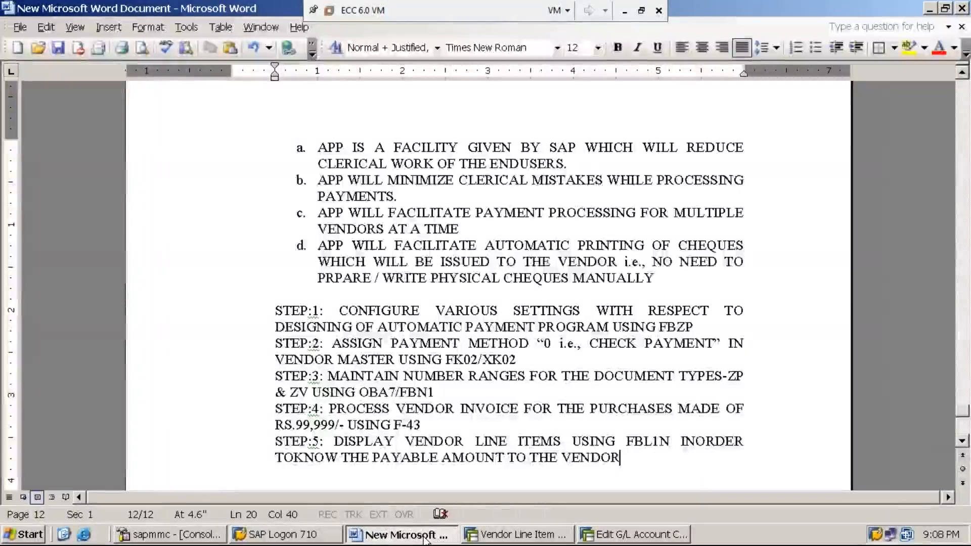
key("Return")
type("S")
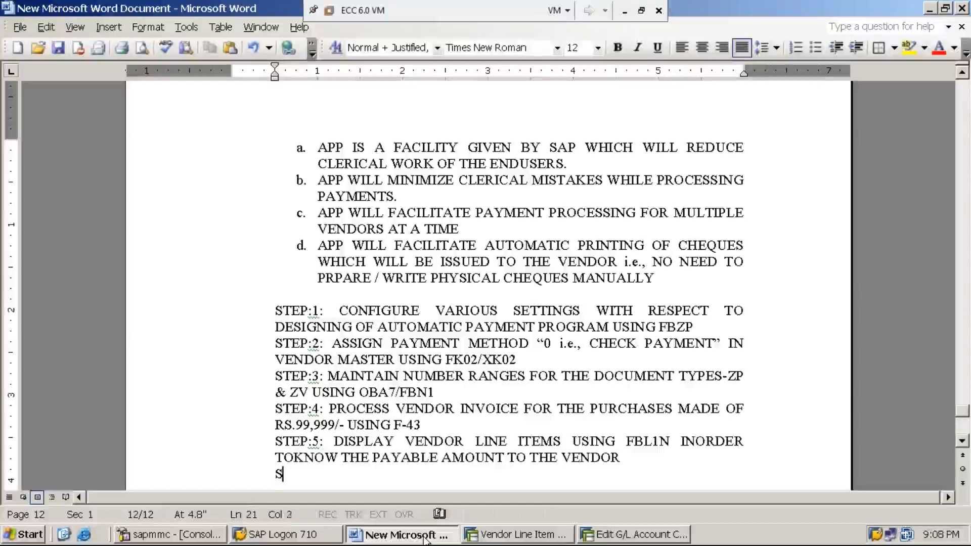
type("TEP:6")
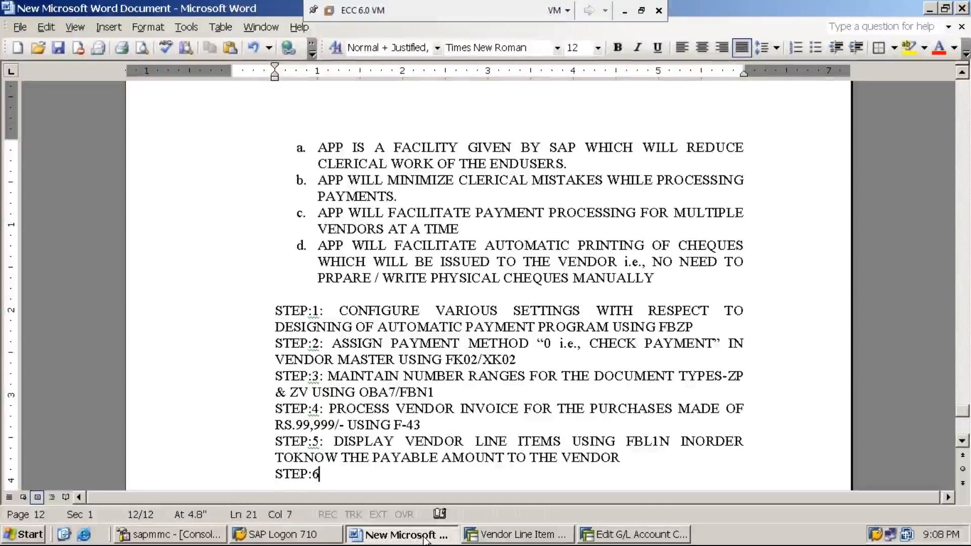
type(": PROCESS")
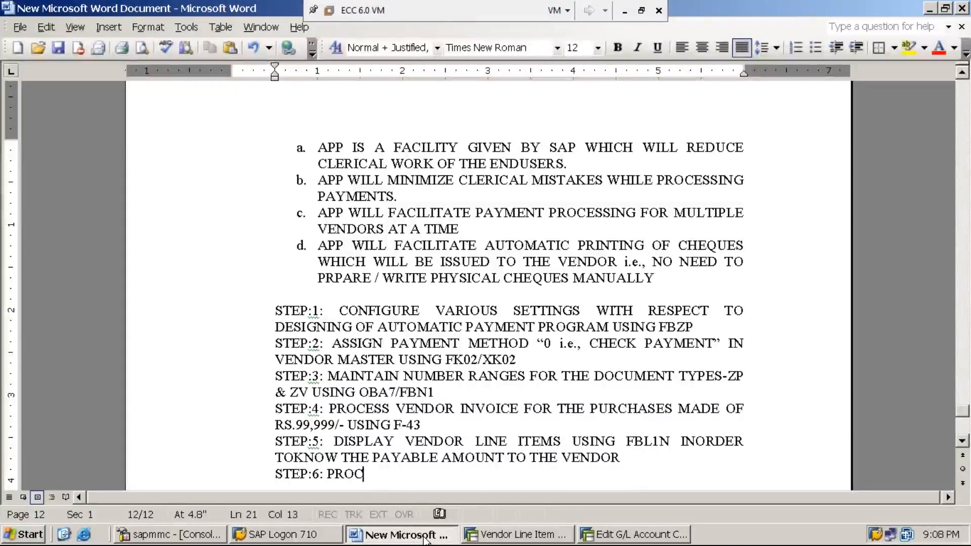
key("BackSpace")
key("BackSpace")
key("BackSpace")
key("BackSpace")
key("BackSpace")
key("BackSpace")
key("BackSpace")
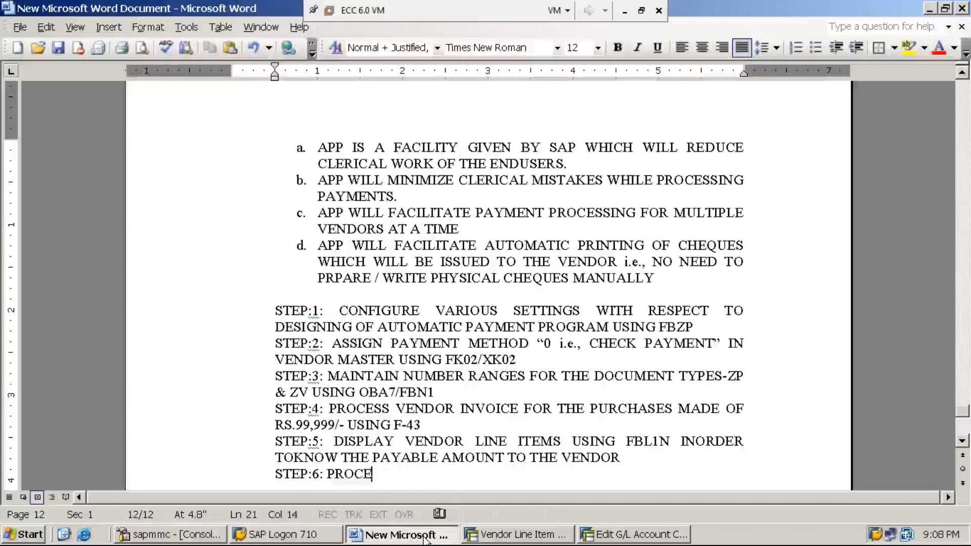
type("EXE")
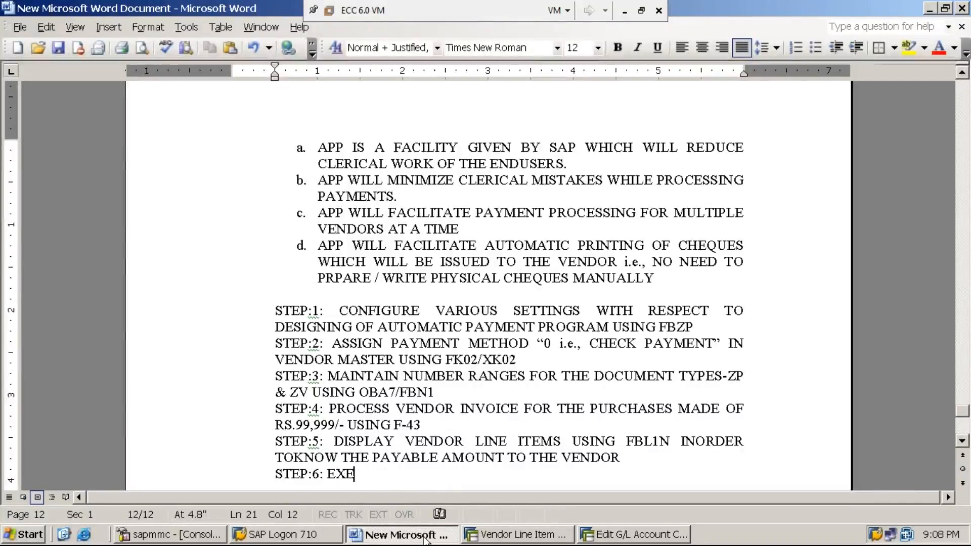
type("CUTE AUTOMATIV")
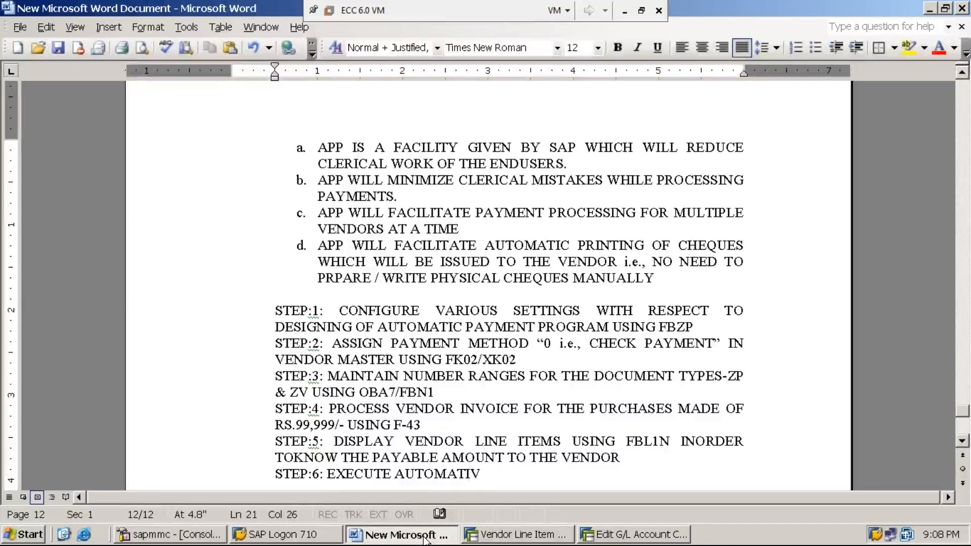
key("BackSpace")
type("C PAYME")
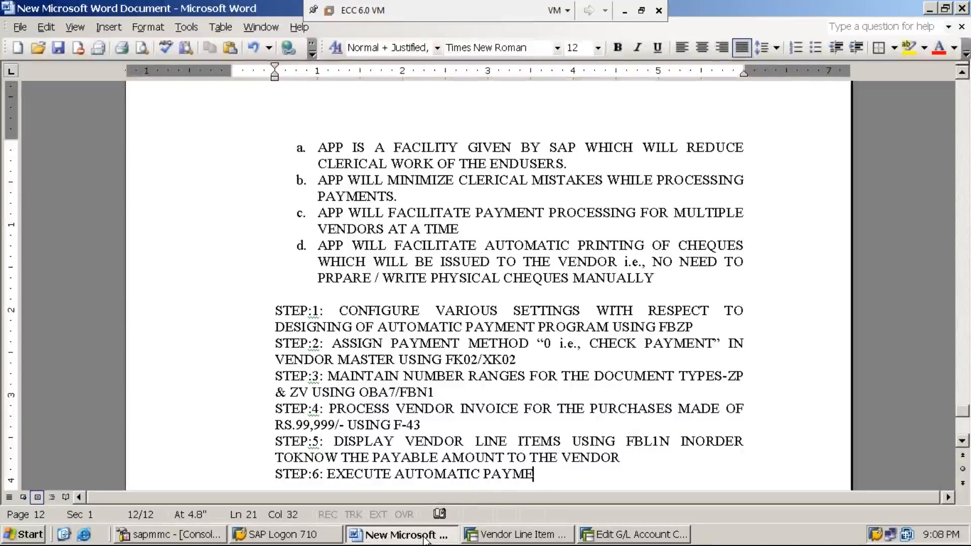
type("NT PROGRAM")
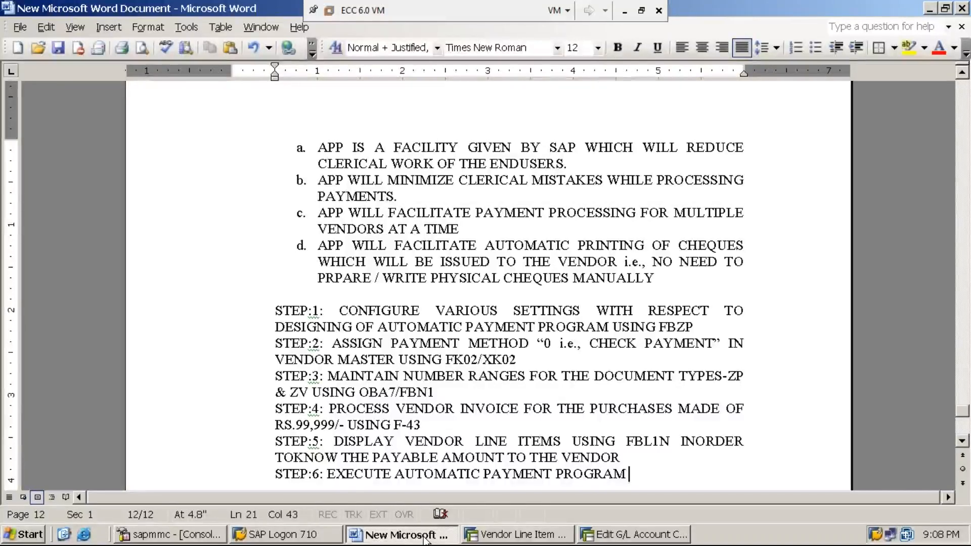
- Continue the STEP:6 line with "FOR PROCESSING VENDOR PAYMENT, PRINTING PAYMENT ADVICE & PRINTING CHECK USING F110"
type("FOR PROCESSING VENDOR PAYMENT")
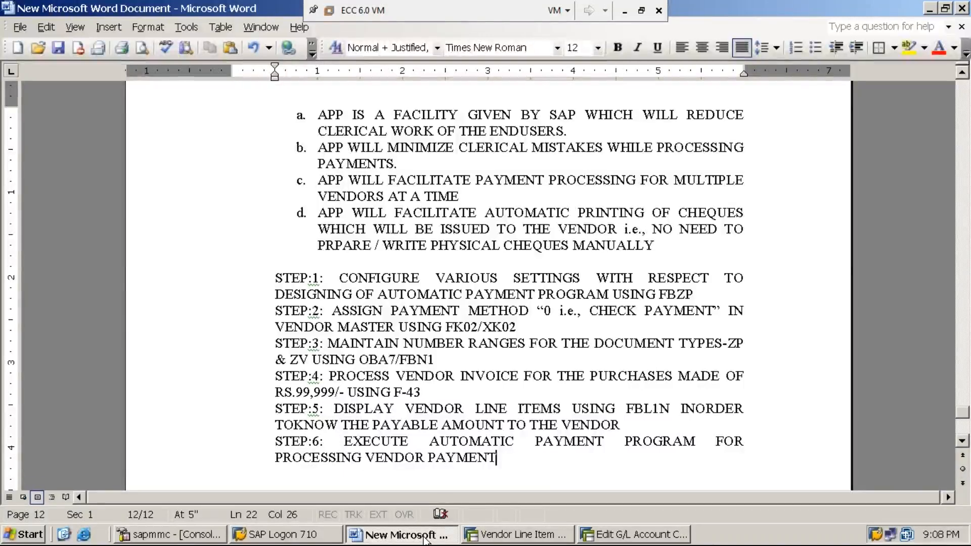
type(". ")
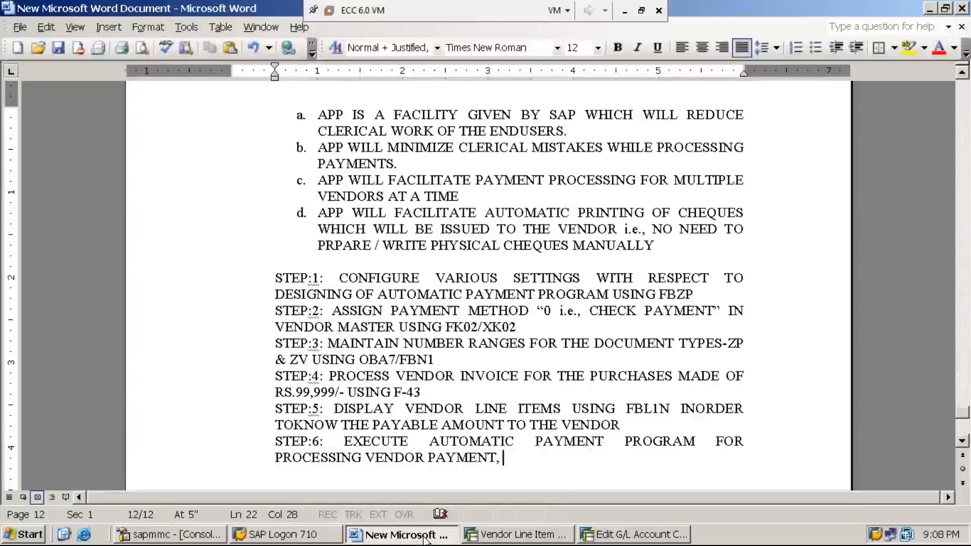
type("PRINTIN")
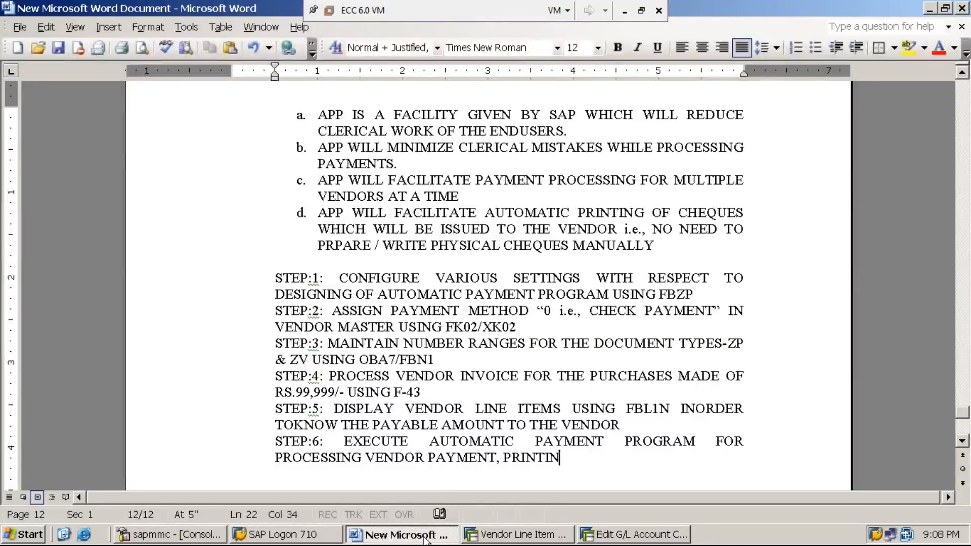
type("G PAYMEN")
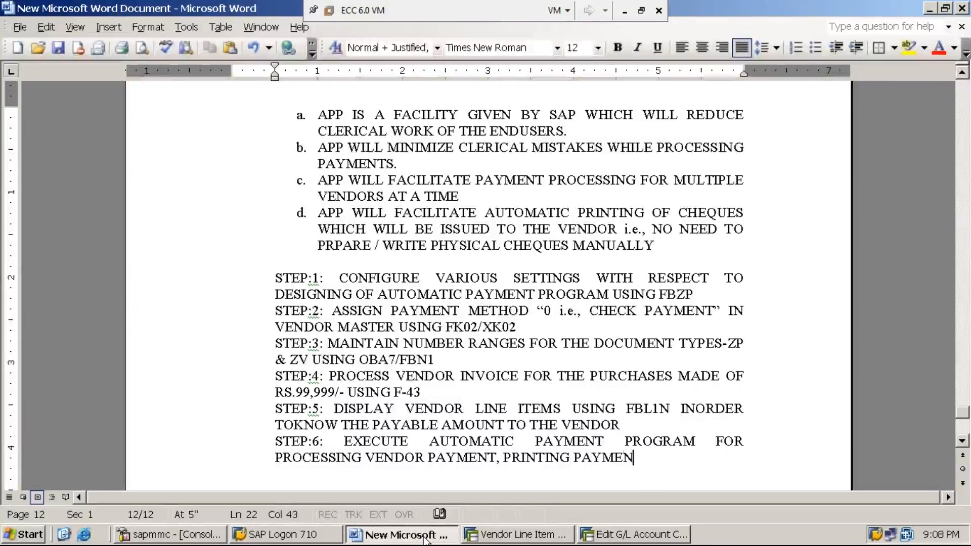
type("T ADVICE")
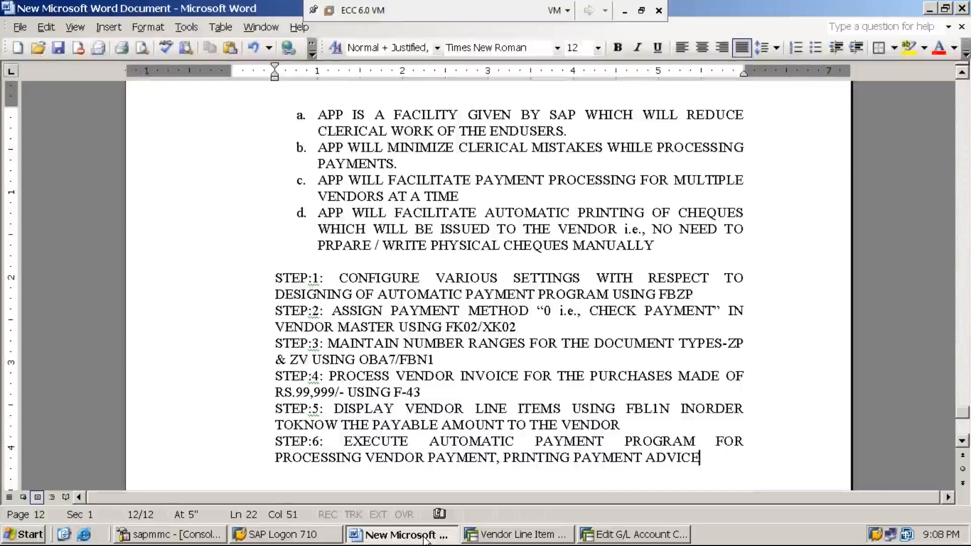
type(" &")
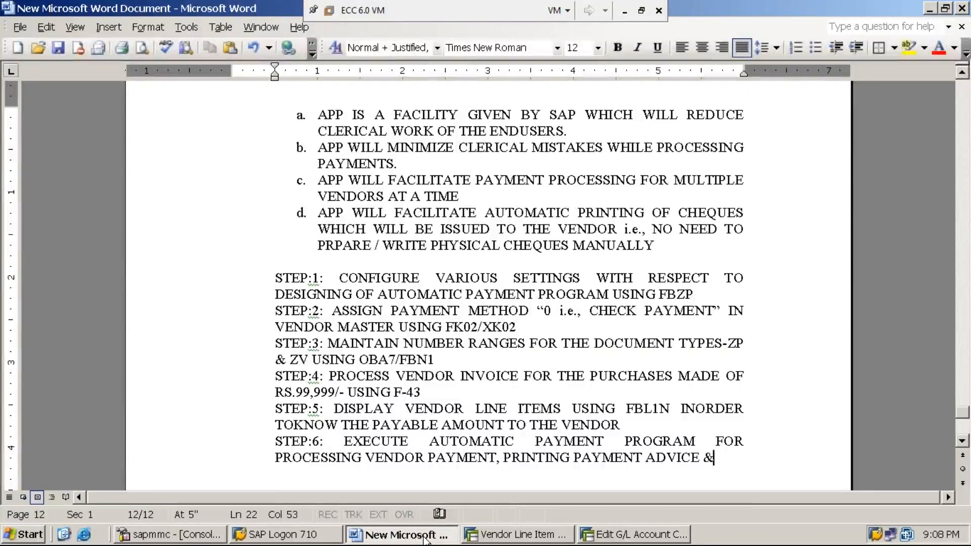
type(" PRINTING ")
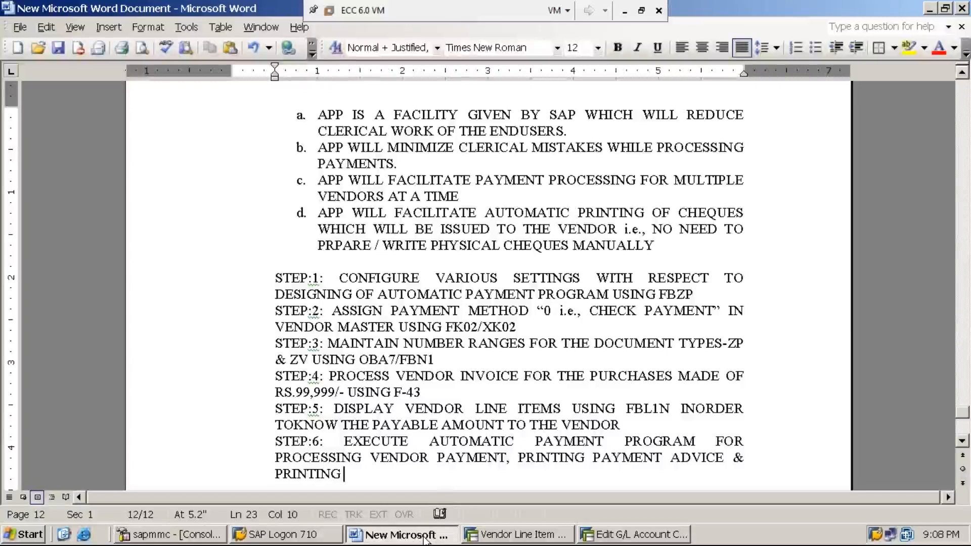
type("CHECK")
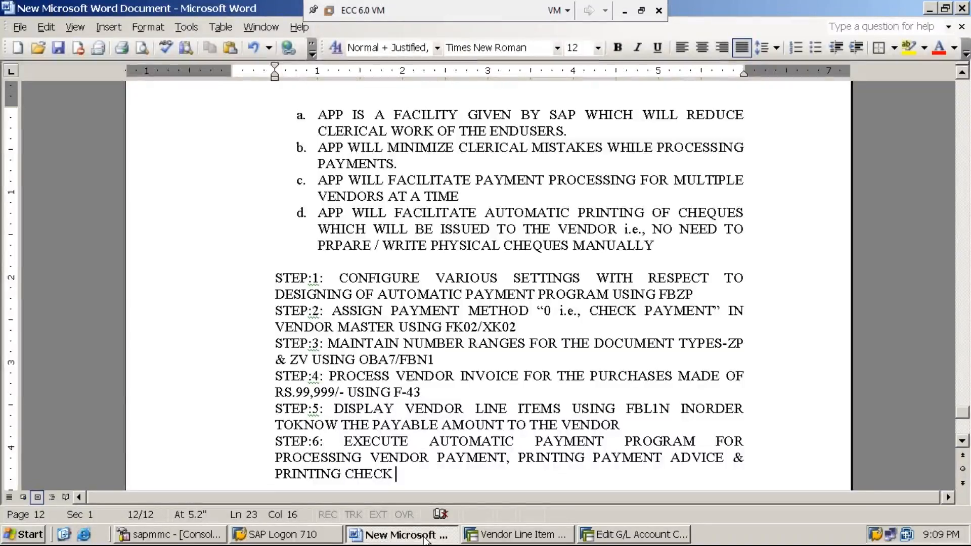
type("USING F110")
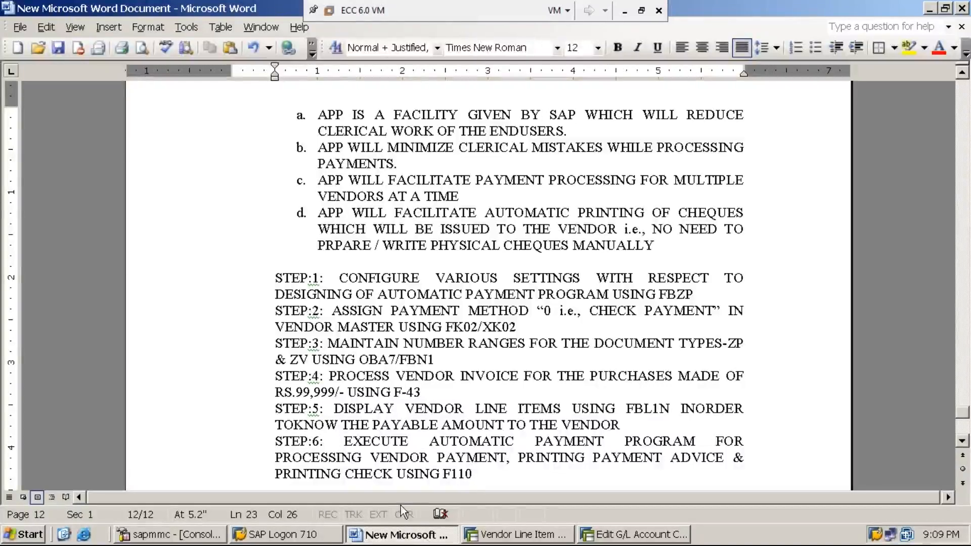
- In the STEP:6 line, insert "/ RUN" after EXECUTE and make the words VENDORS, PAYMENTS, ADVICES and CHECKS plural
left_click(424, 443)
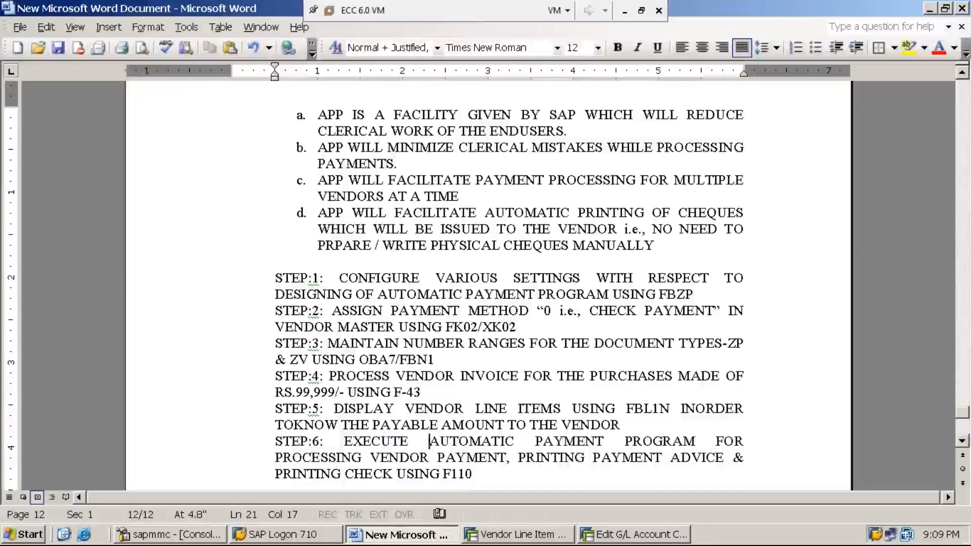
type("/ RUN")
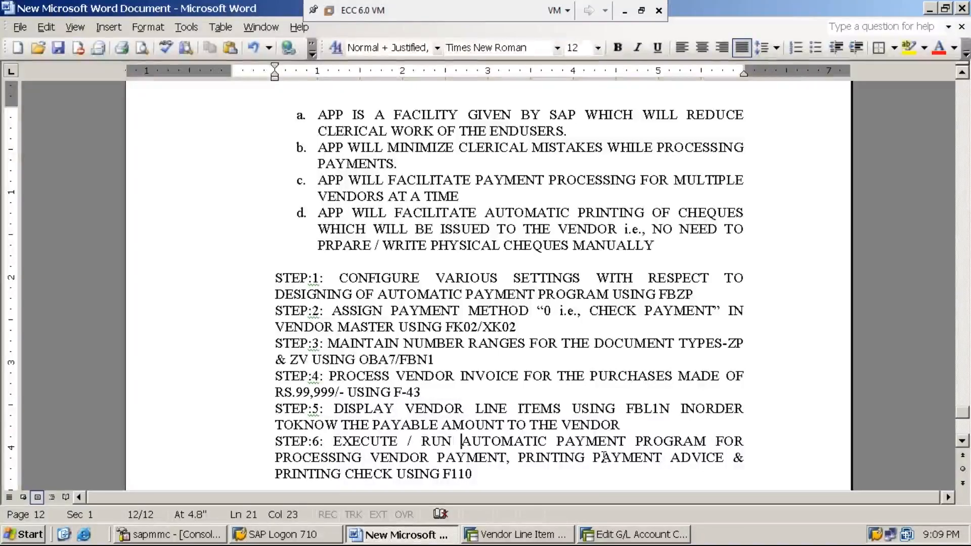
left_click(506, 458)
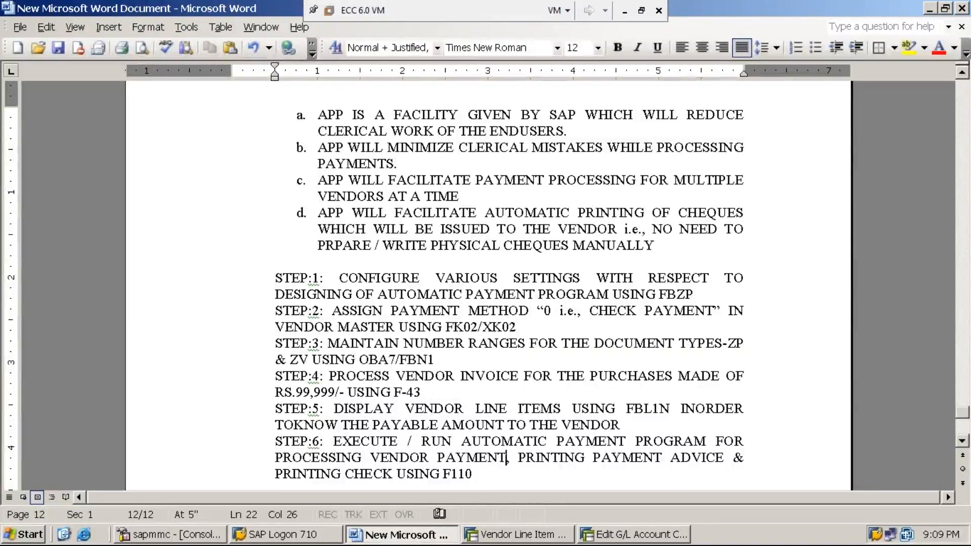
type("S")
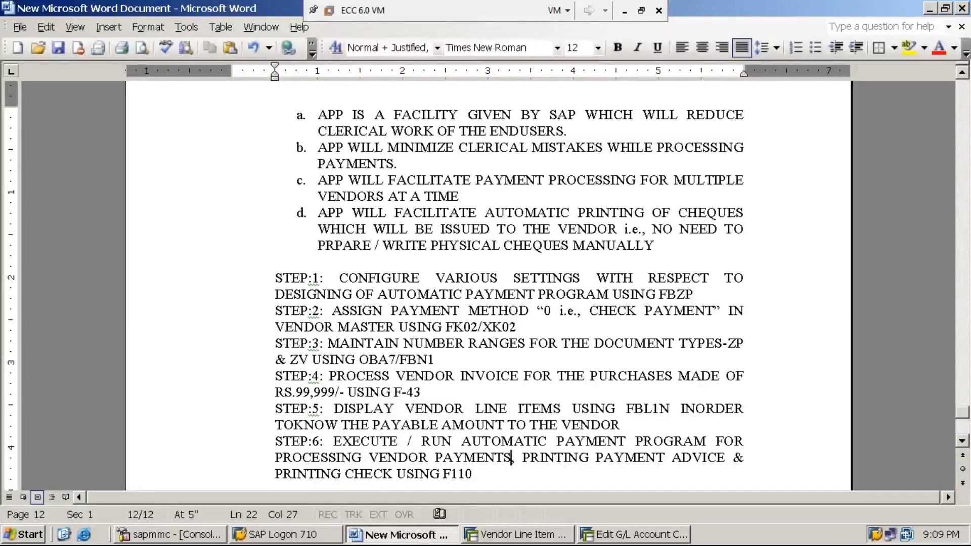
left_click(429, 458)
type("S")
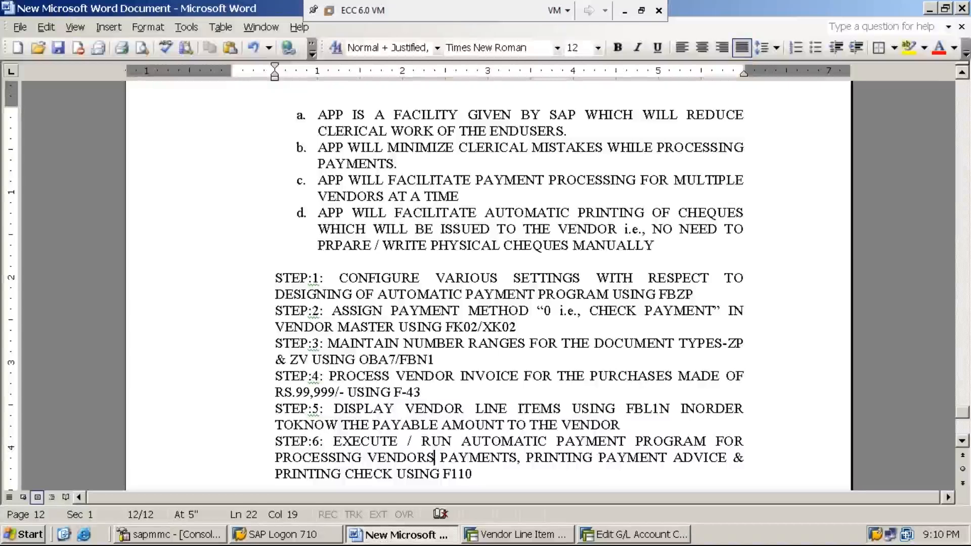
left_click(726, 457)
type("S")
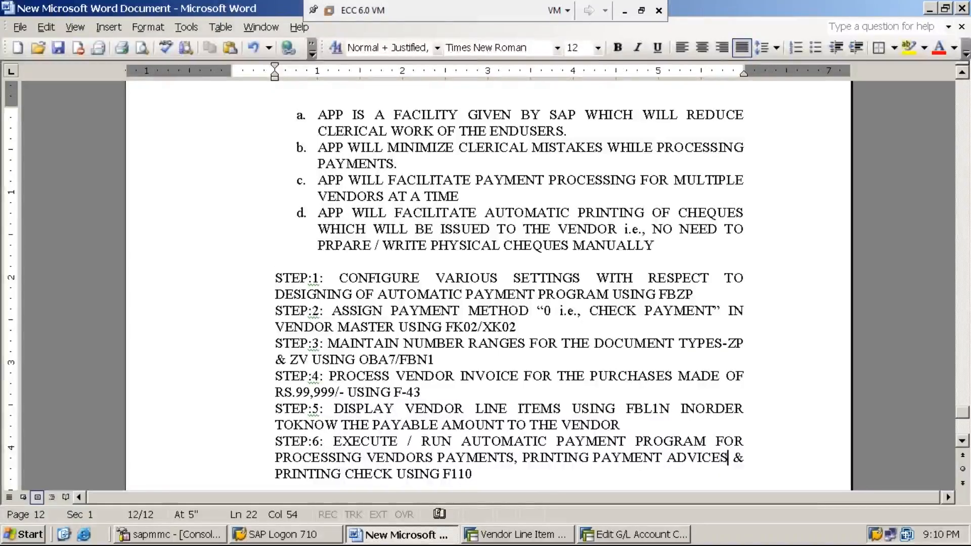
left_click(395, 474)
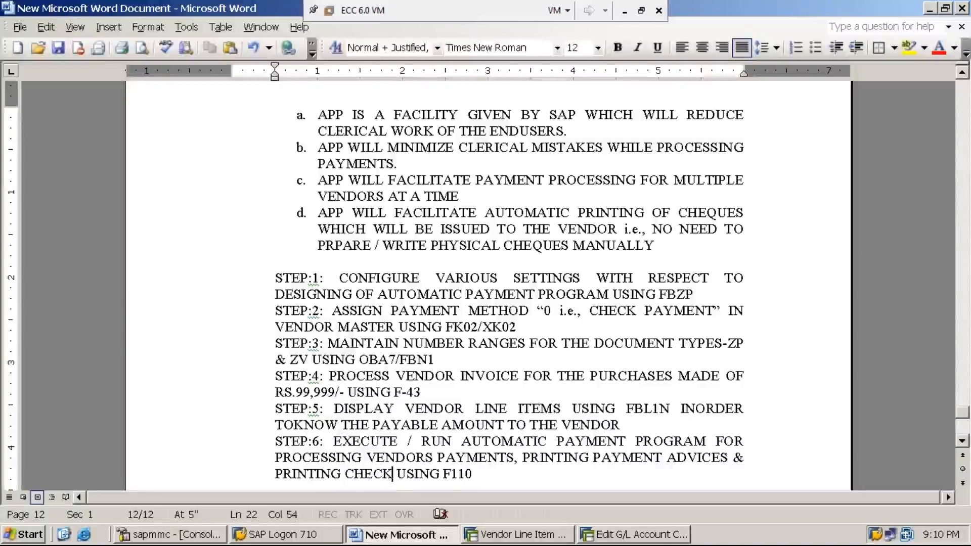
type("S")
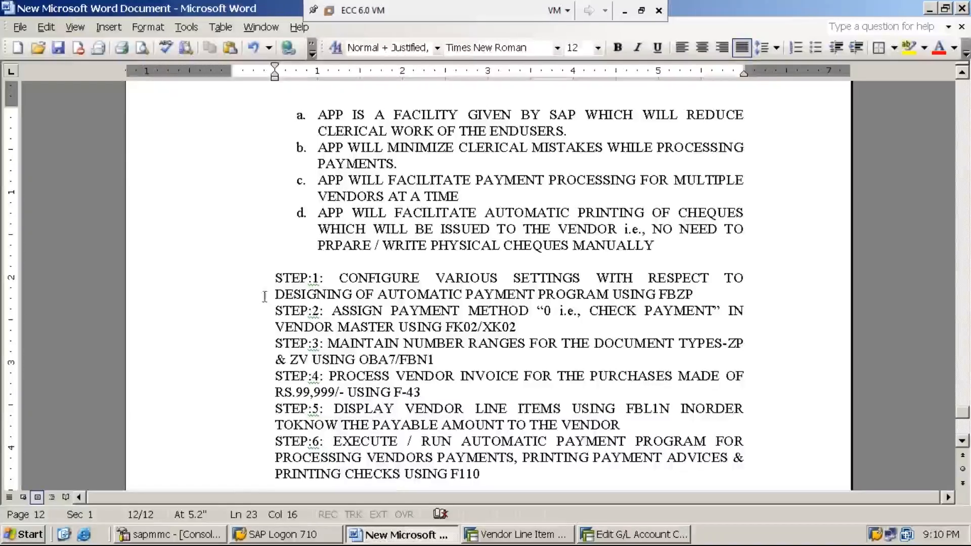
- Save the Word document and minimize the virtual machine window to show the host desktop
left_click(57, 49)
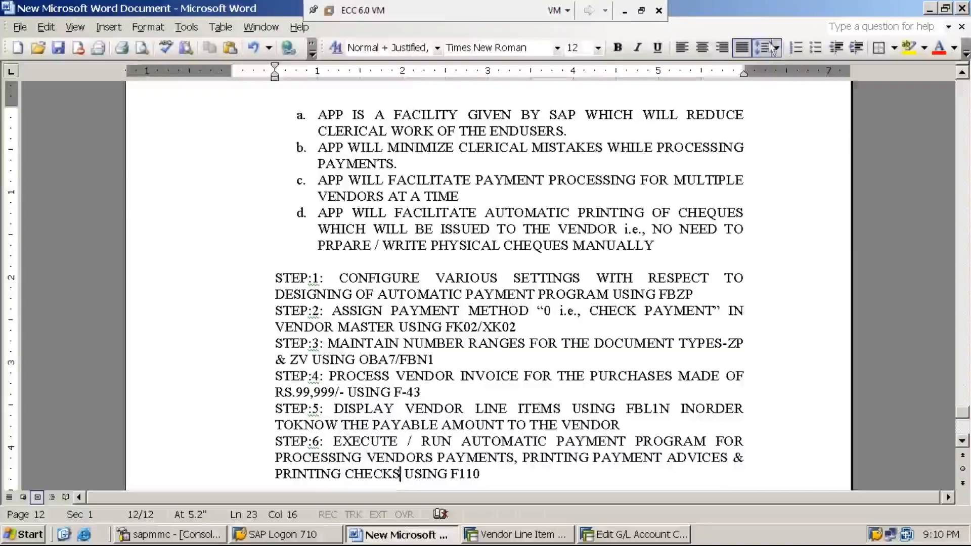
left_click(623, 15)
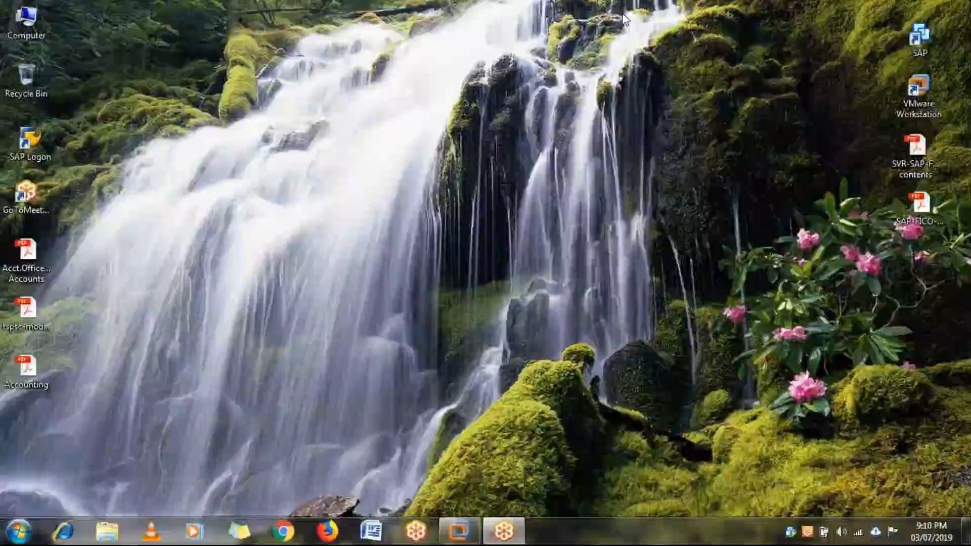